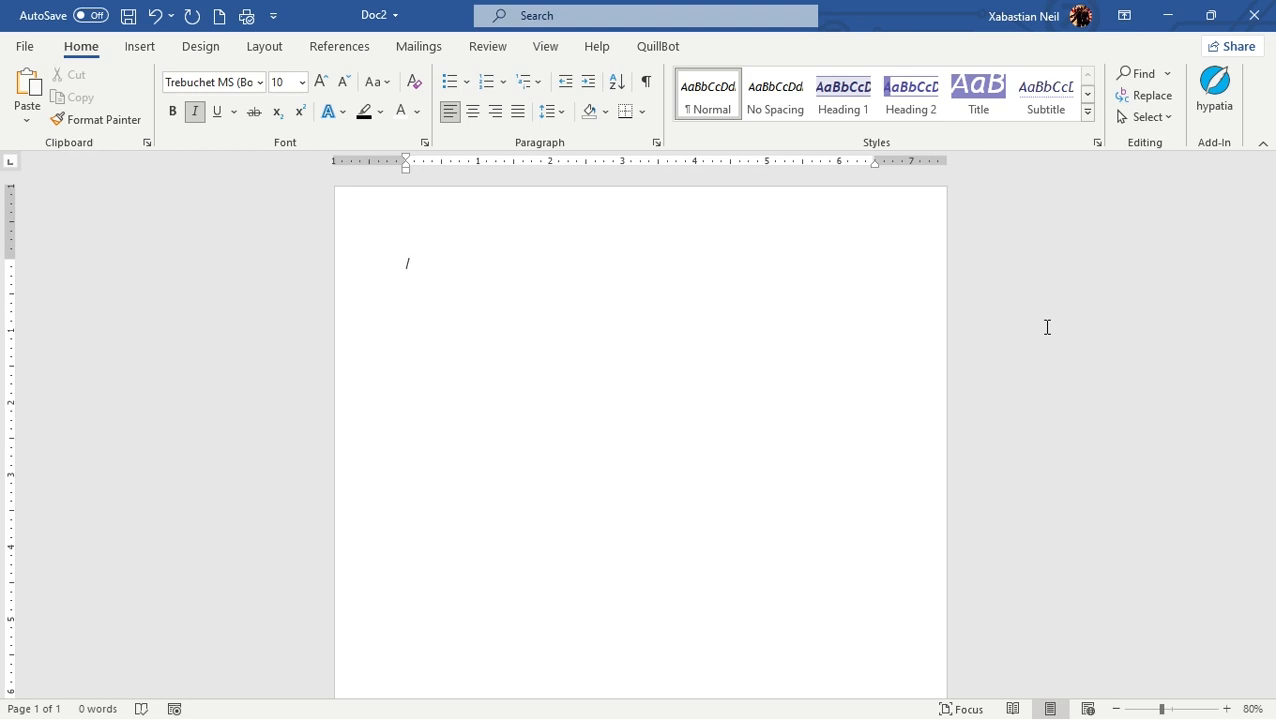
Step: Write "Roses are red" on the first line of the blank document
click(466, 254)
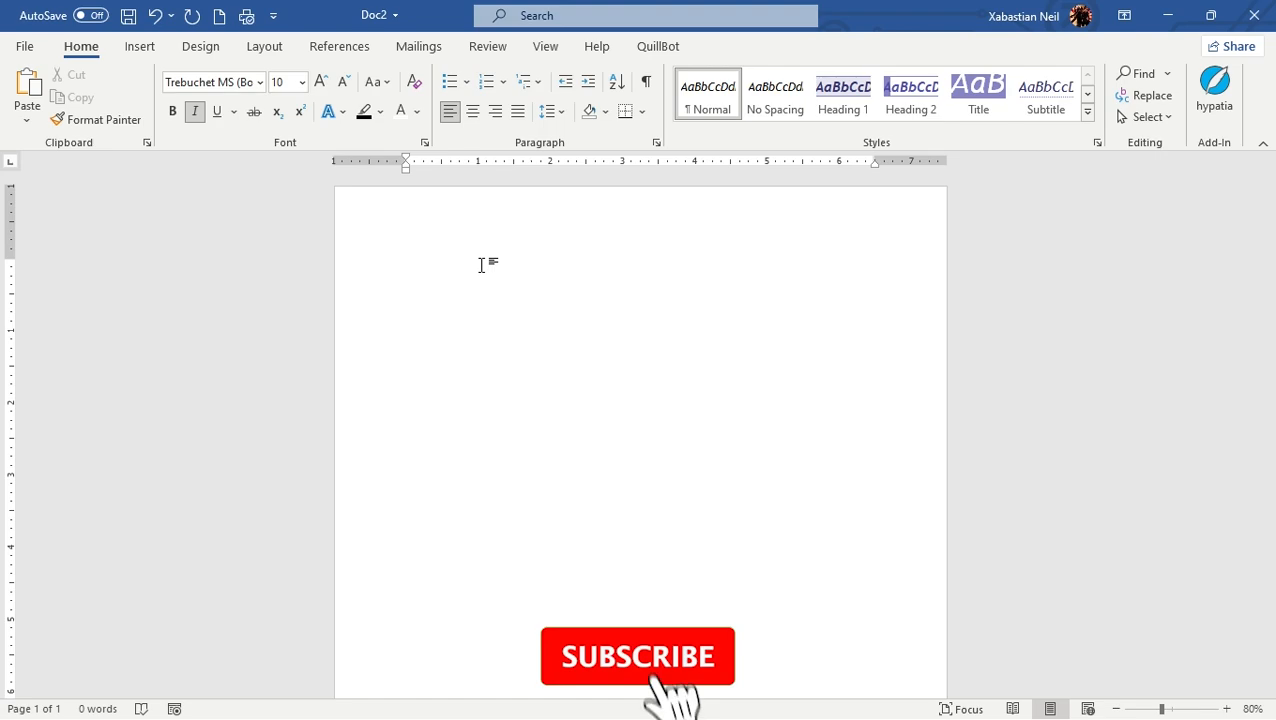
text(R)
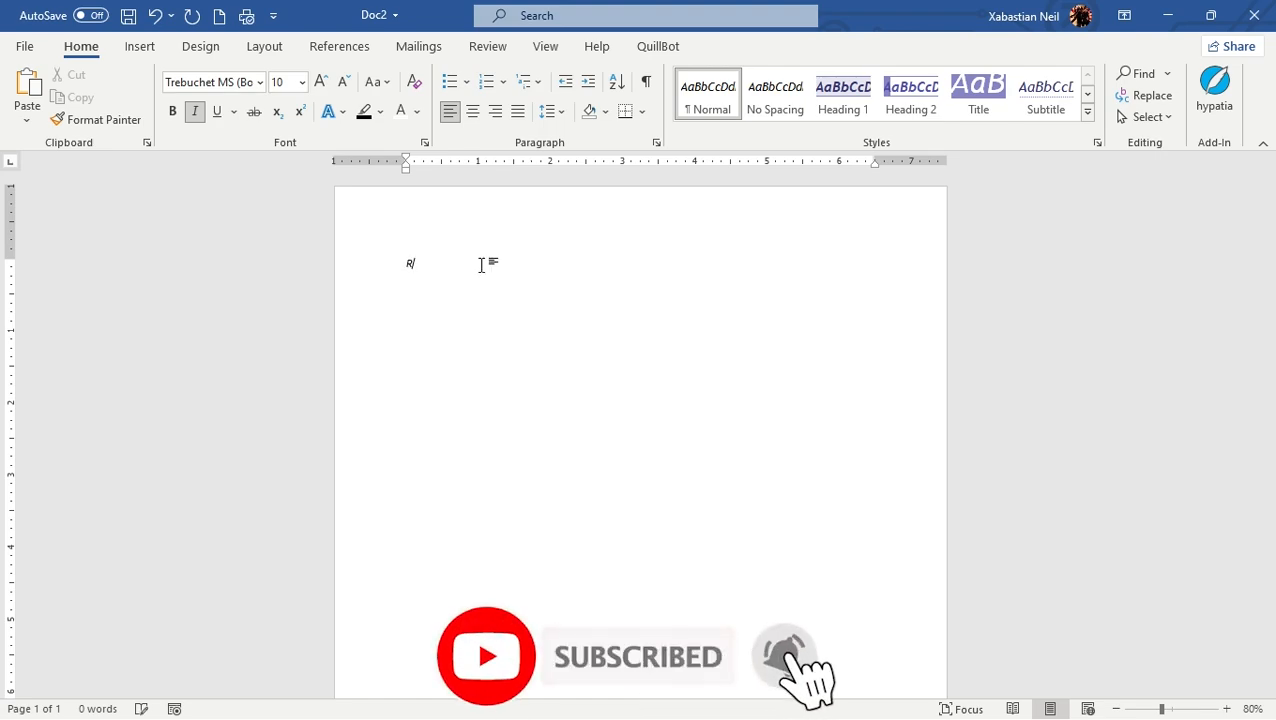
text(oses are red)
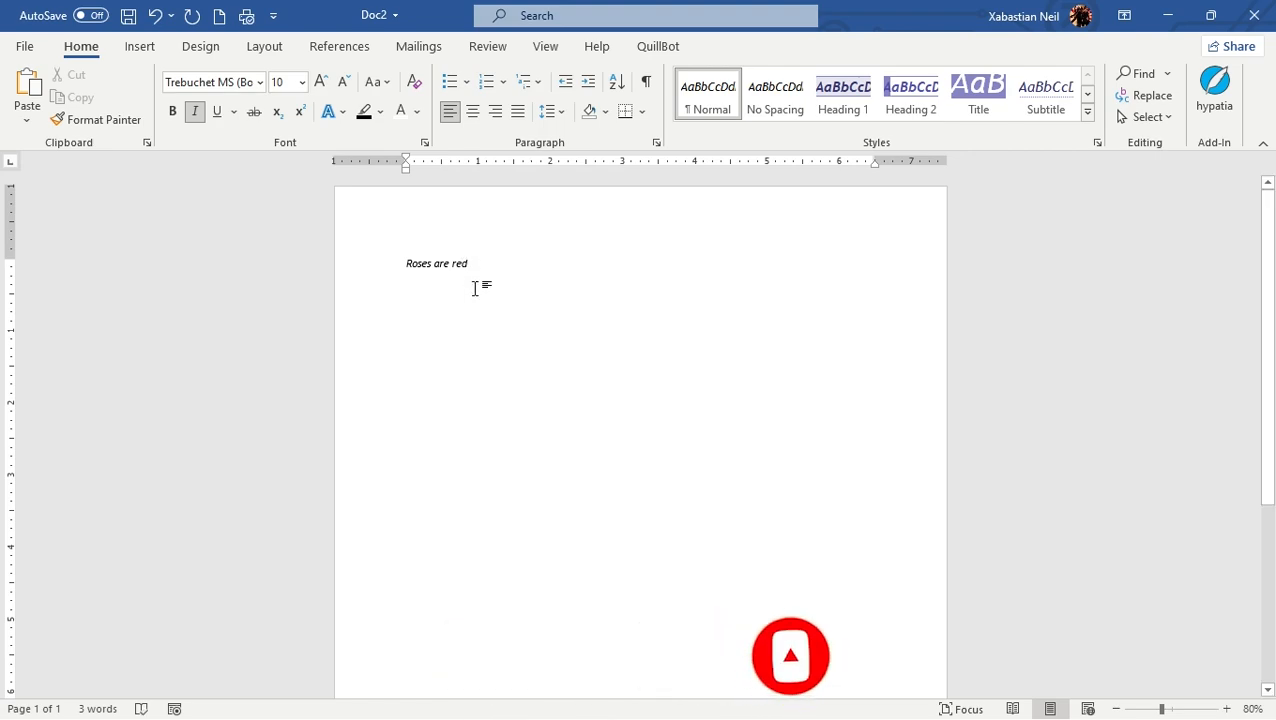
Step: Remove the italic formatting from the "Roses are red" line
drag(504, 265, 347, 285)
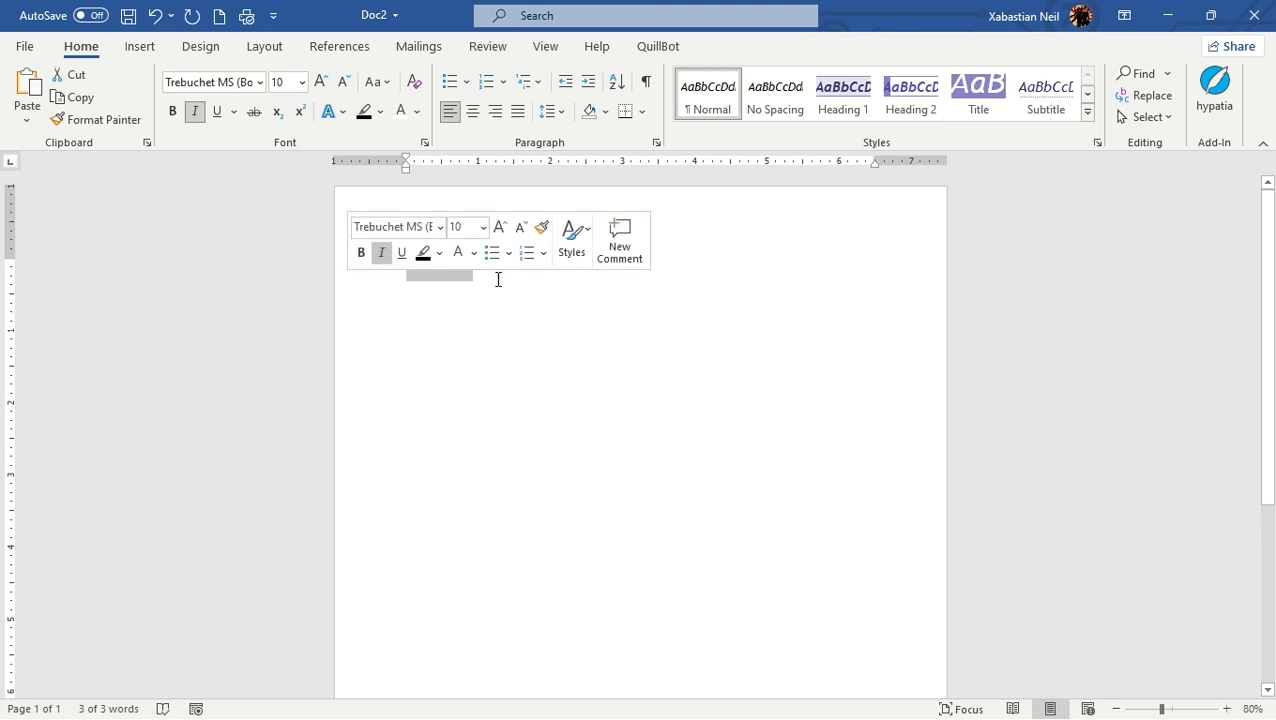
click(488, 357)
click(508, 264)
drag(508, 264, 327, 268)
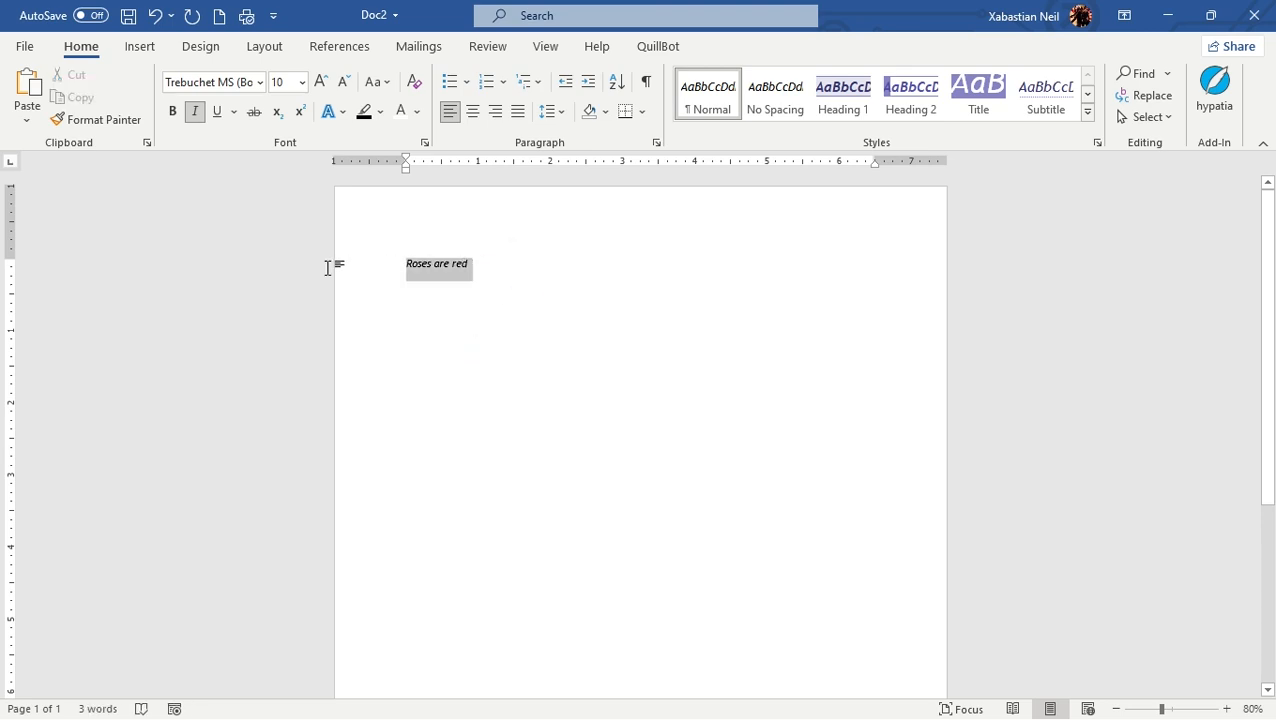
click(194, 111)
click(497, 289)
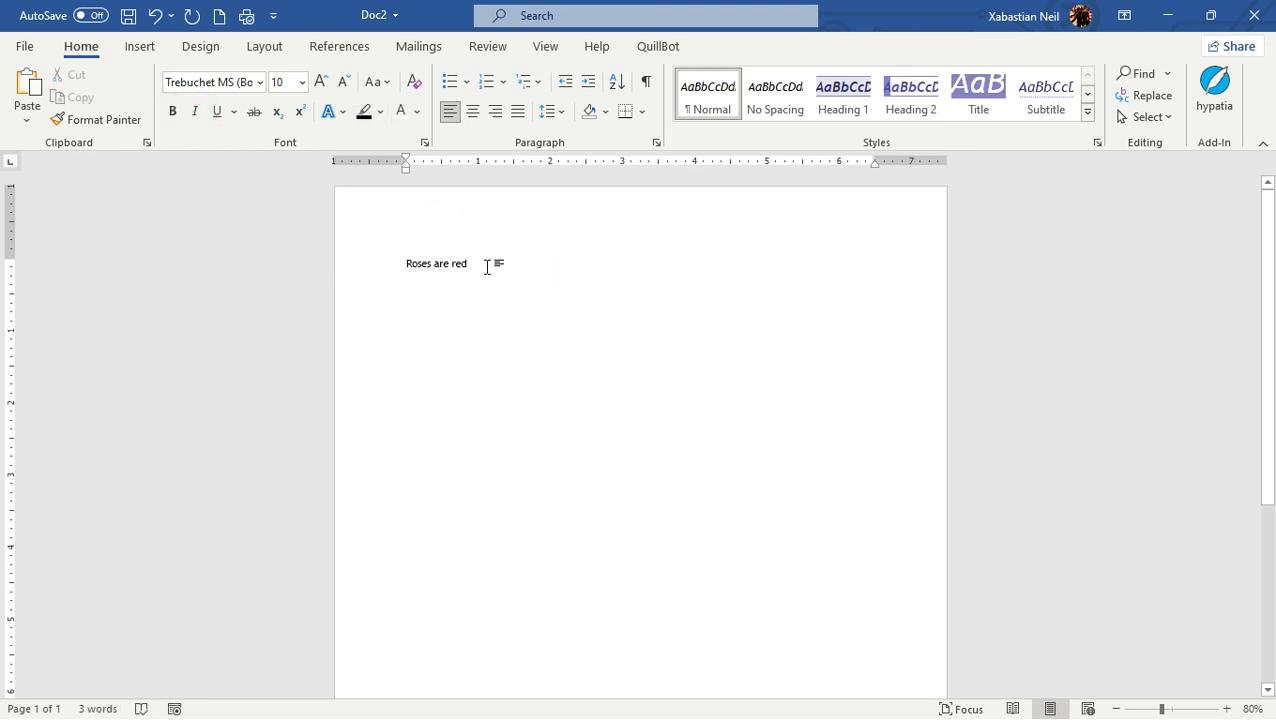
Step: Change the font of the "Roses are red" line to Vivaldi
triple_click(490, 265)
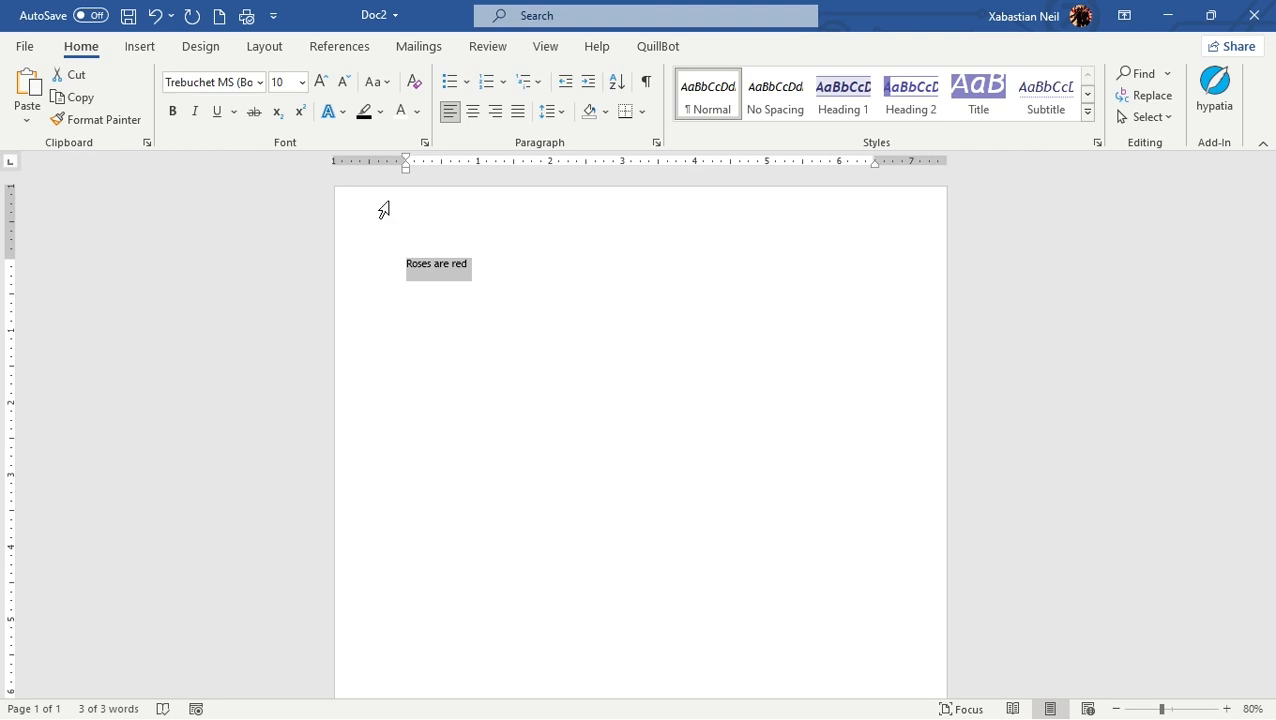
click(259, 85)
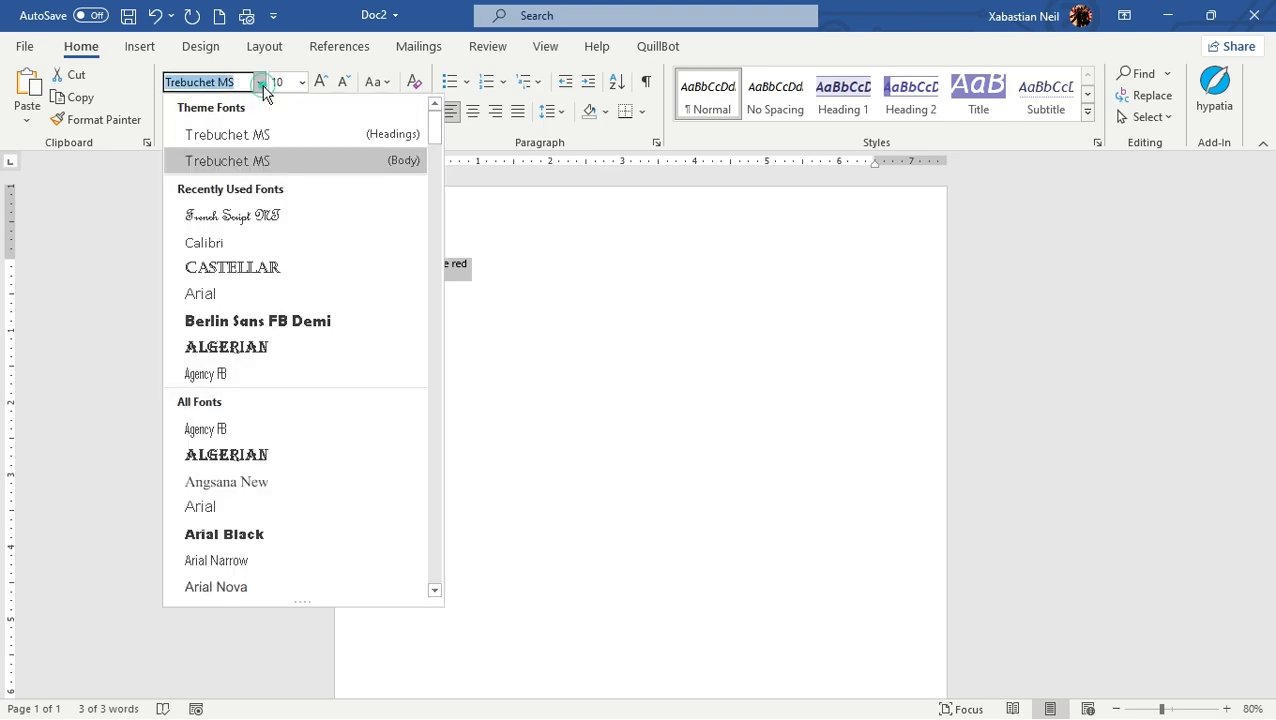
scroll(277, 210, down, 8)
scroll(277, 218, down, 15)
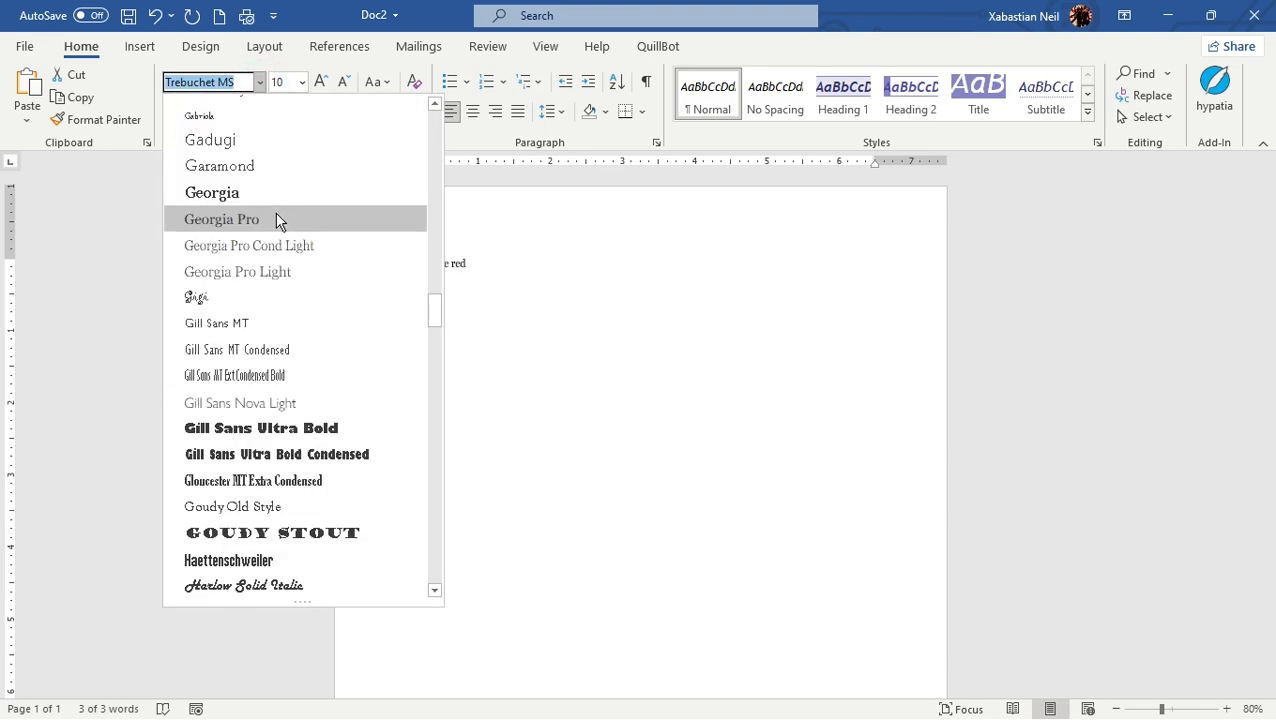
scroll(280, 222, down, 20)
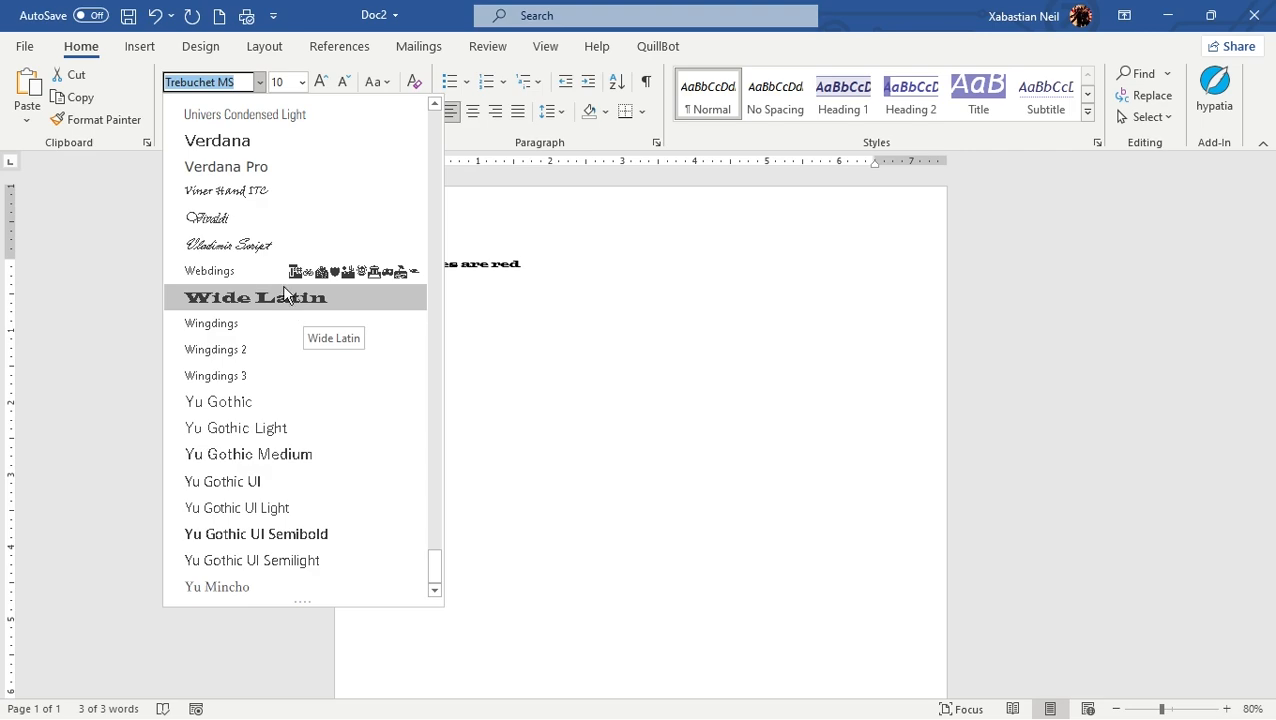
click(226, 219)
click(447, 294)
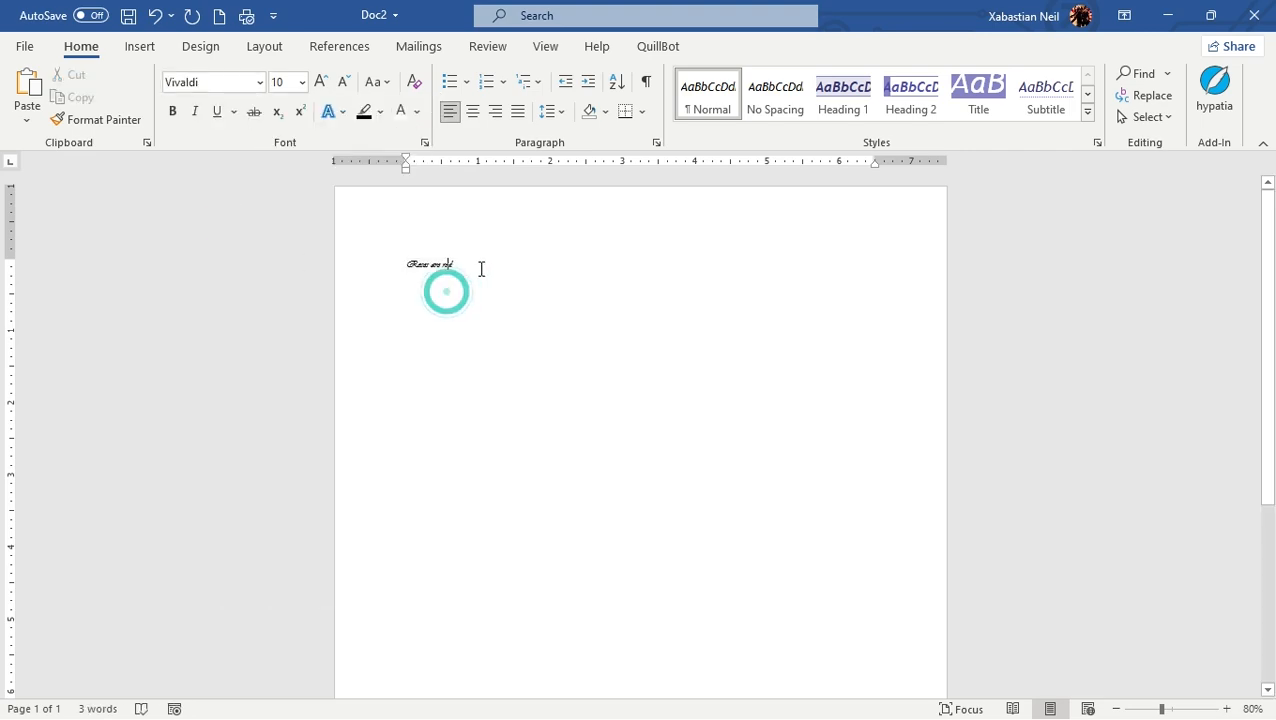
Step: Set the font size of the "Roses are red" line to 48
drag(489, 267, 398, 268)
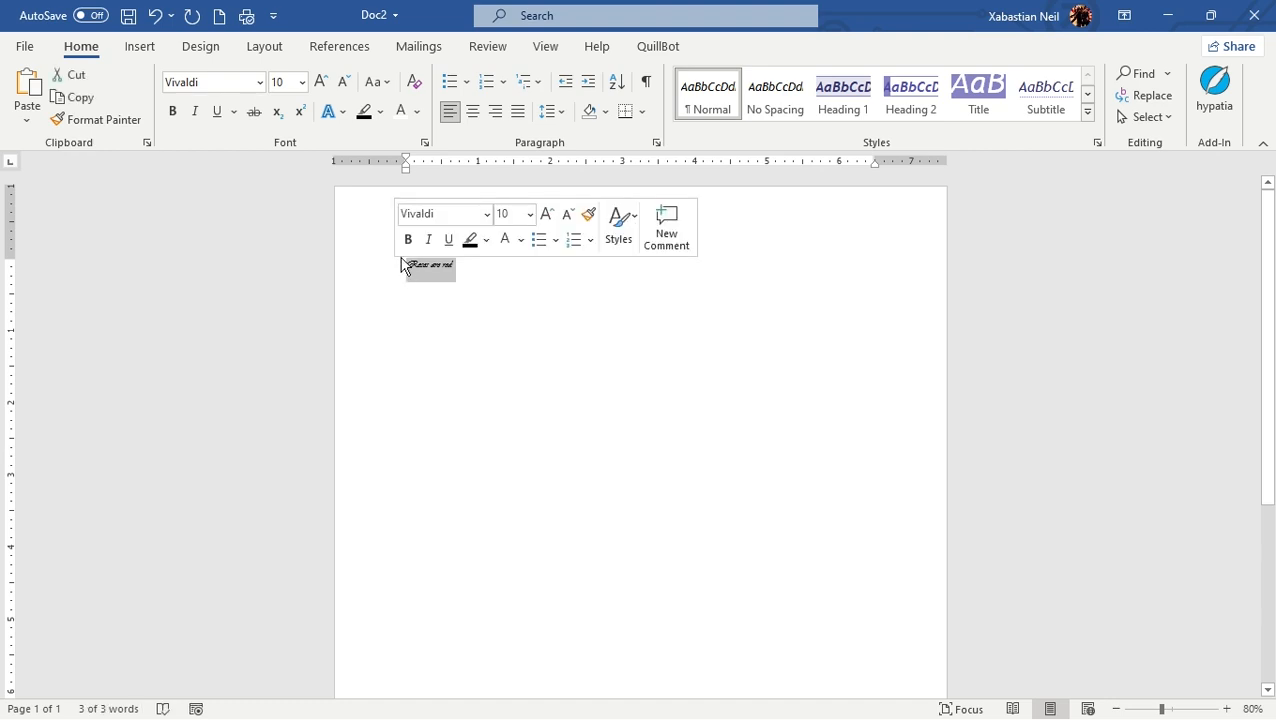
click(302, 82)
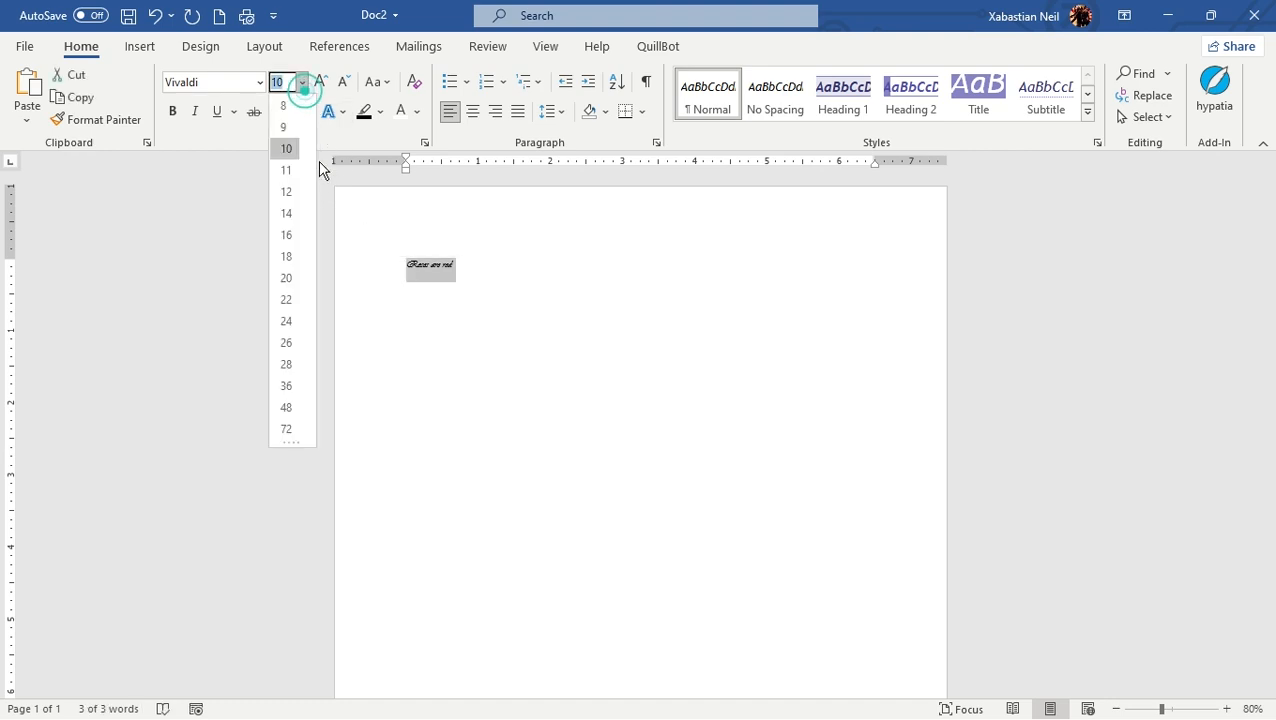
click(287, 406)
click(564, 427)
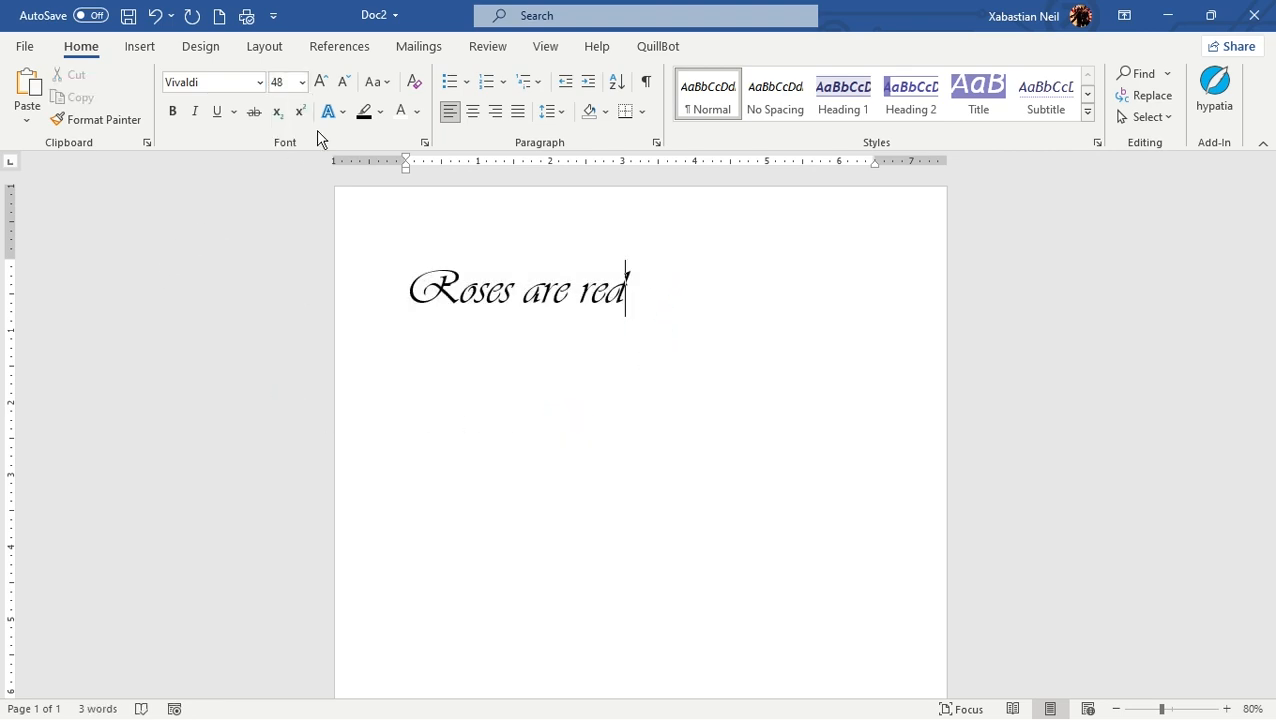
click(301, 82)
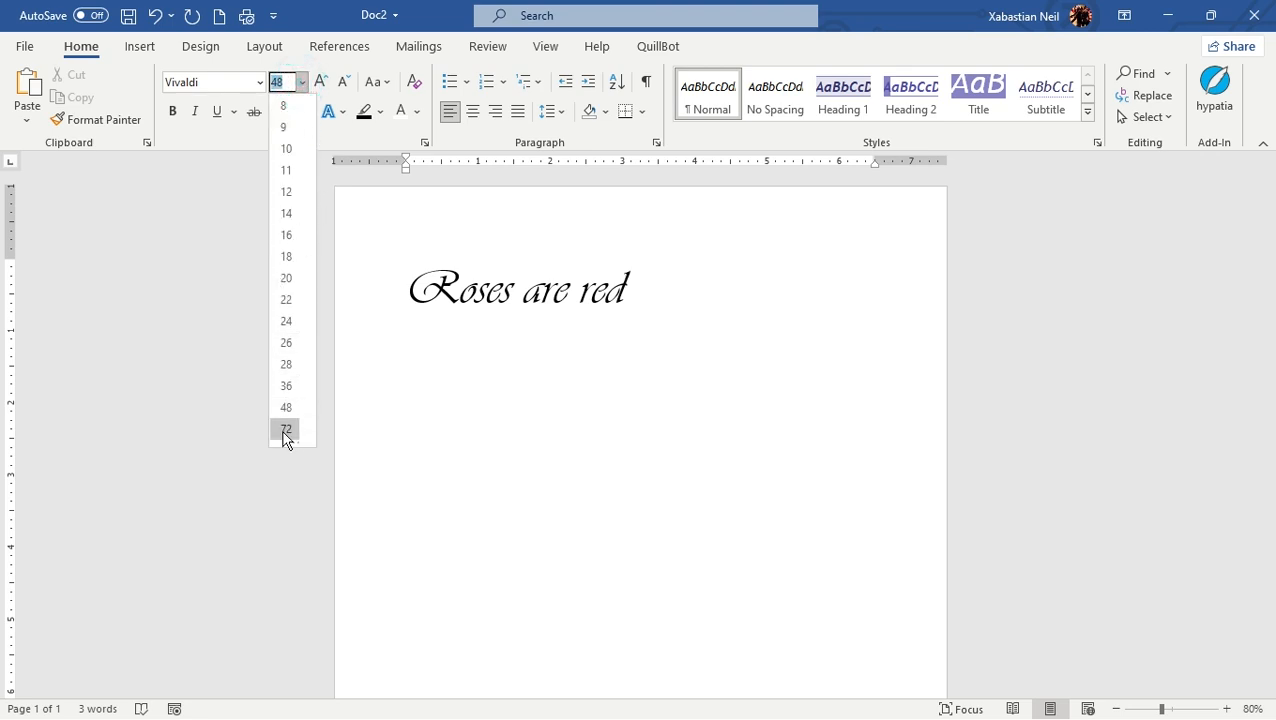
click(647, 288)
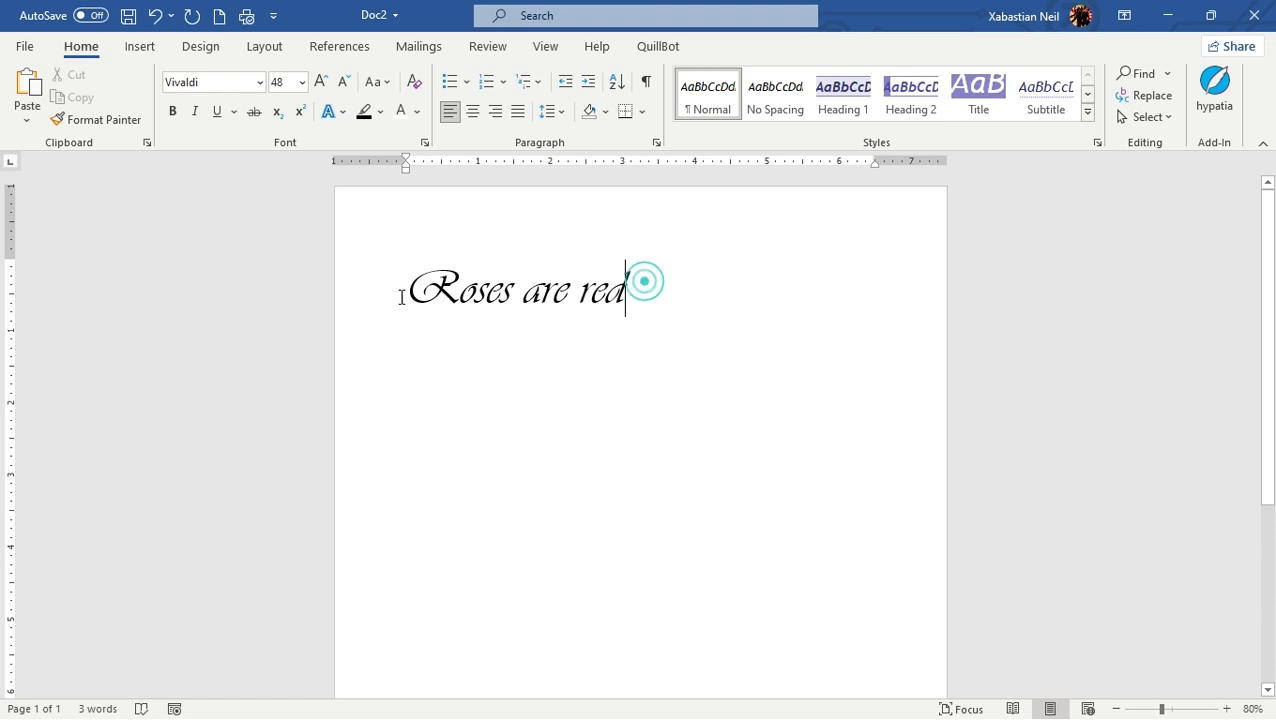
drag(648, 294, 211, 304)
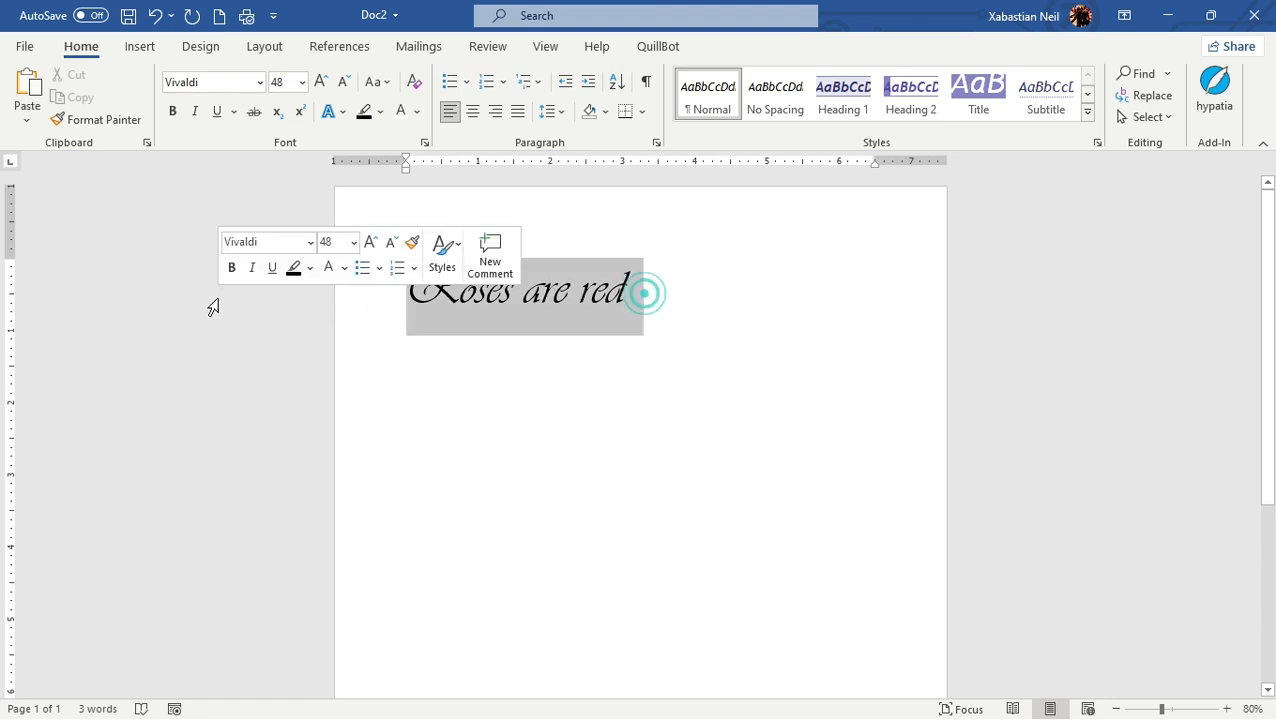
click(301, 82)
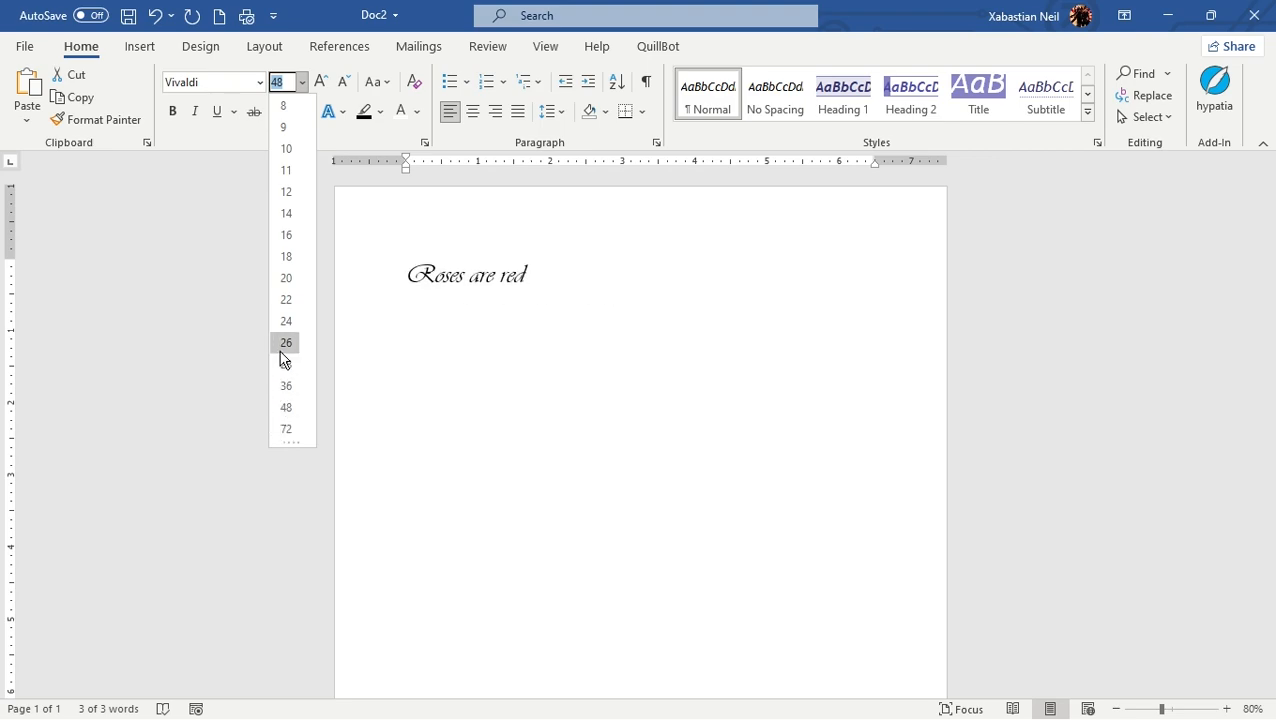
click(292, 418)
click(578, 325)
Step: Set the font size of the "Roses are red" line to the custom value 32
drag(643, 286, 268, 286)
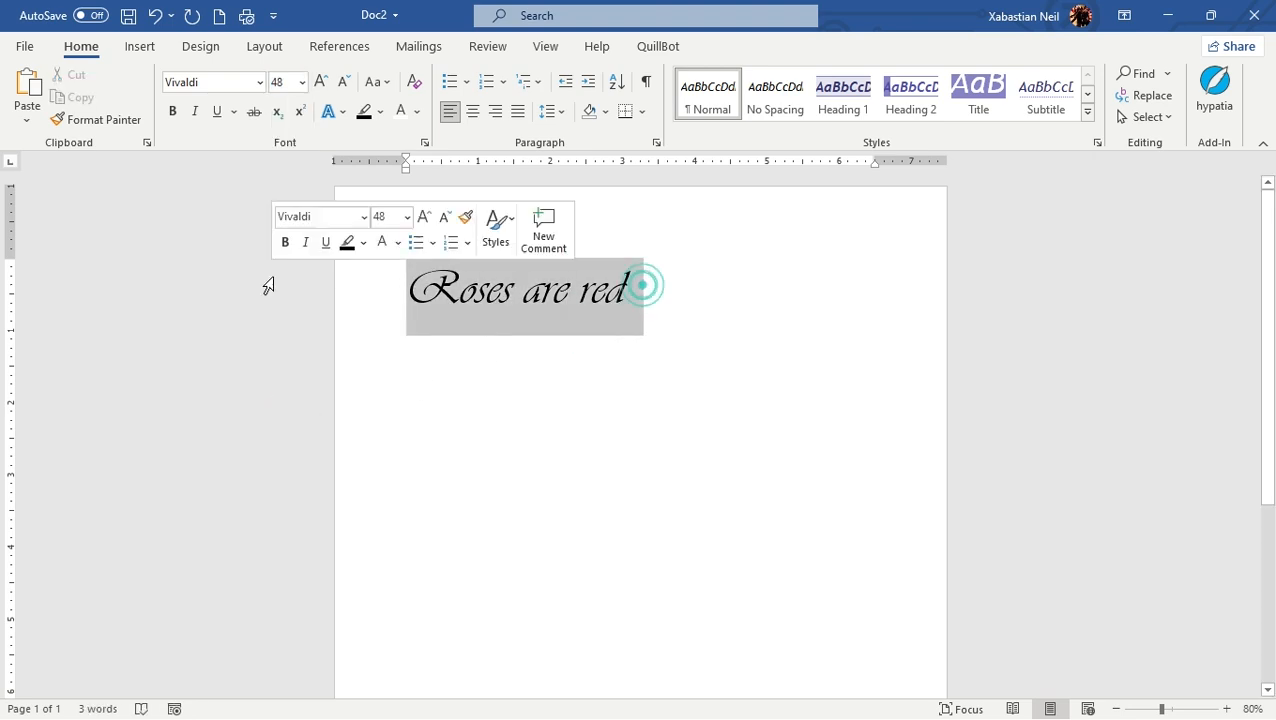
click(303, 84)
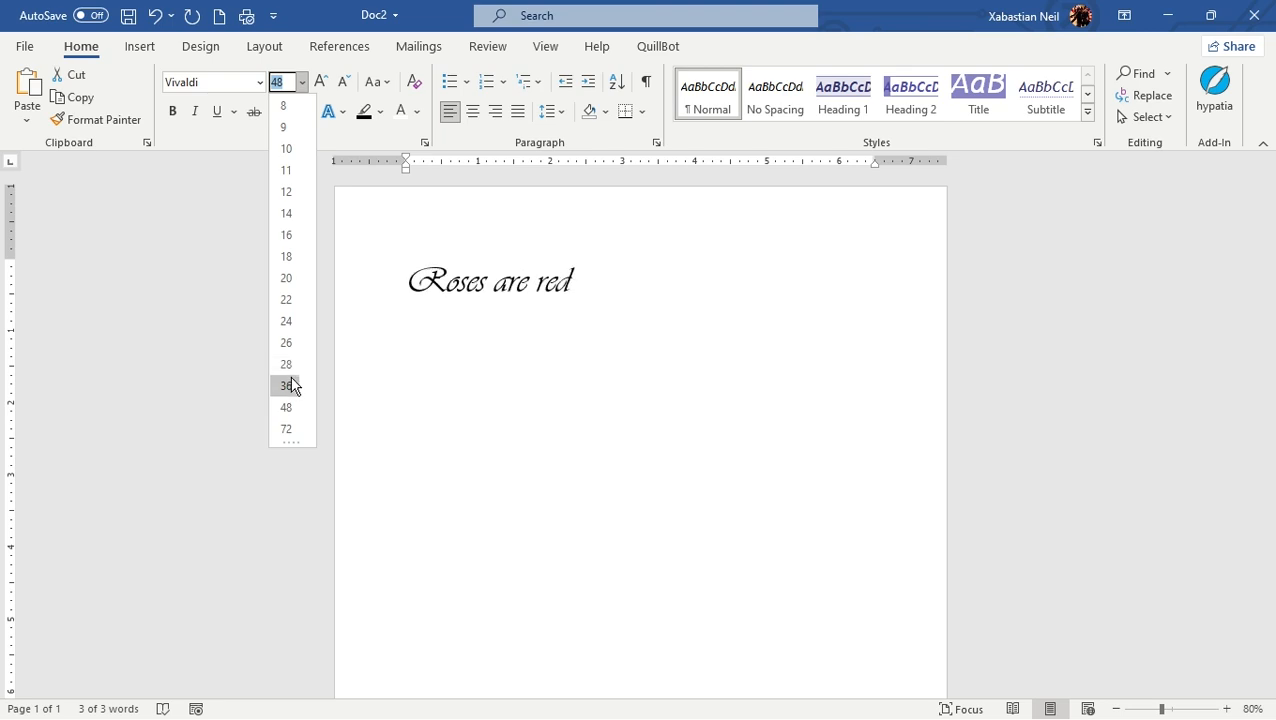
click(287, 83)
text(4)
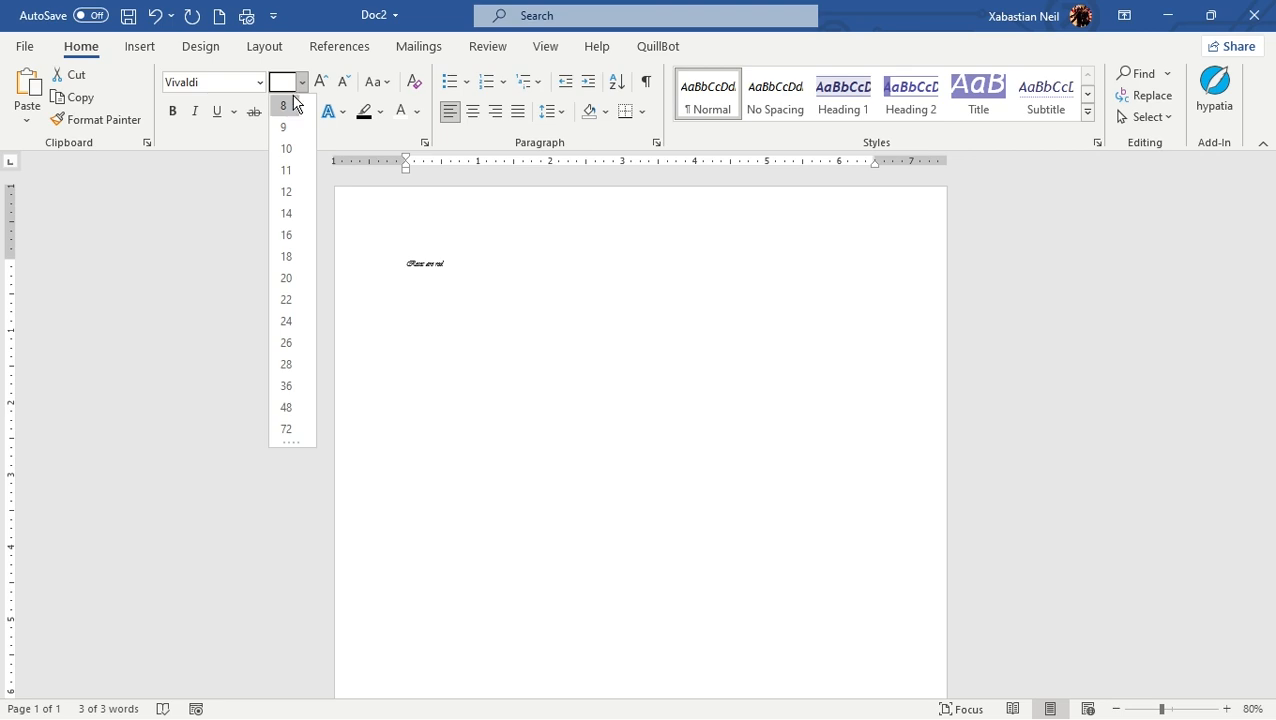
text(32)
key(Return)
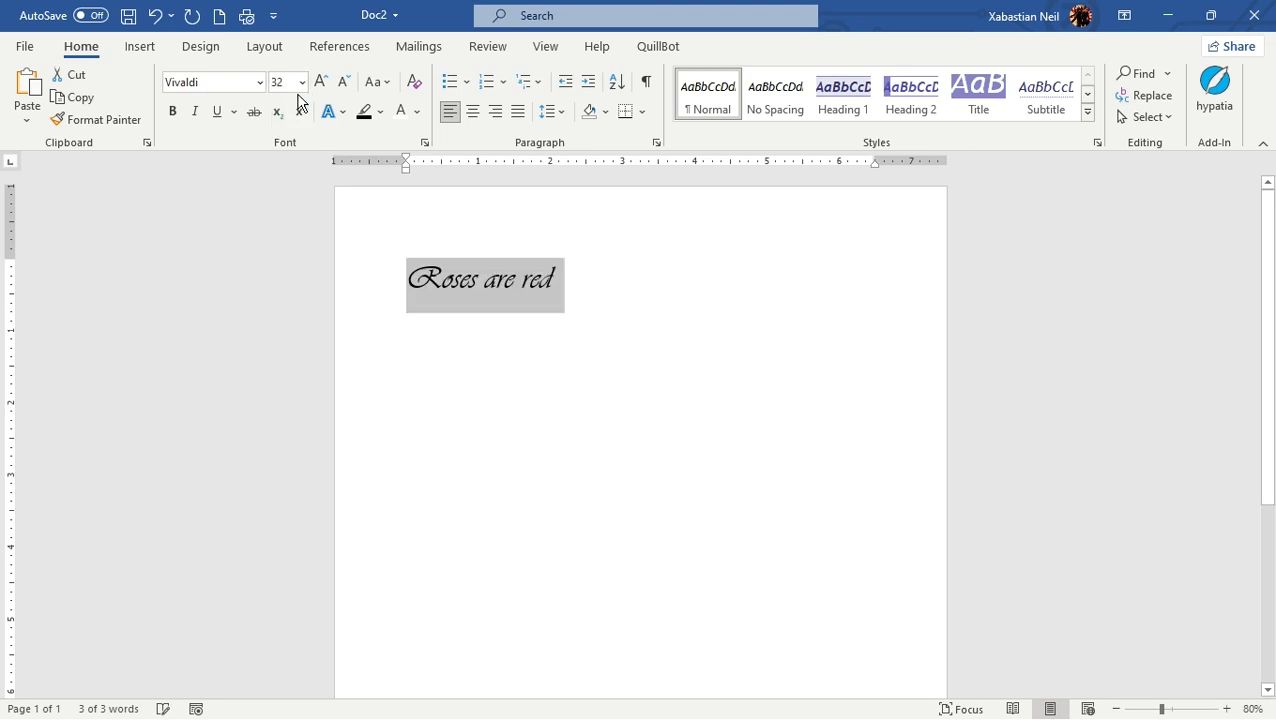
Step: Enlarge the "Roses are red" line in increments up to font size 110
drag(653, 296, 237, 315)
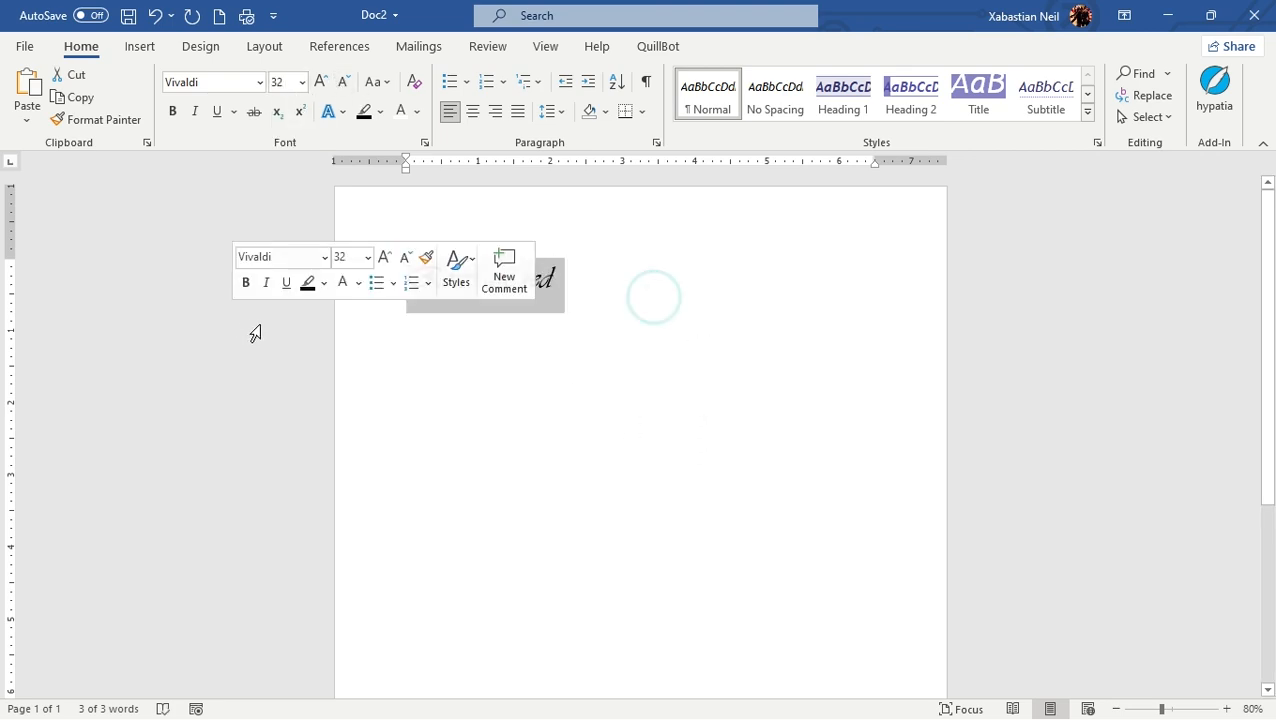
drag(581, 285, 285, 339)
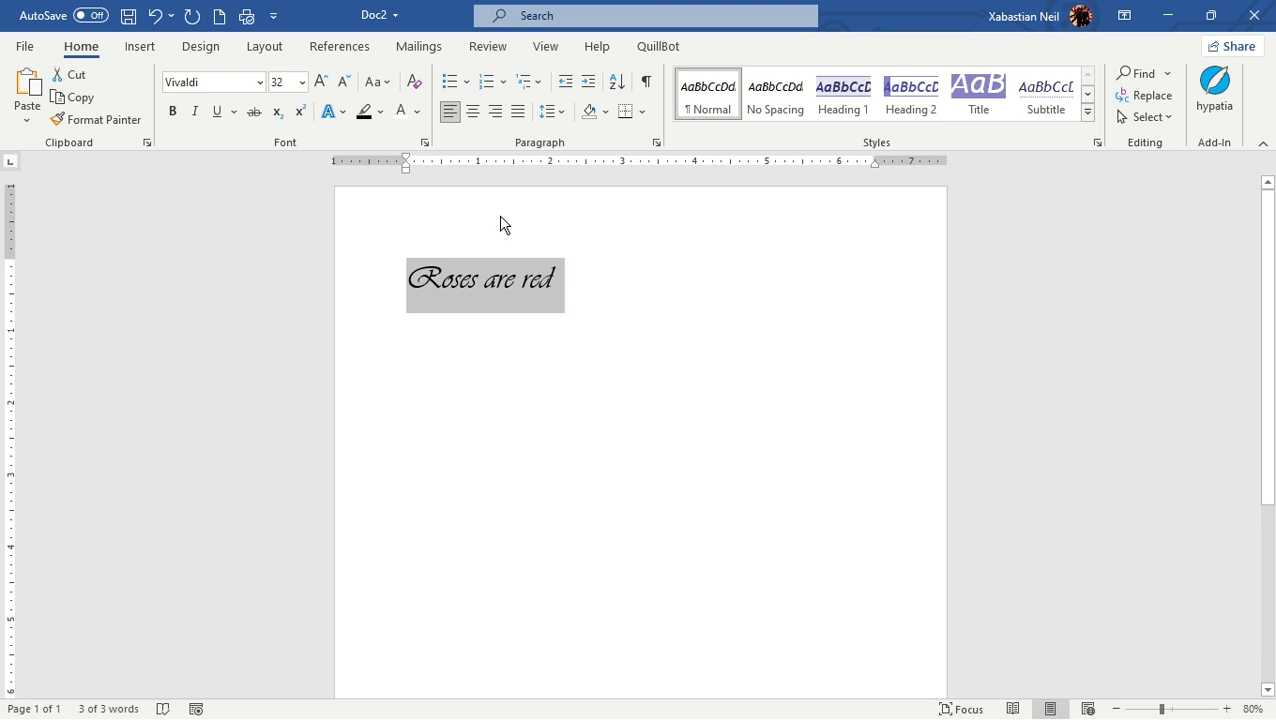
click(320, 82)
click(320, 82)
click(320, 82)
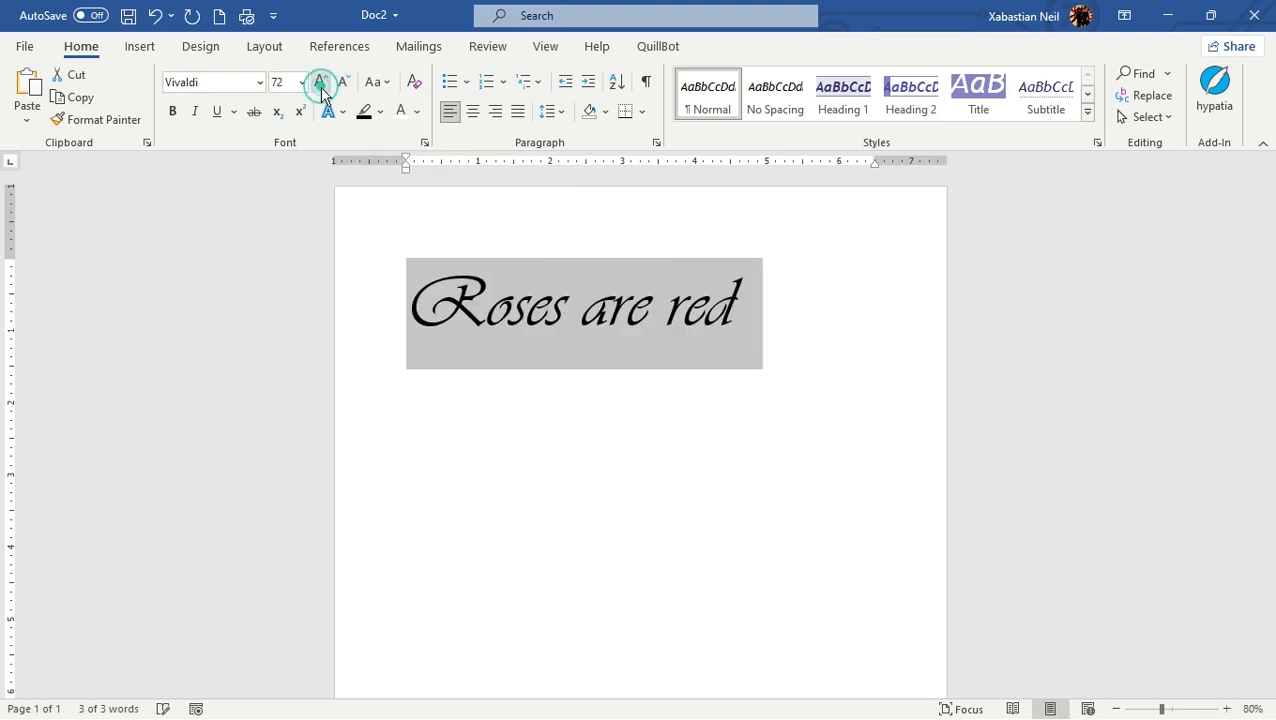
click(320, 82)
click(320, 84)
click(320, 84)
click(320, 84)
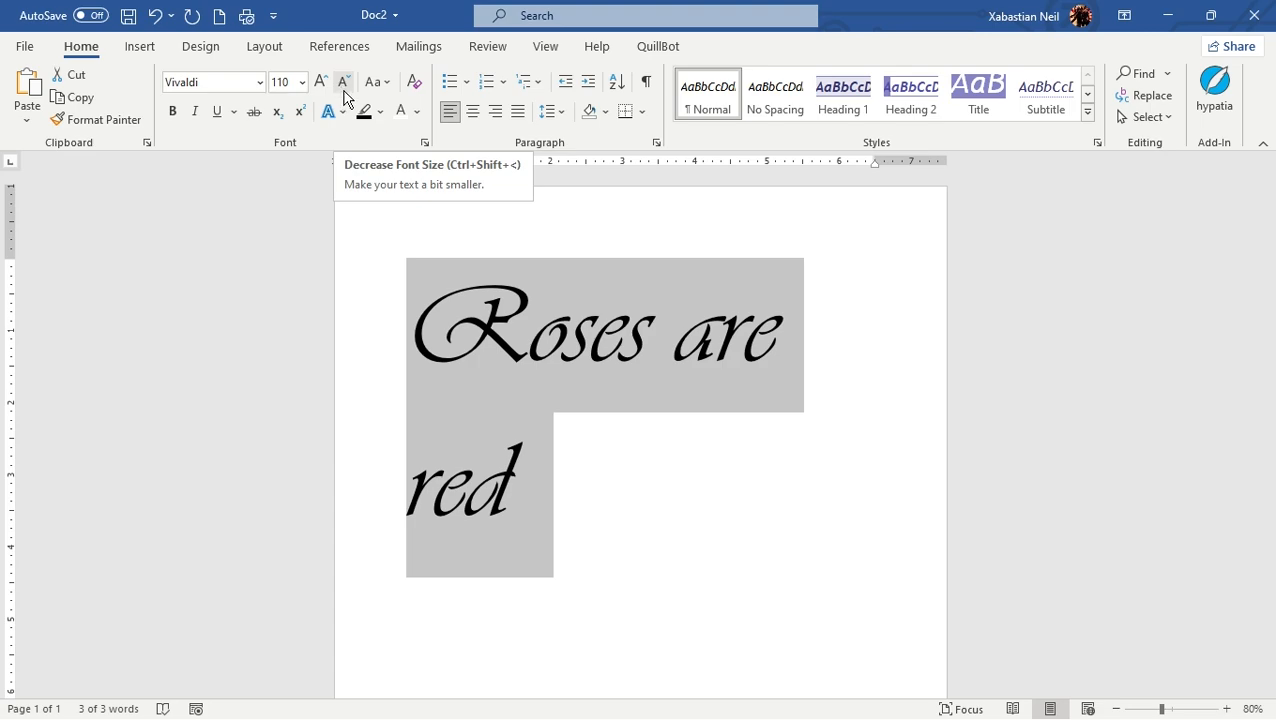
Step: Shrink the "Roses are red" line in increments down to font size 90
click(343, 82)
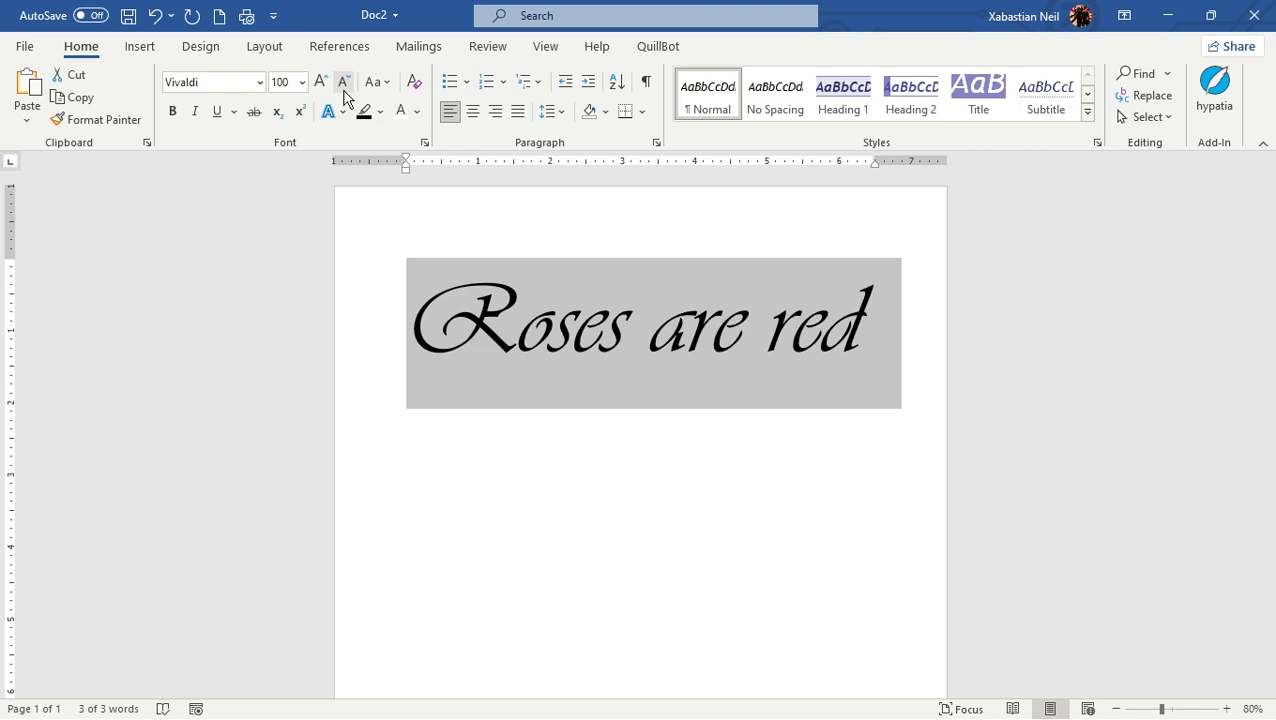
click(343, 82)
click(448, 494)
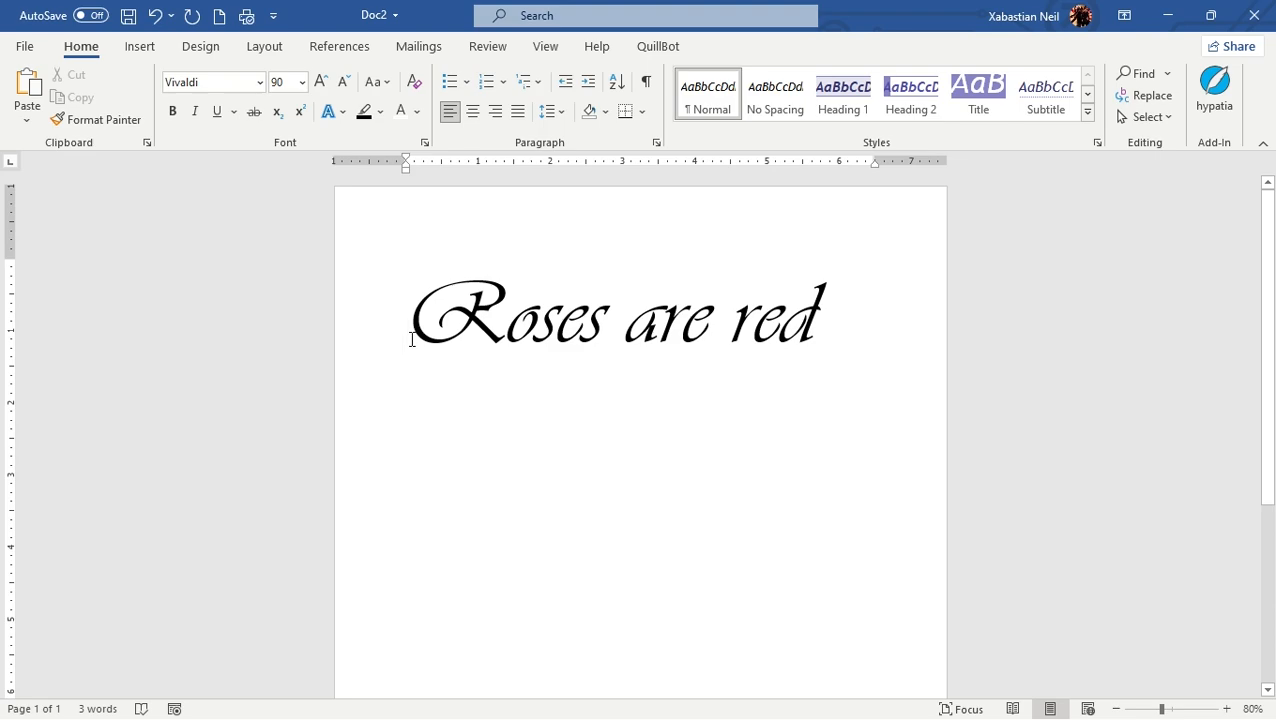
Step: Make the whole "Roses are red" line bold
drag(411, 340, 926, 356)
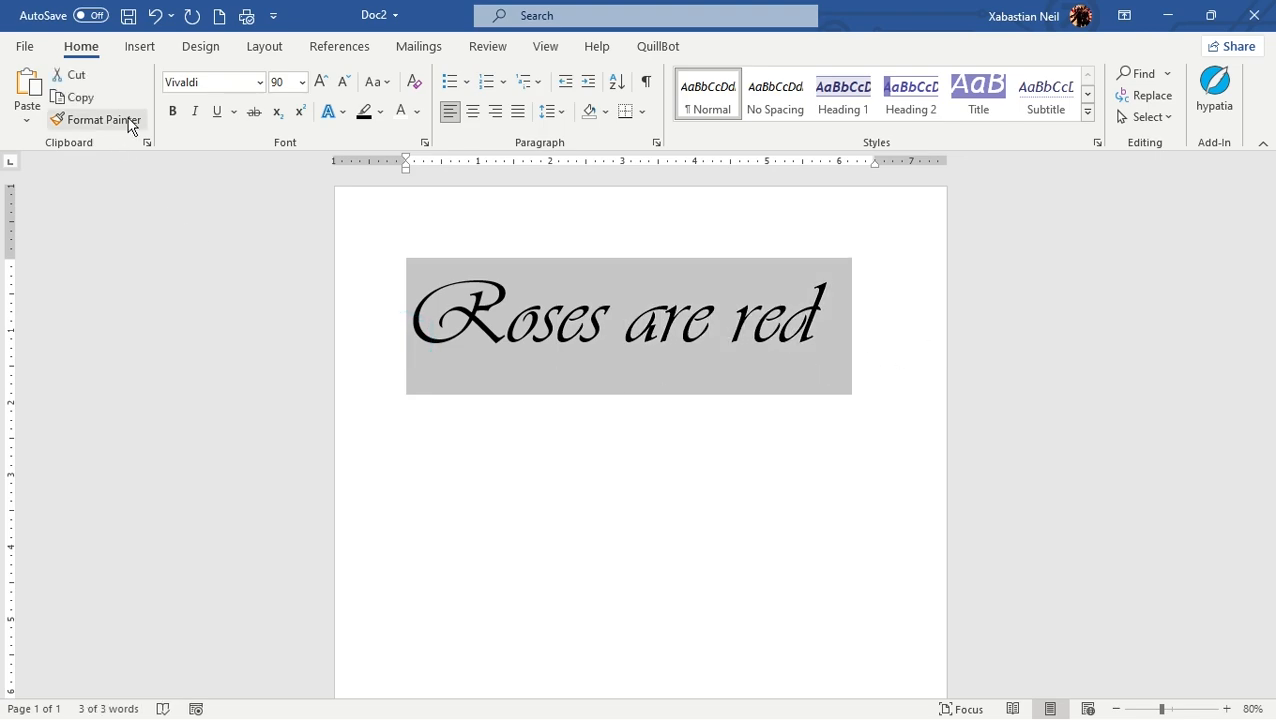
click(174, 113)
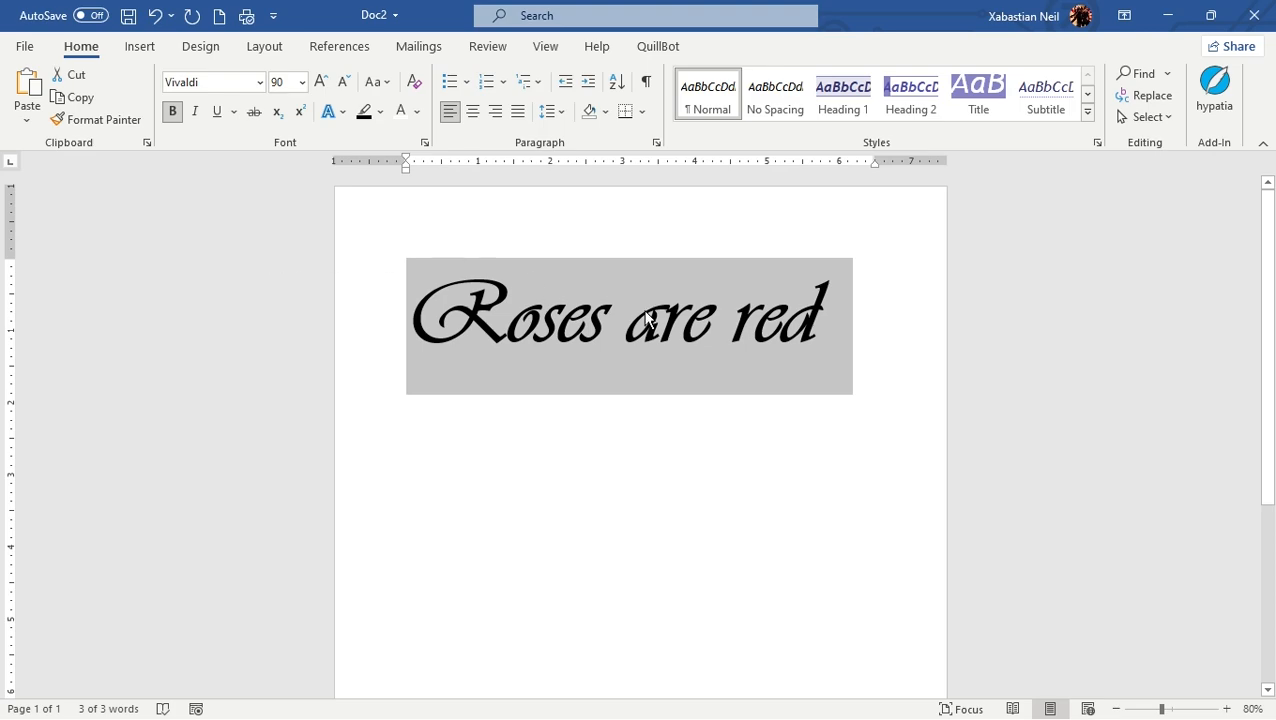
click(599, 436)
Step: Apply italic and underline formatting to the whole "Roses are red" line
drag(866, 345, 373, 384)
click(196, 112)
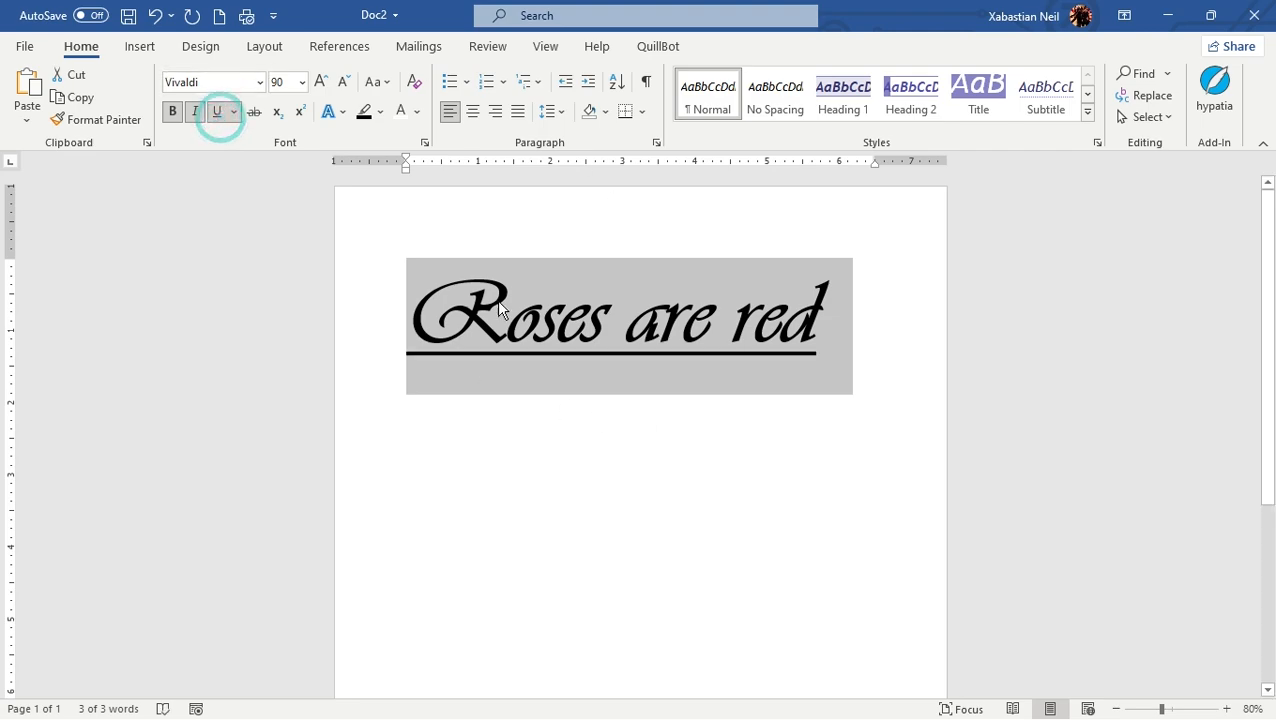
click(193, 113)
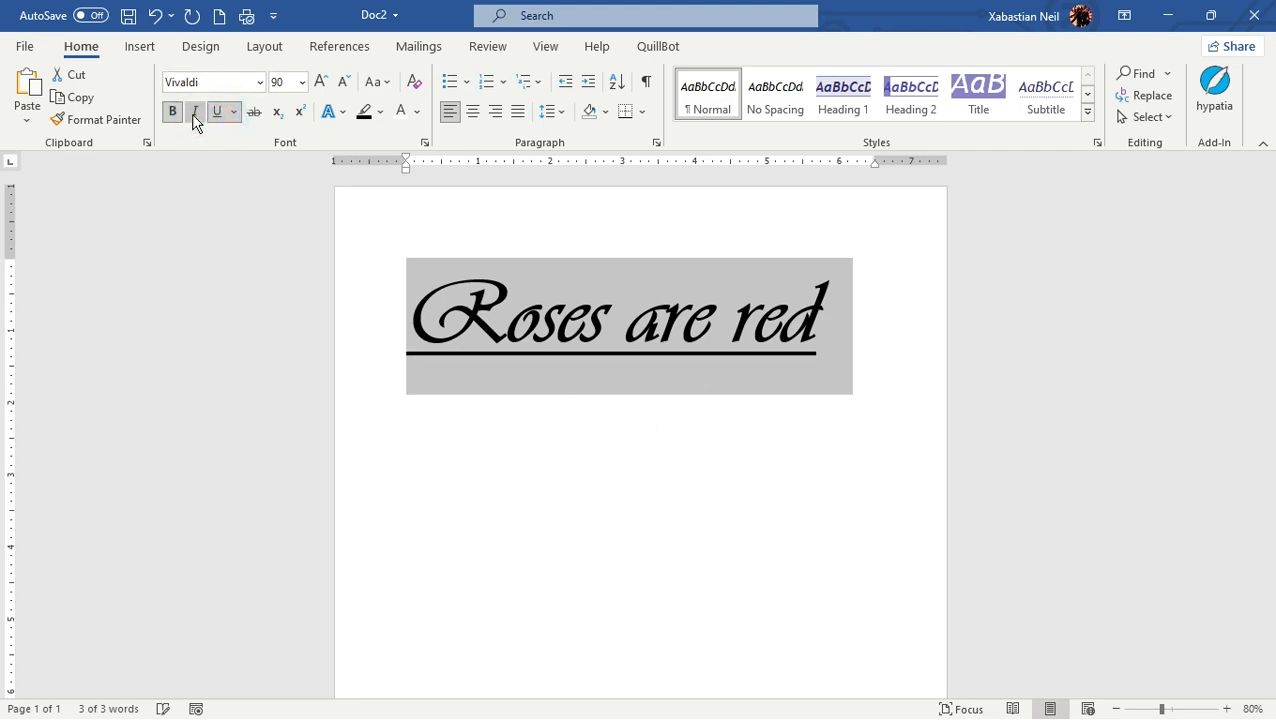
Step: Change the font of the "Roses are red" line to the theme font Trebuchet MS (Headings)
click(847, 307)
drag(845, 307, 390, 316)
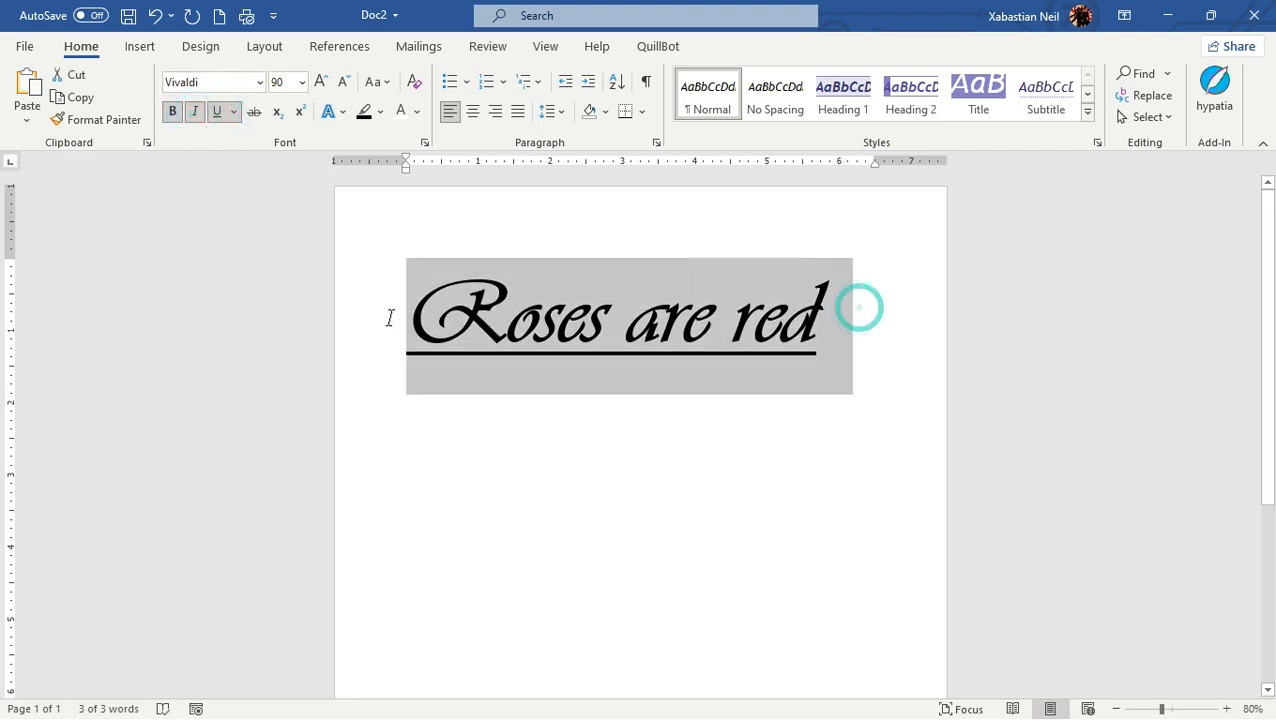
click(258, 83)
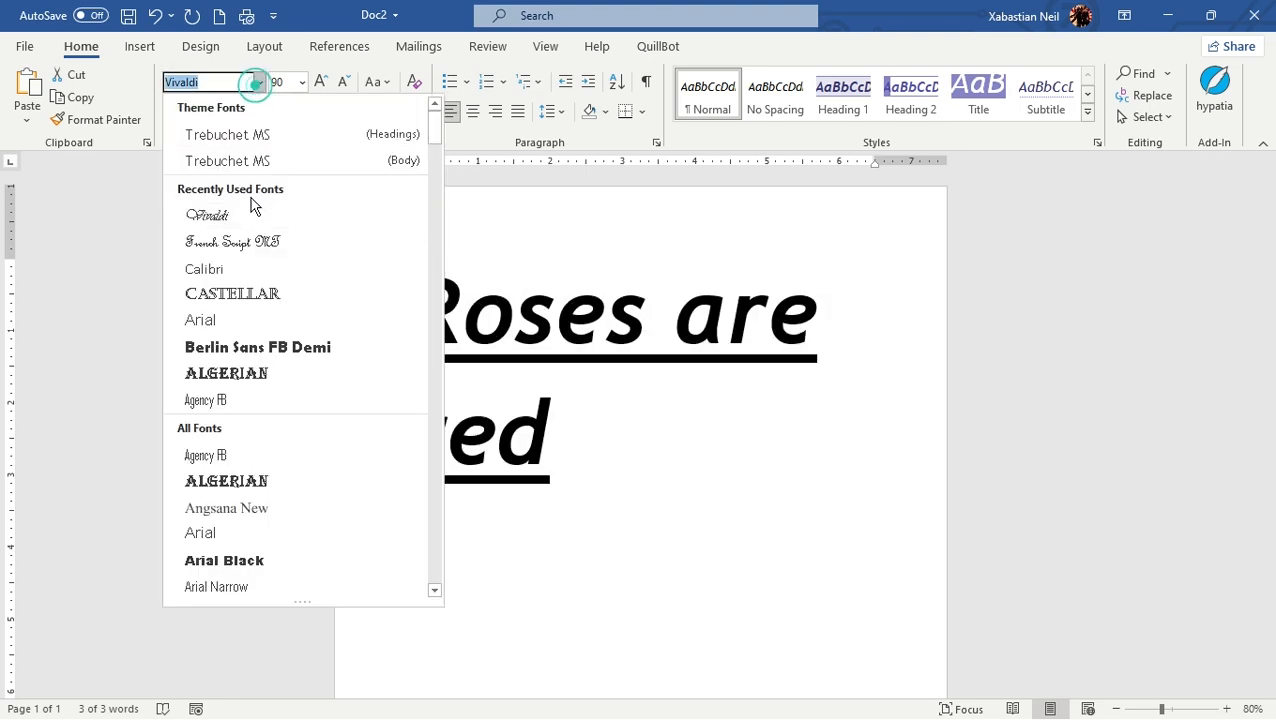
click(285, 141)
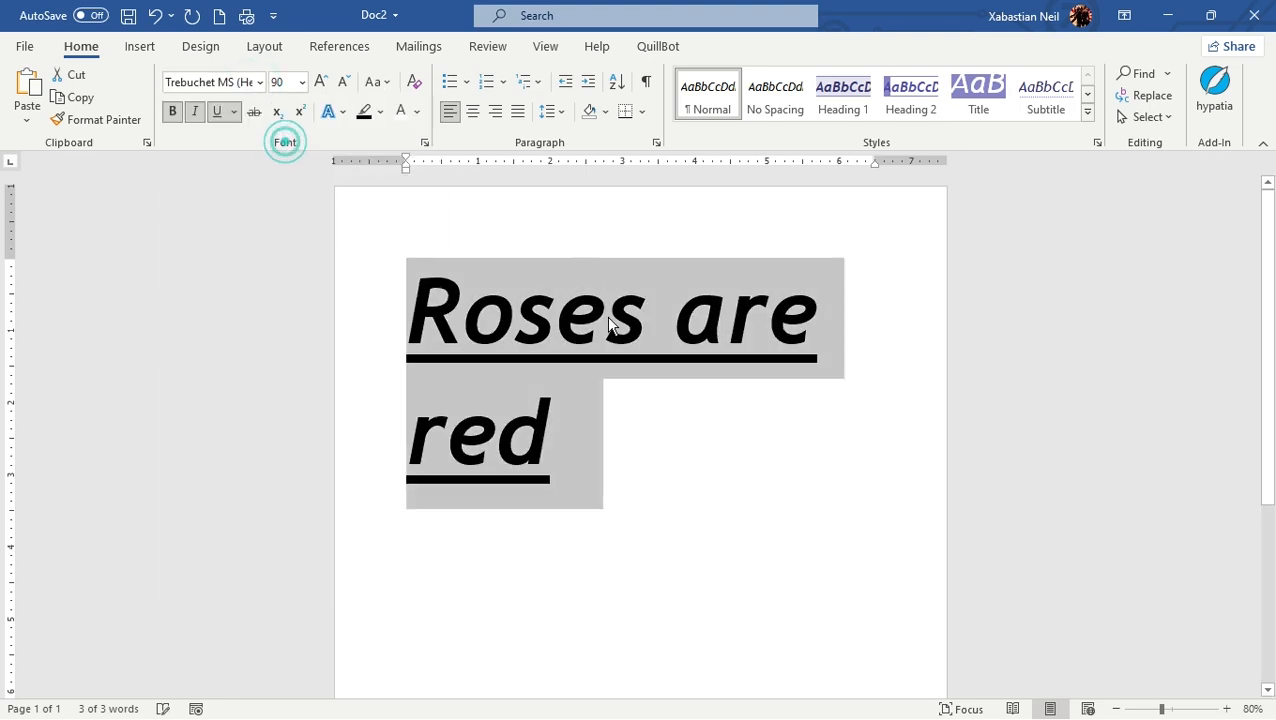
Step: Shrink the "Roses are red" line in increments down to font size 72
click(343, 82)
click(343, 82)
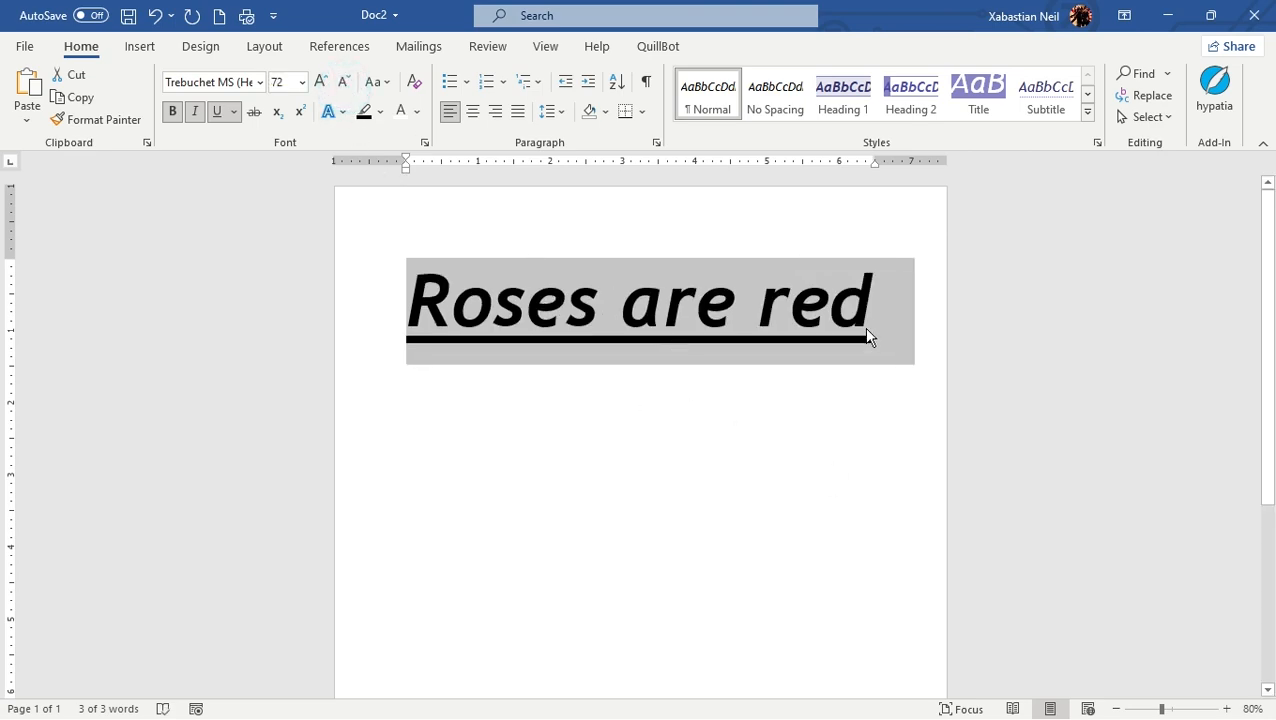
Step: Turn italic off and back on for the whole "Roses are red" line
click(198, 112)
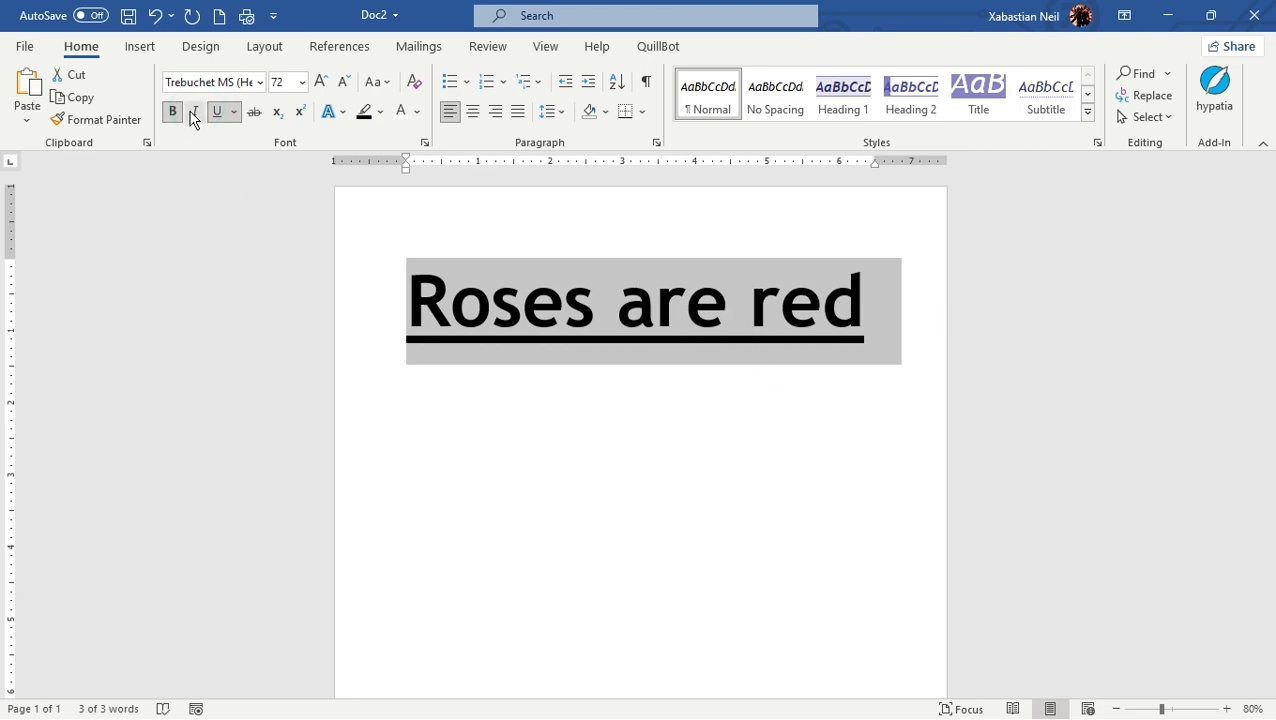
click(194, 113)
click(877, 306)
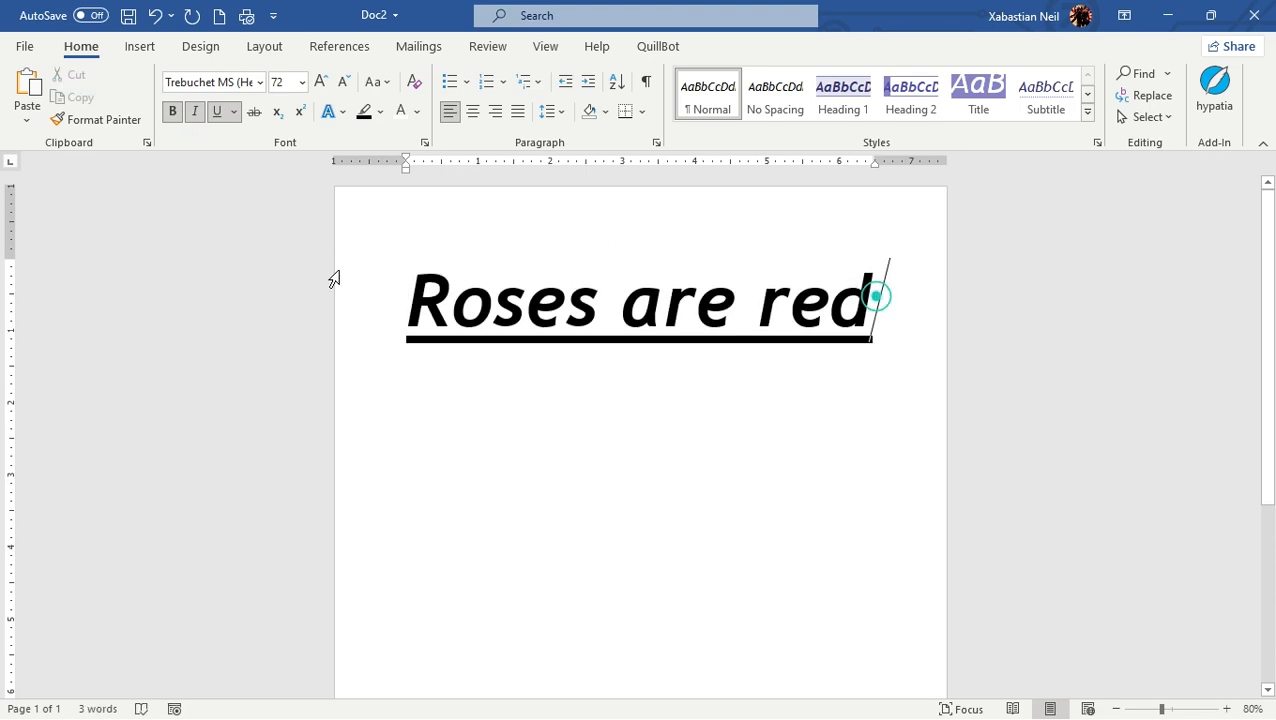
drag(412, 308, 866, 326)
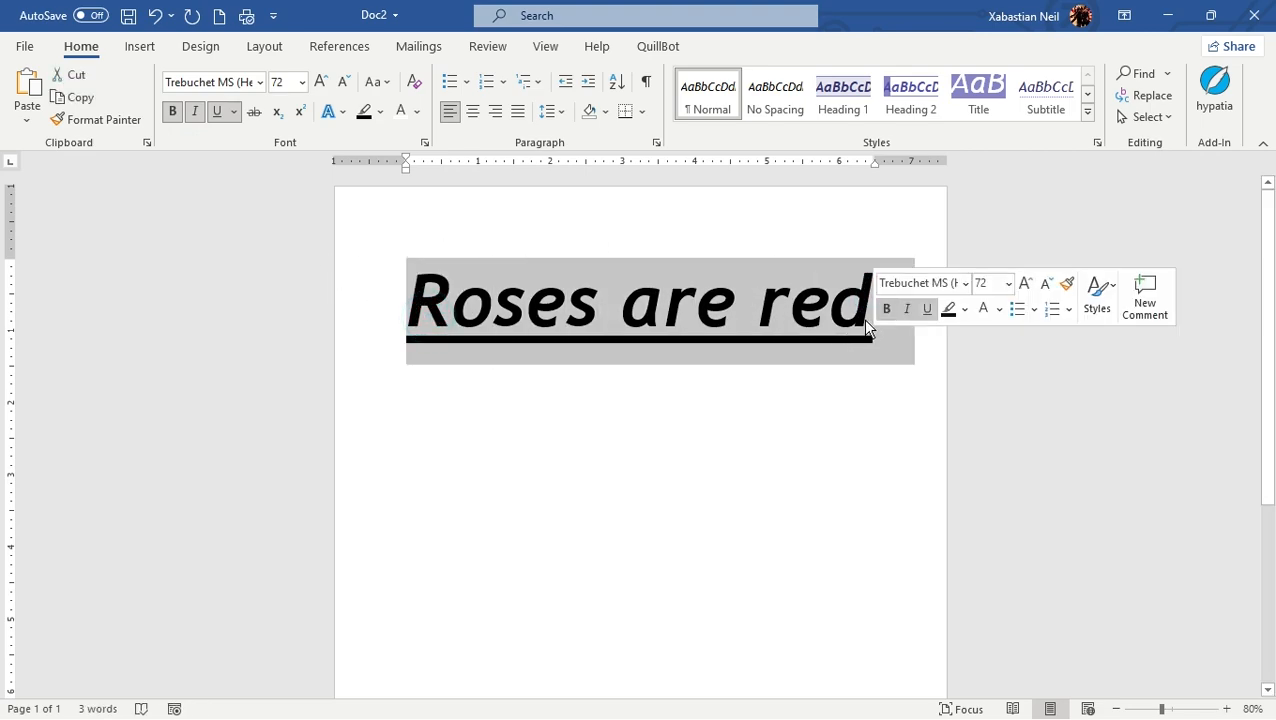
Step: Apply strikethrough to the word "are" and remove it again
click(661, 433)
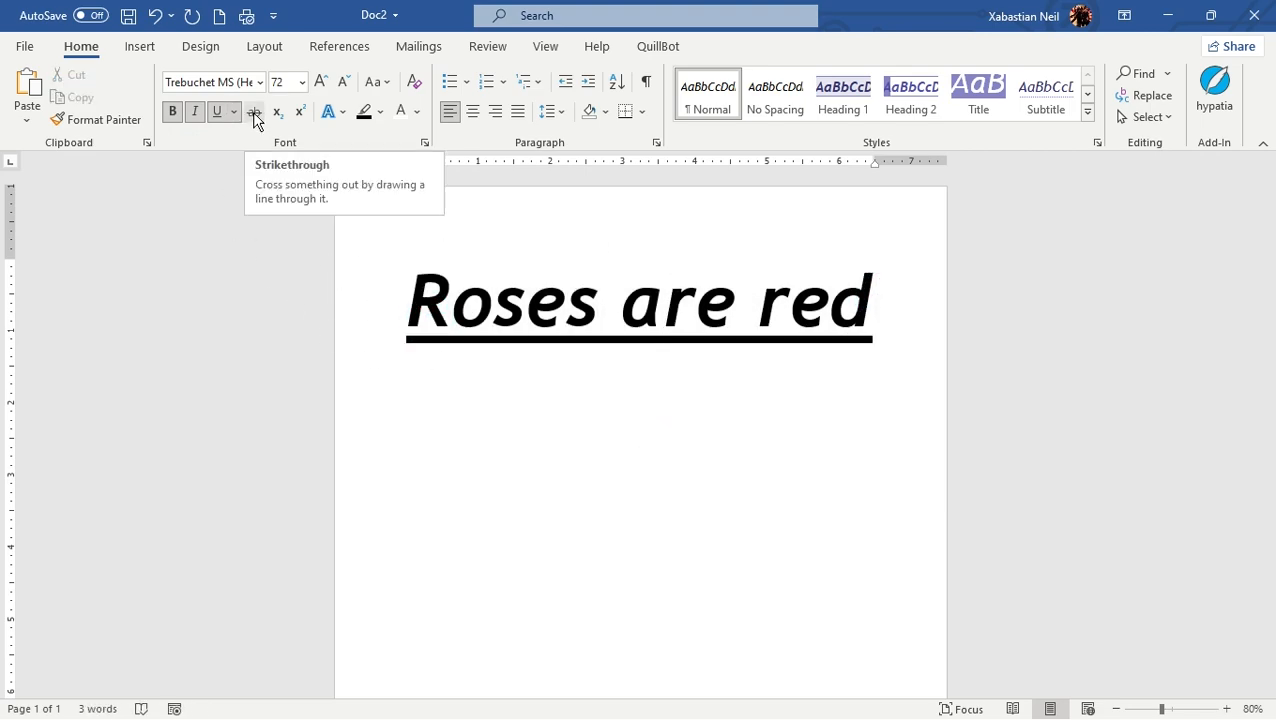
click(255, 118)
click(255, 113)
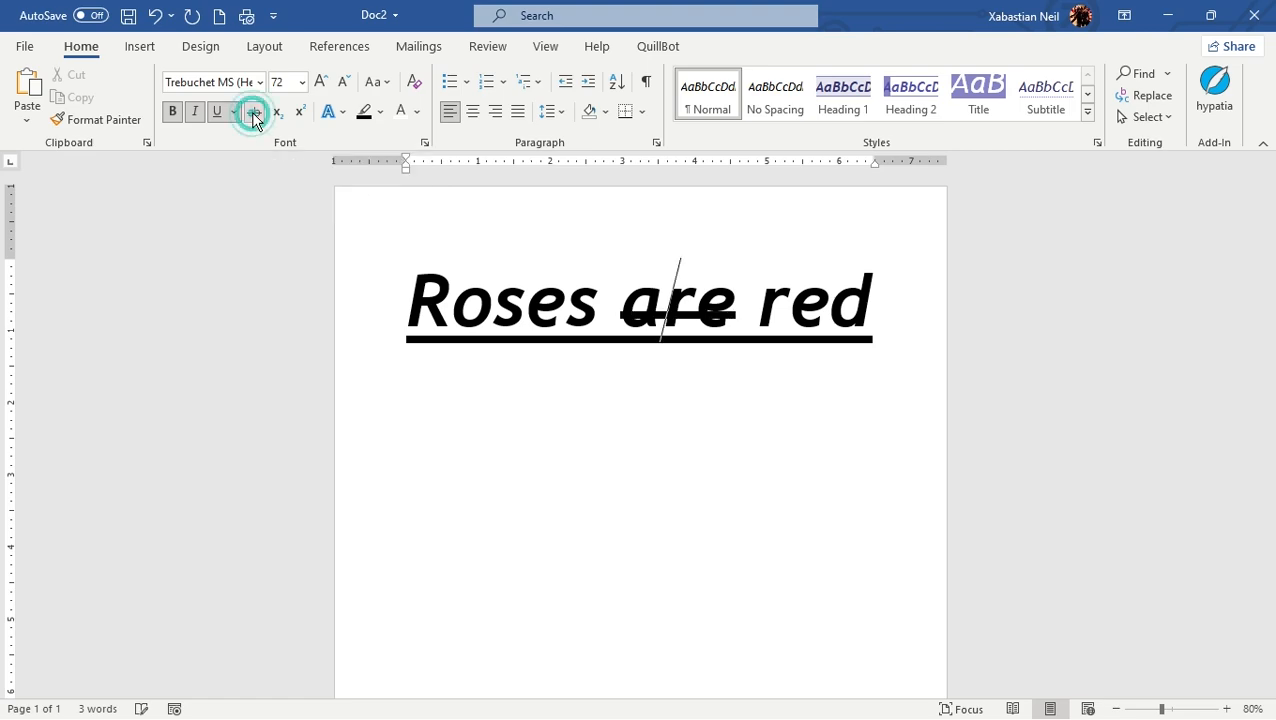
Step: Apply strikethrough to the whole "Roses are red" line and remove it again
drag(914, 320, 226, 315)
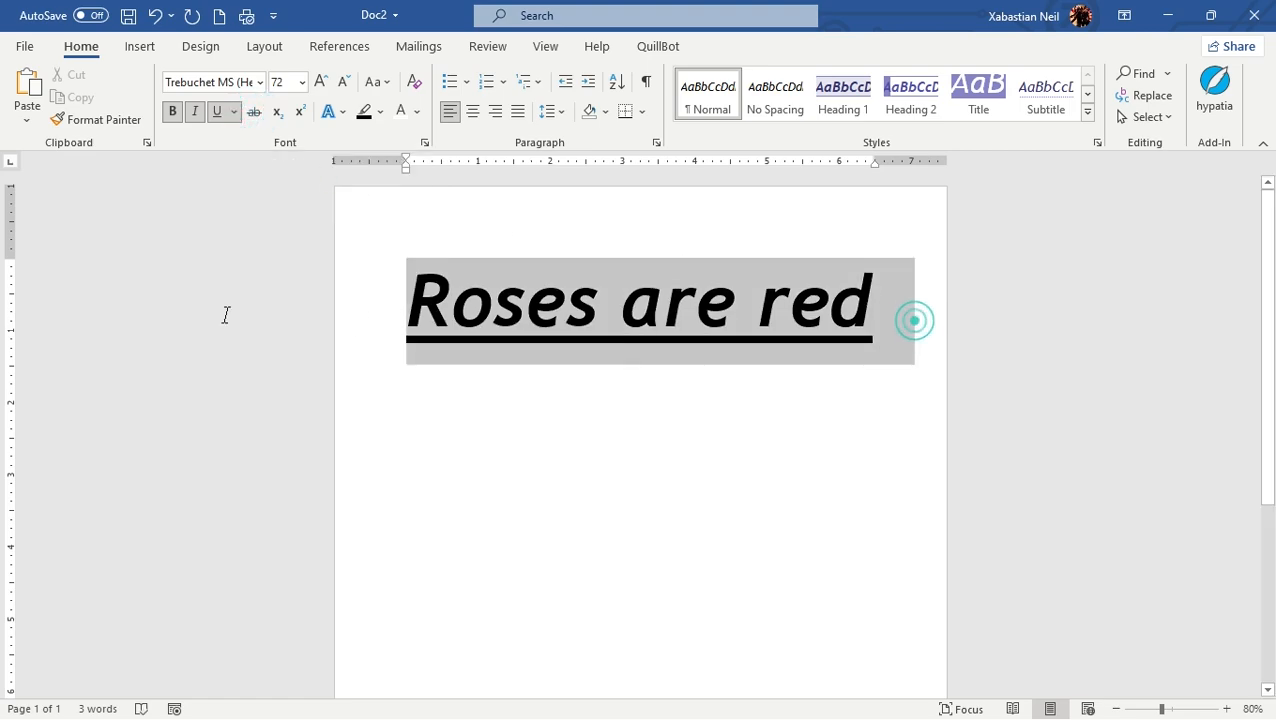
click(255, 112)
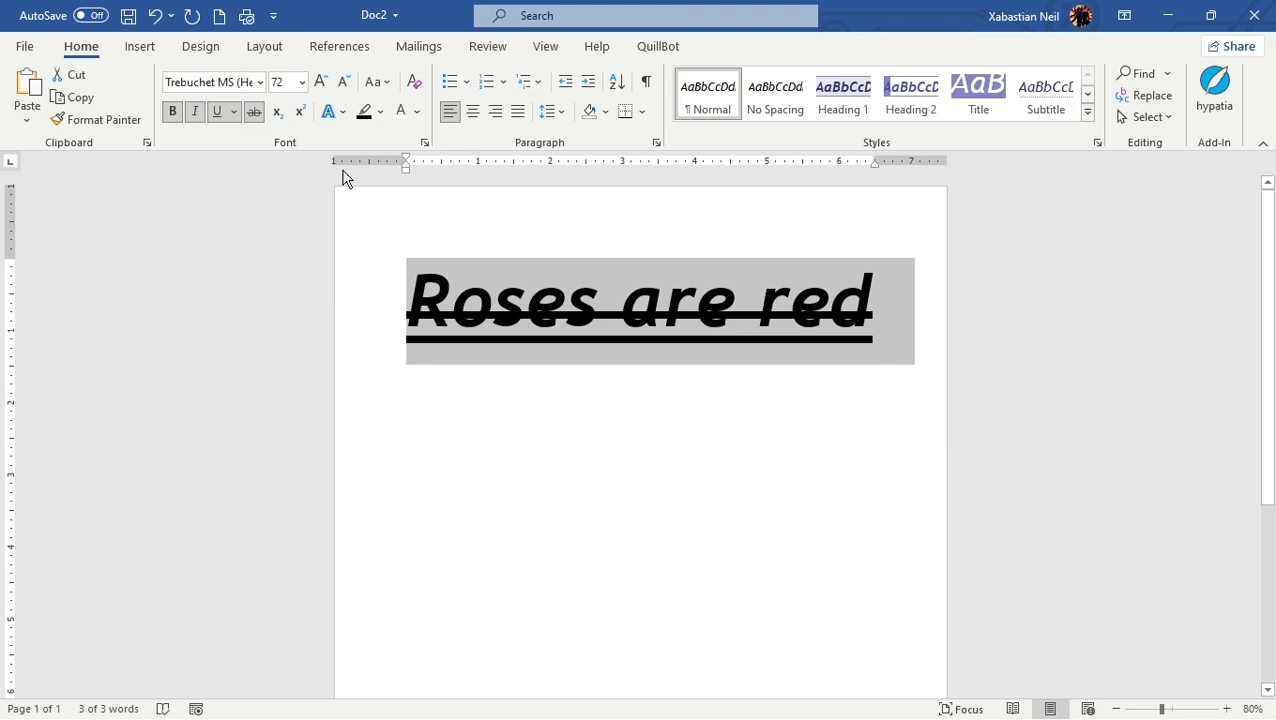
click(254, 114)
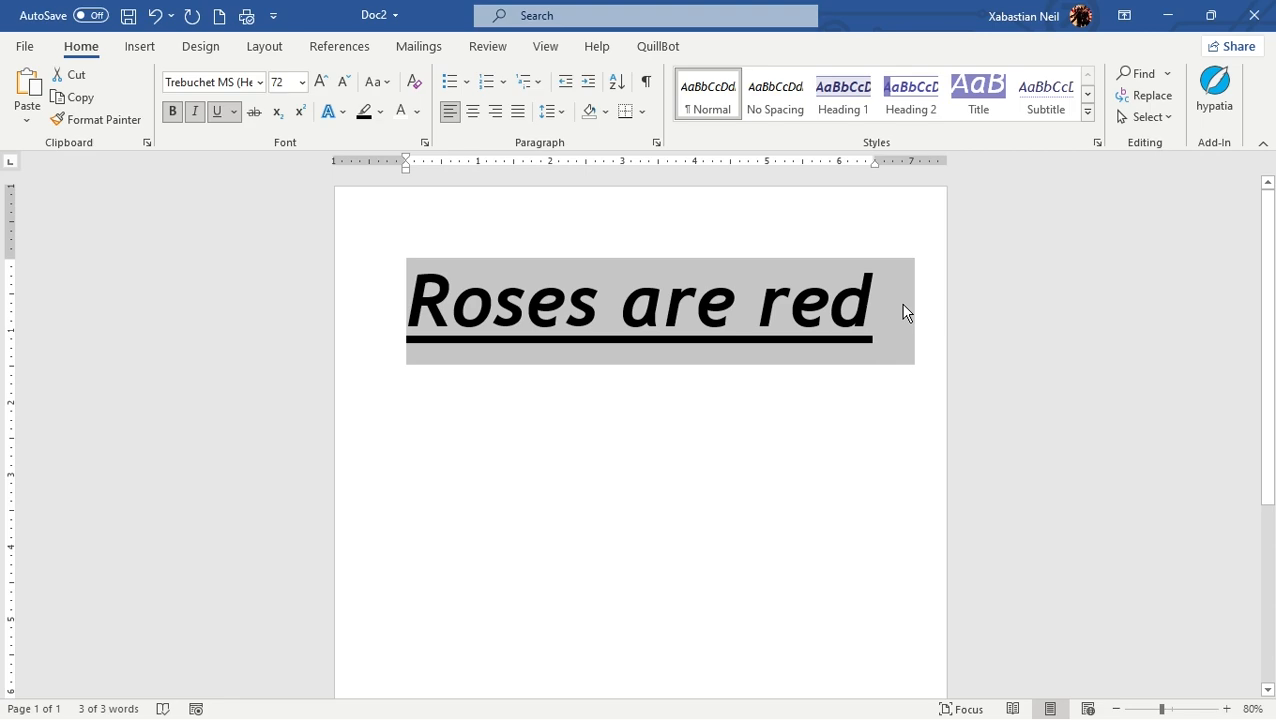
Step: Remove the bold, italic and underline formatting from the whole "Roses are red" line
click(172, 114)
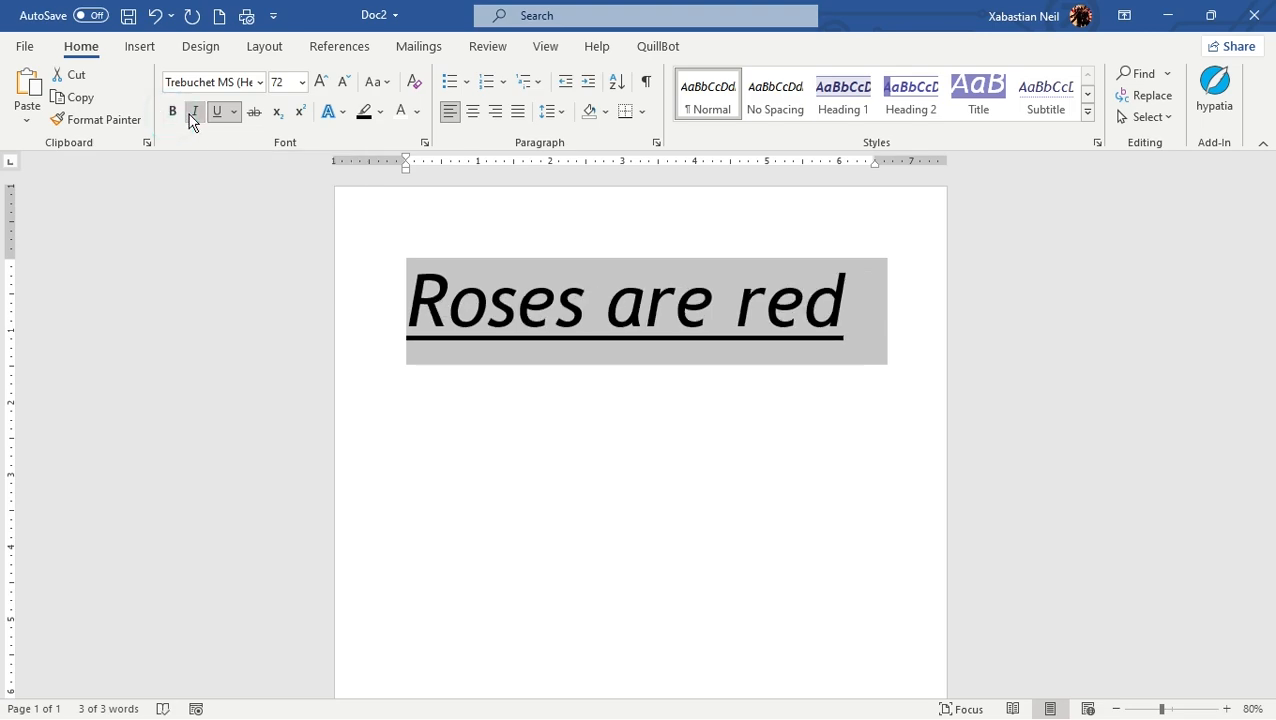
click(193, 112)
click(218, 113)
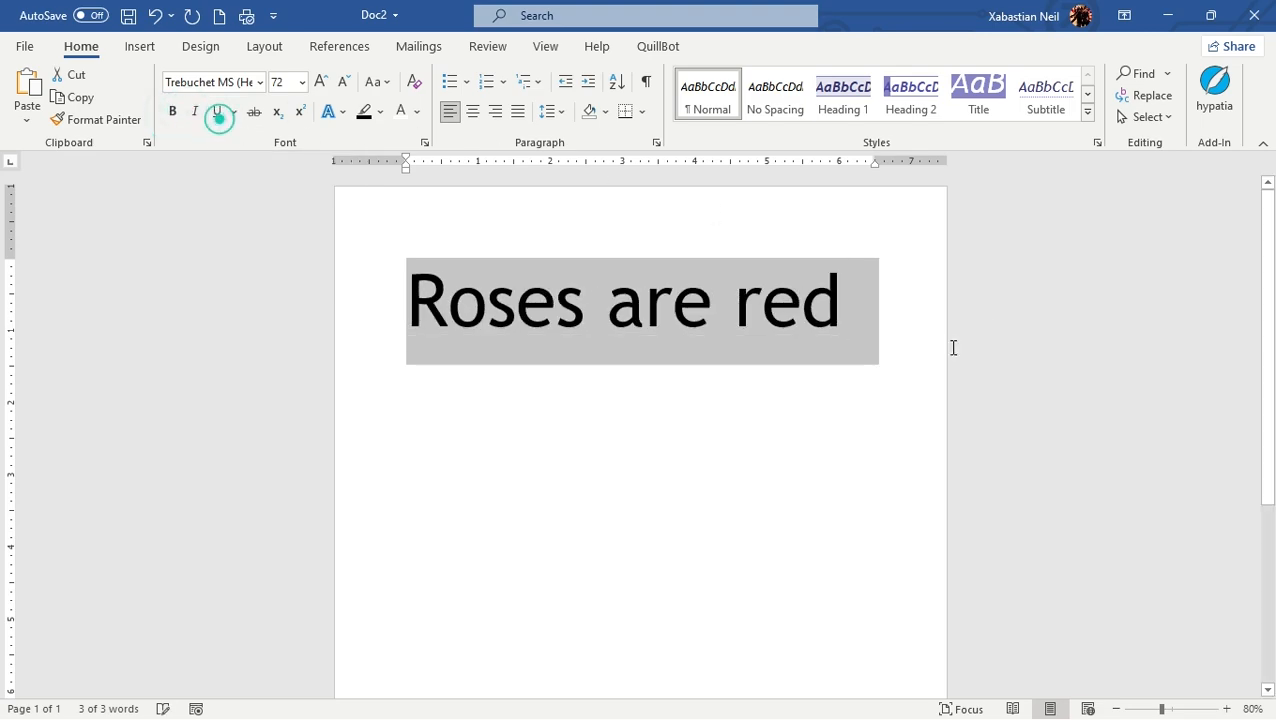
click(877, 322)
drag(877, 322, 232, 341)
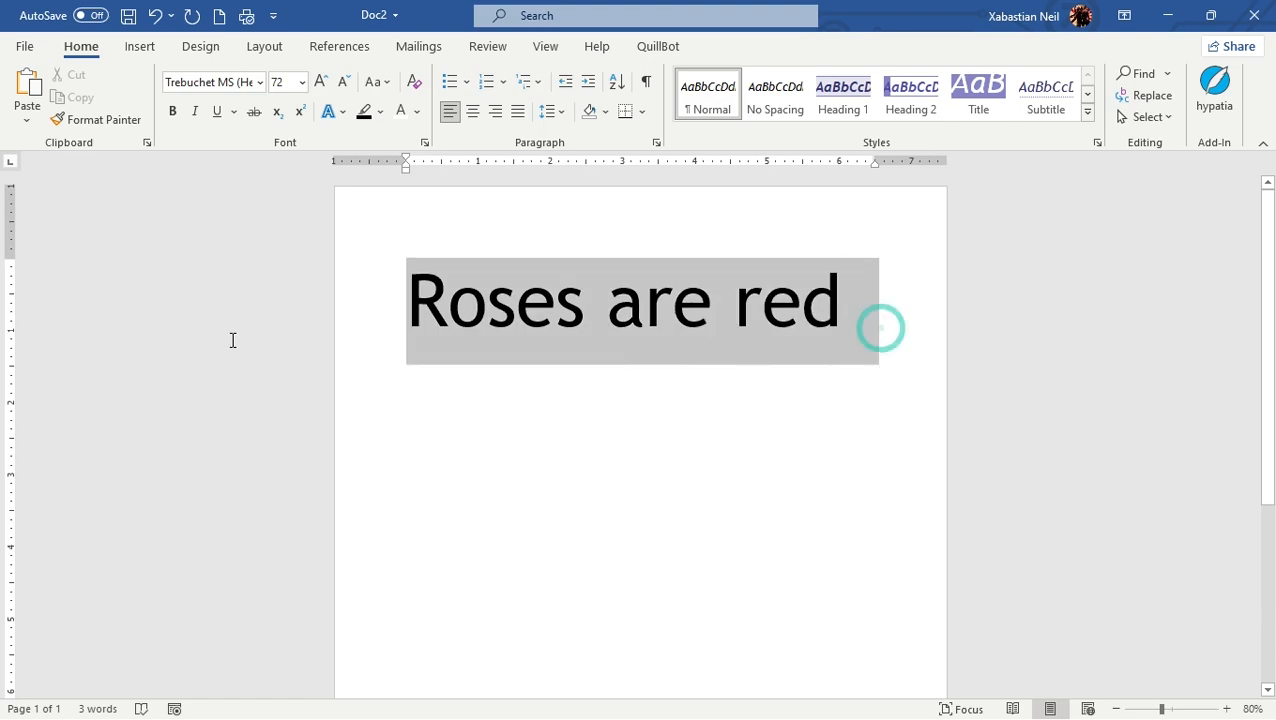
click(635, 421)
triple_click(458, 320)
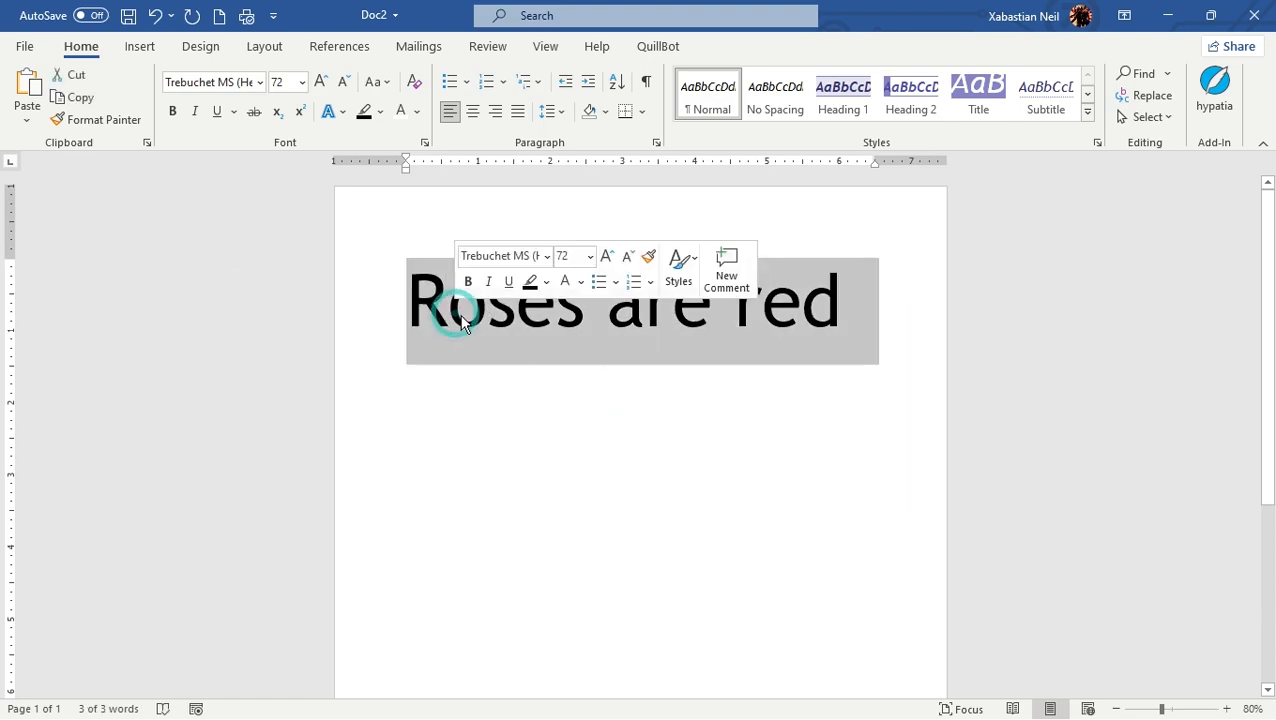
Step: Select the line from its end back to the start and apply bold, italic and underline to it
click(858, 313)
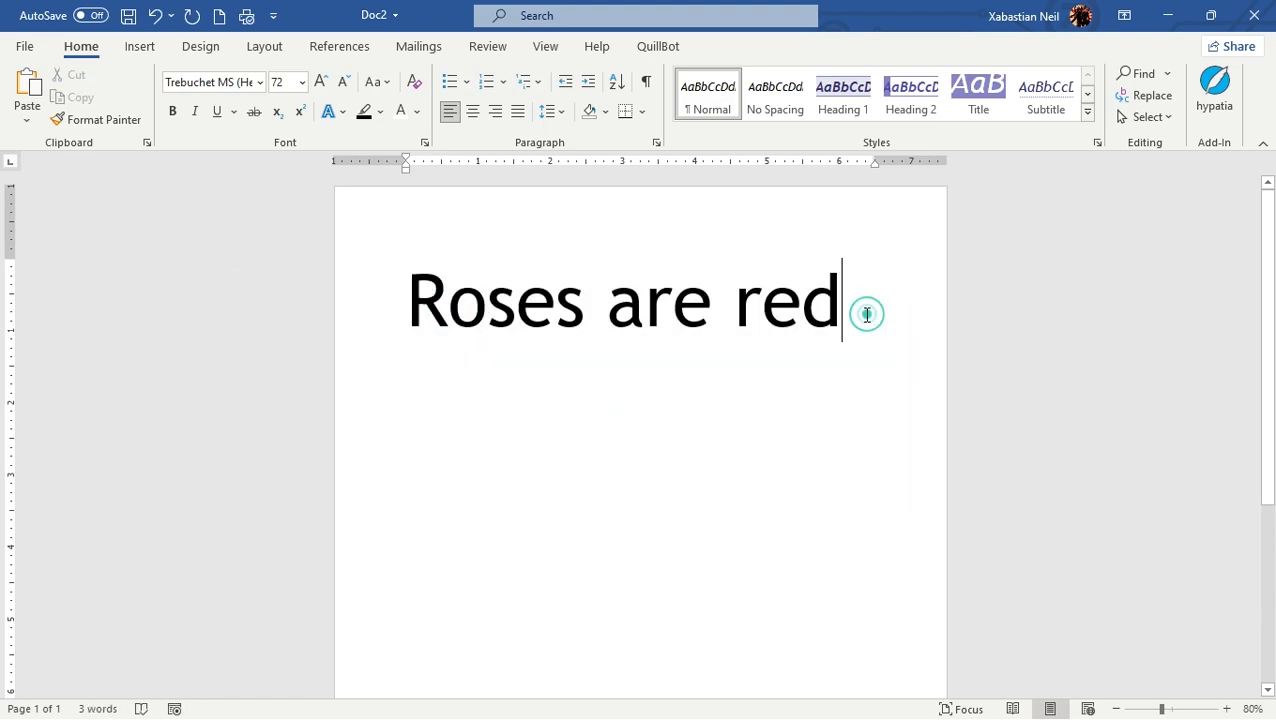
key(shift+Left)
key(shift+Left)
key(shift+Left)
key(shift+Left)
key(shift+Left)
key(shift+Left)
key(shift+Left)
key(shift+Left)
key(shift+Left)
key(shift+Left)
key(shift+Left)
key(shift+Left)
key(shift+Left)
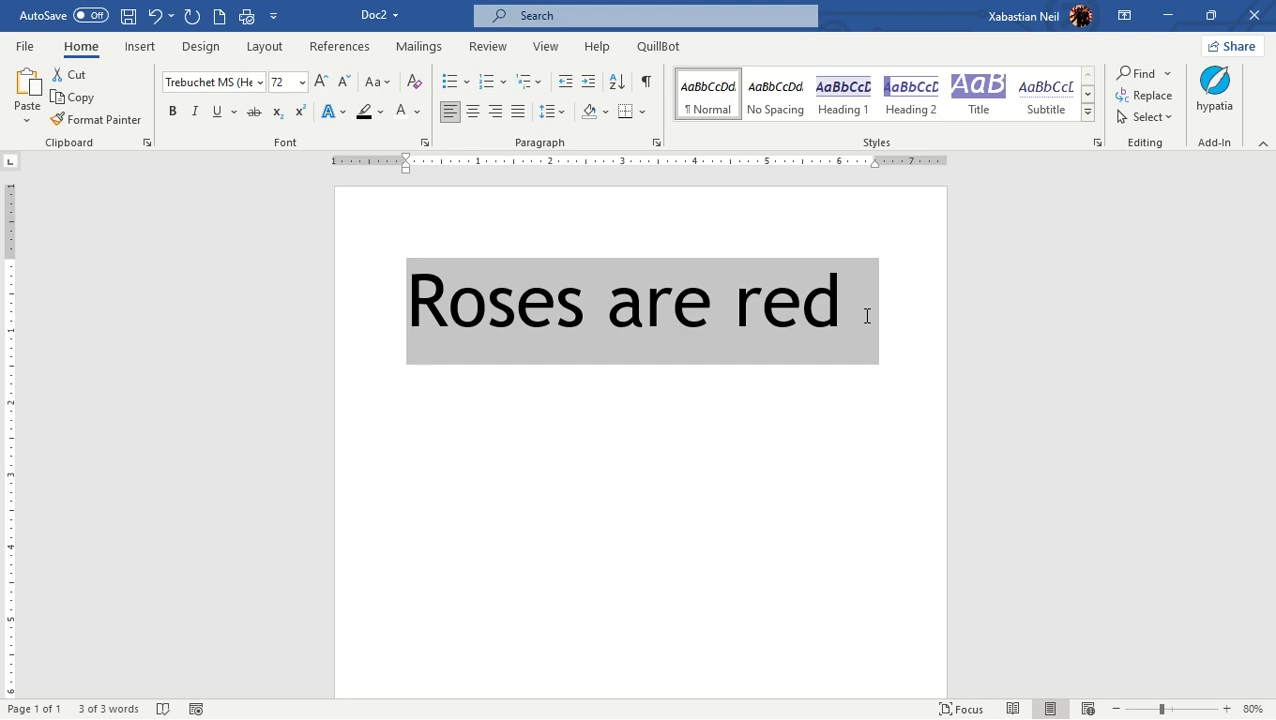
key(ctrl+b)
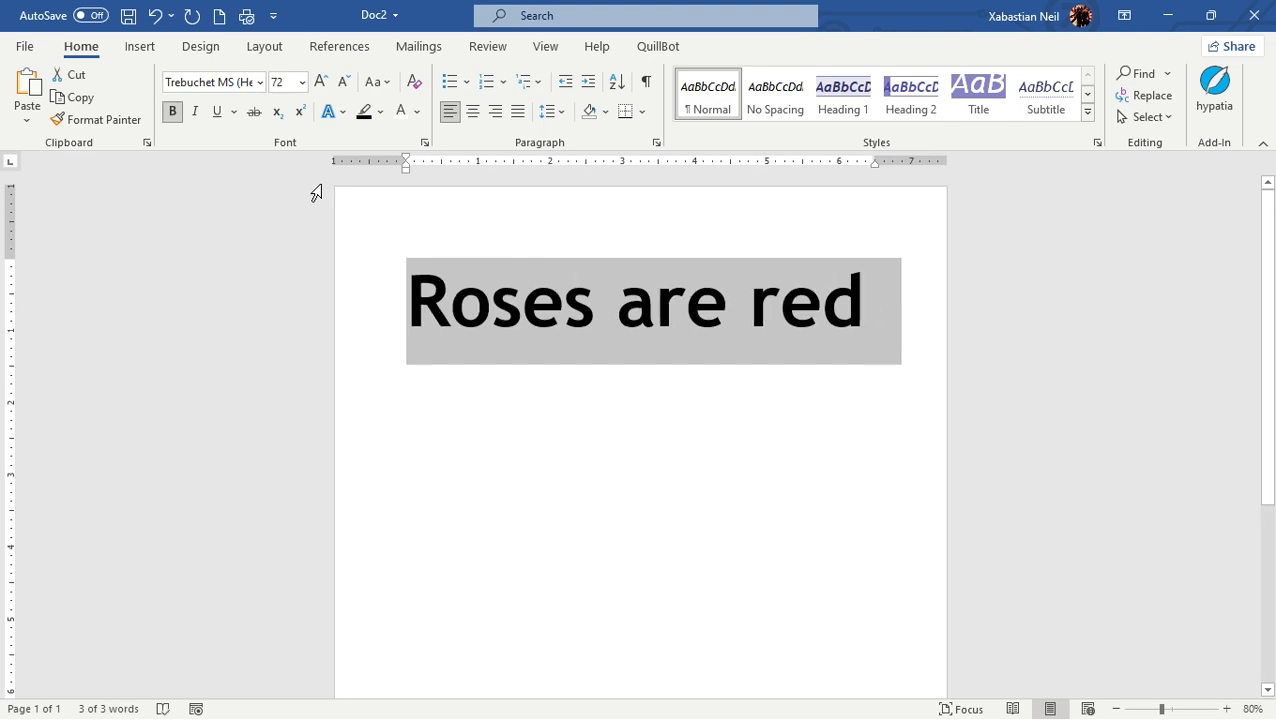
key(ctrl+i)
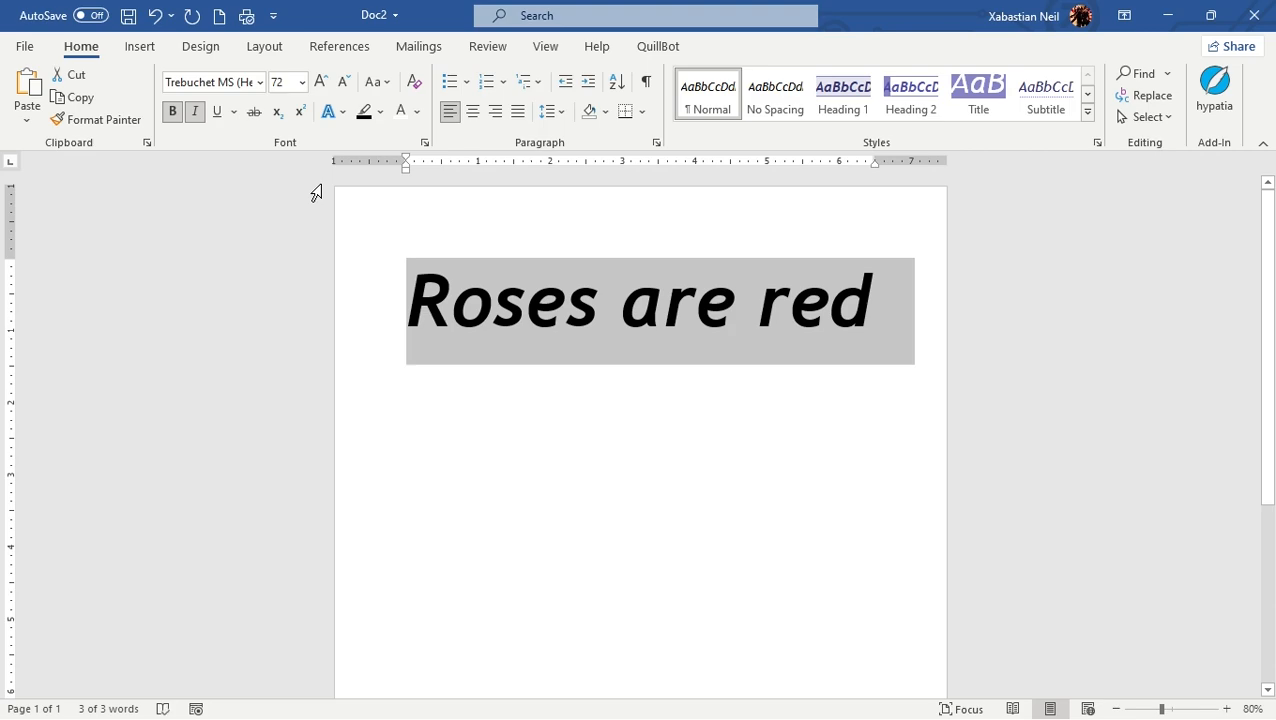
key(ctrl+u)
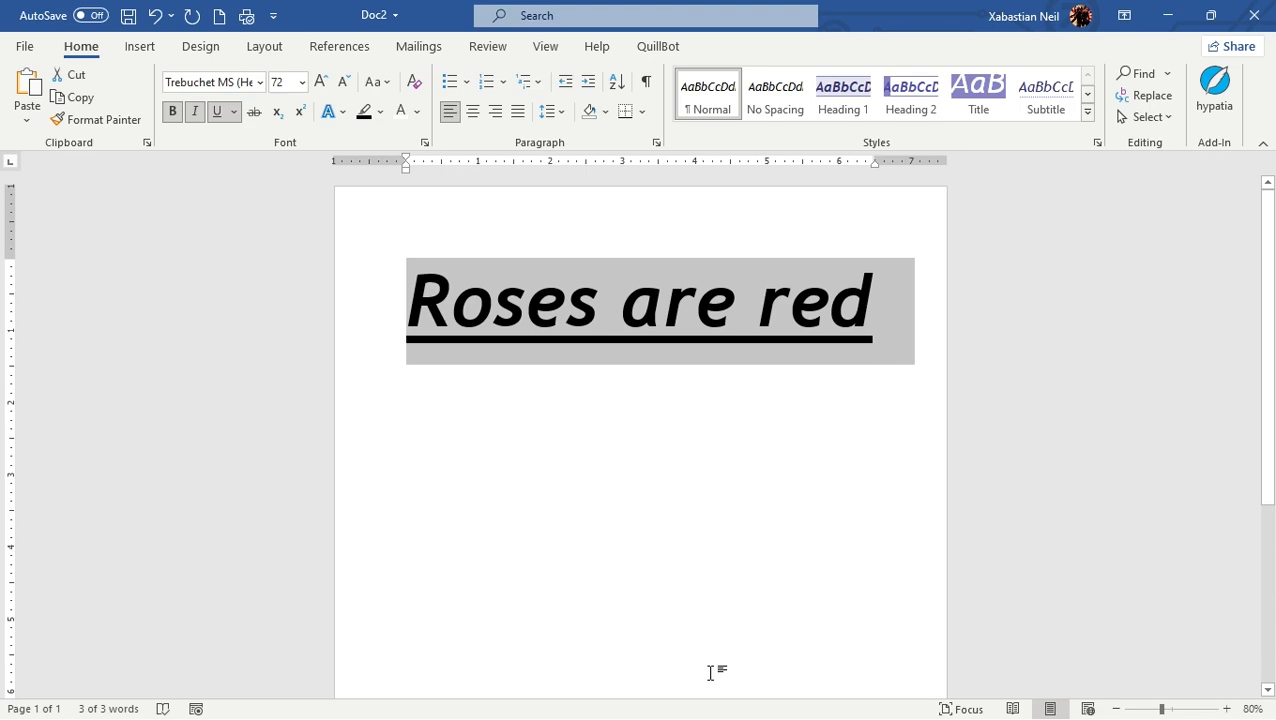
Step: Clear underline, italic and bold from the selected line
key(ctrl+u)
key(ctrl+i)
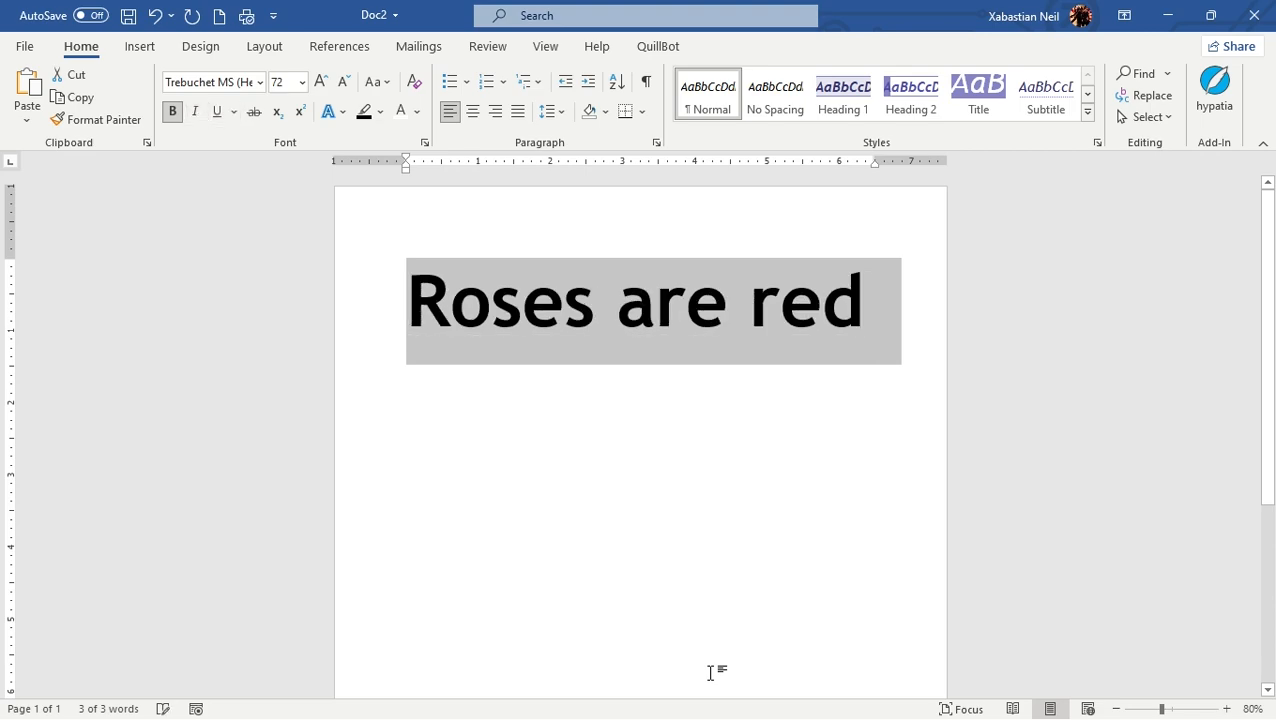
key(ctrl+b)
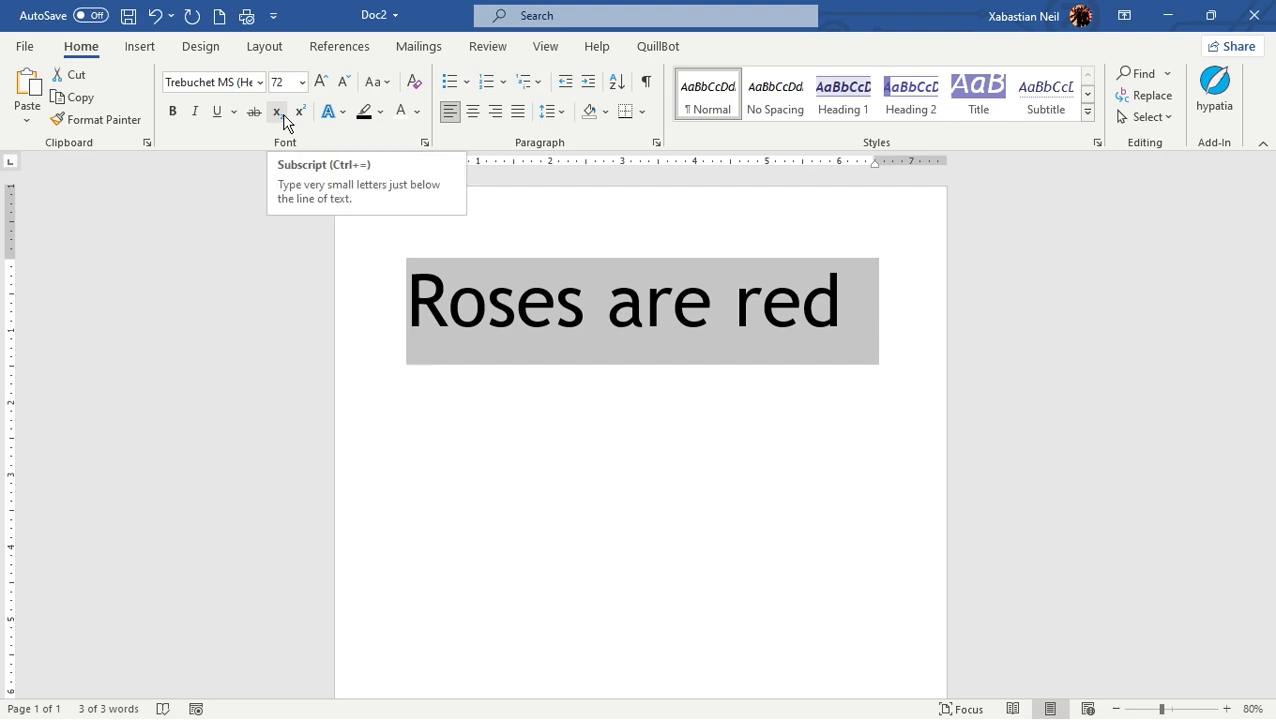
Step: Add a 2 directly after the word "red" at the end of the line
click(793, 312)
click(845, 314)
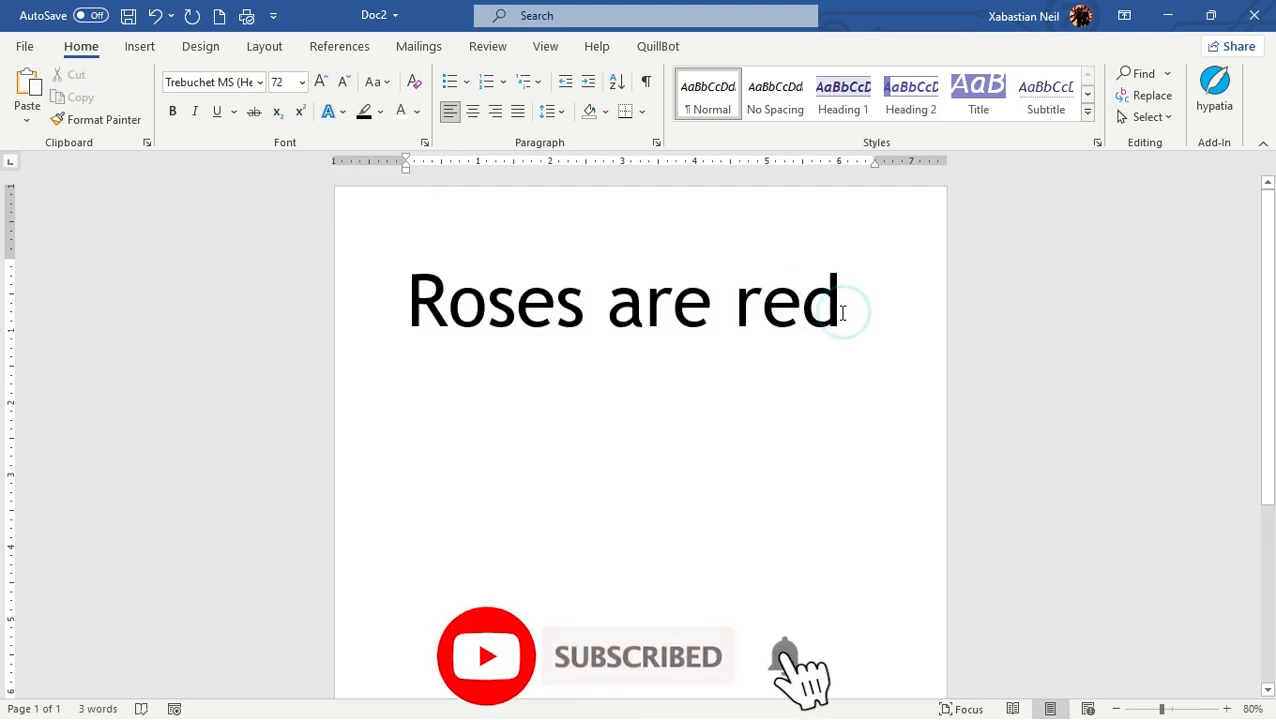
text(2)
Step: Apply superscript to the whole word "red2" and remove it again
drag(553, 395, 393, 407)
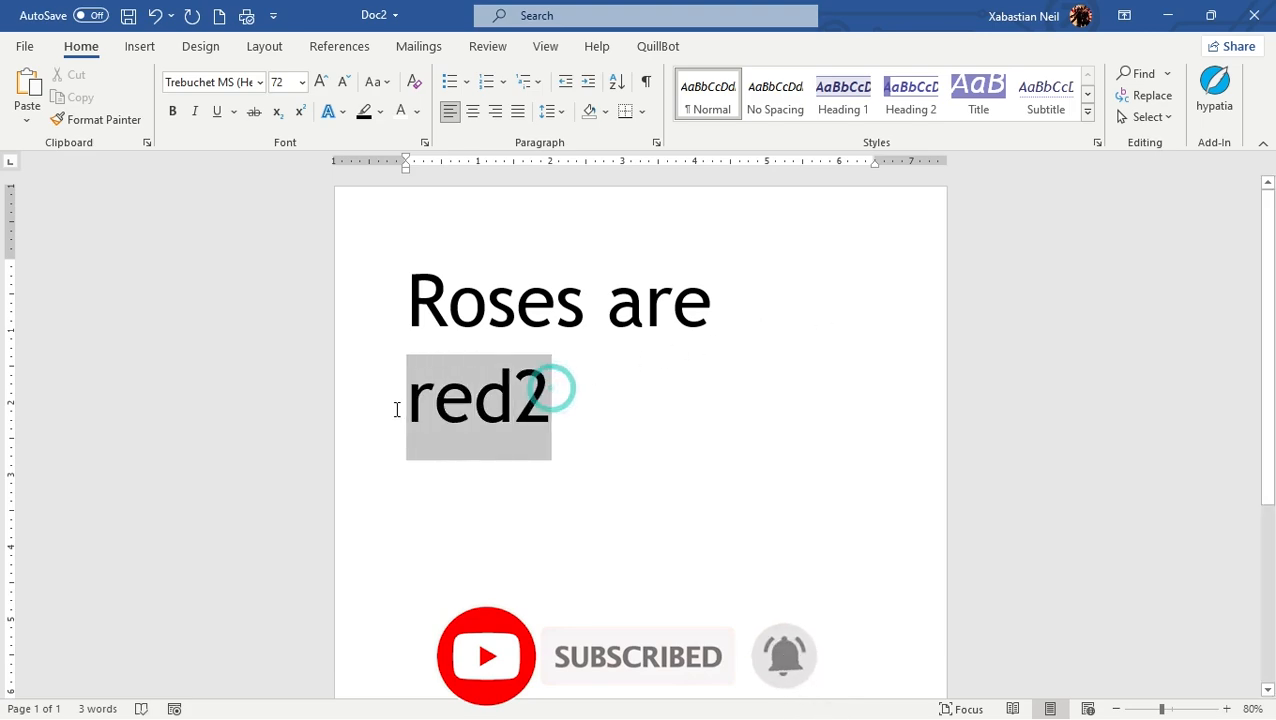
click(299, 112)
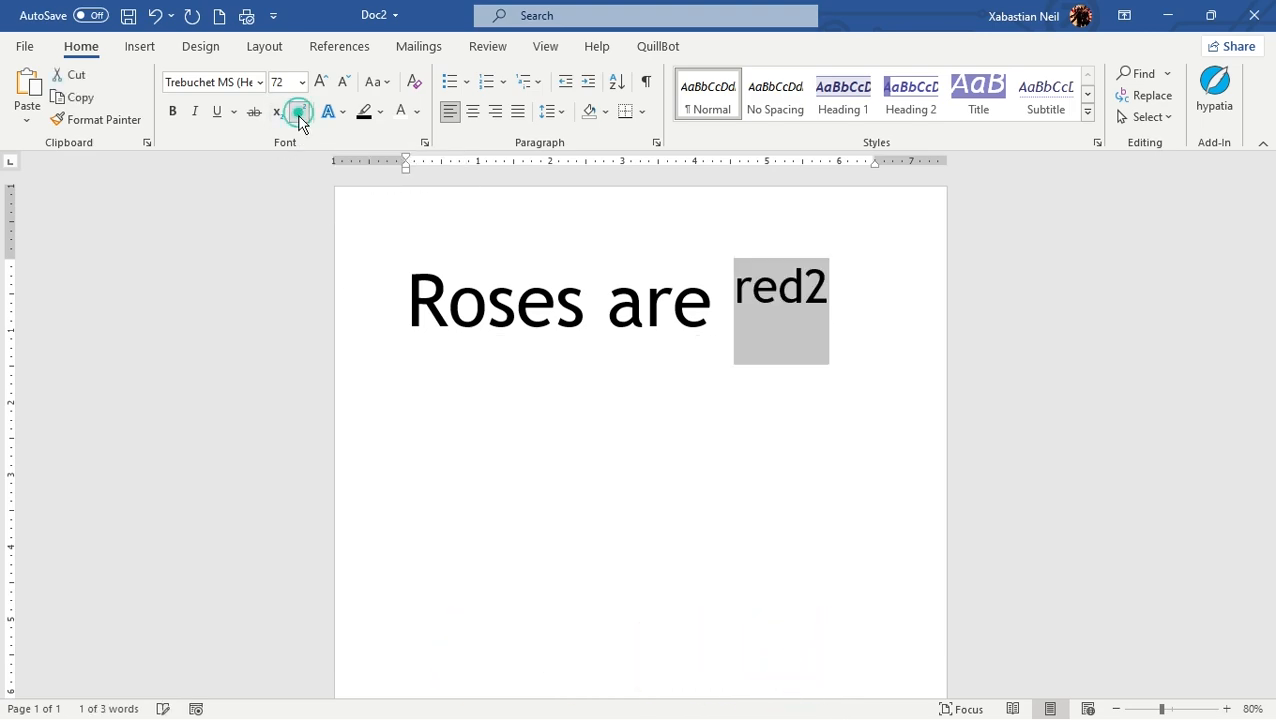
click(828, 300)
drag(849, 286, 735, 298)
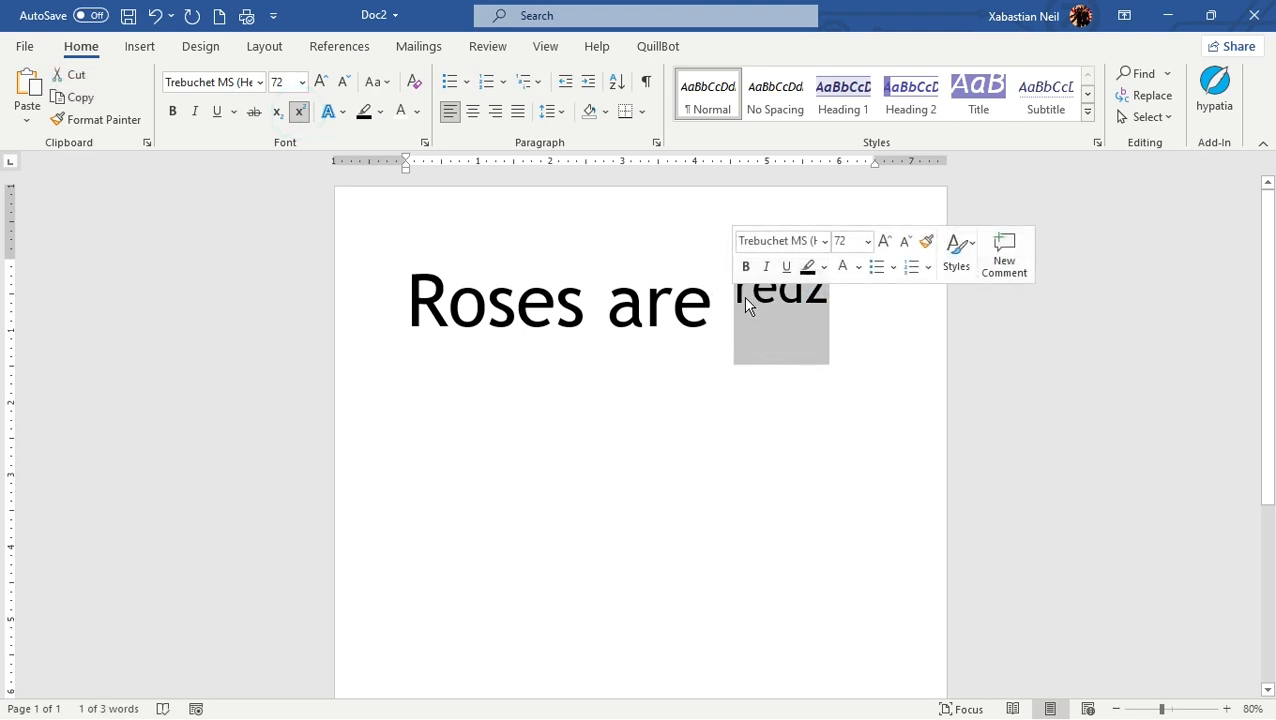
click(299, 113)
click(596, 405)
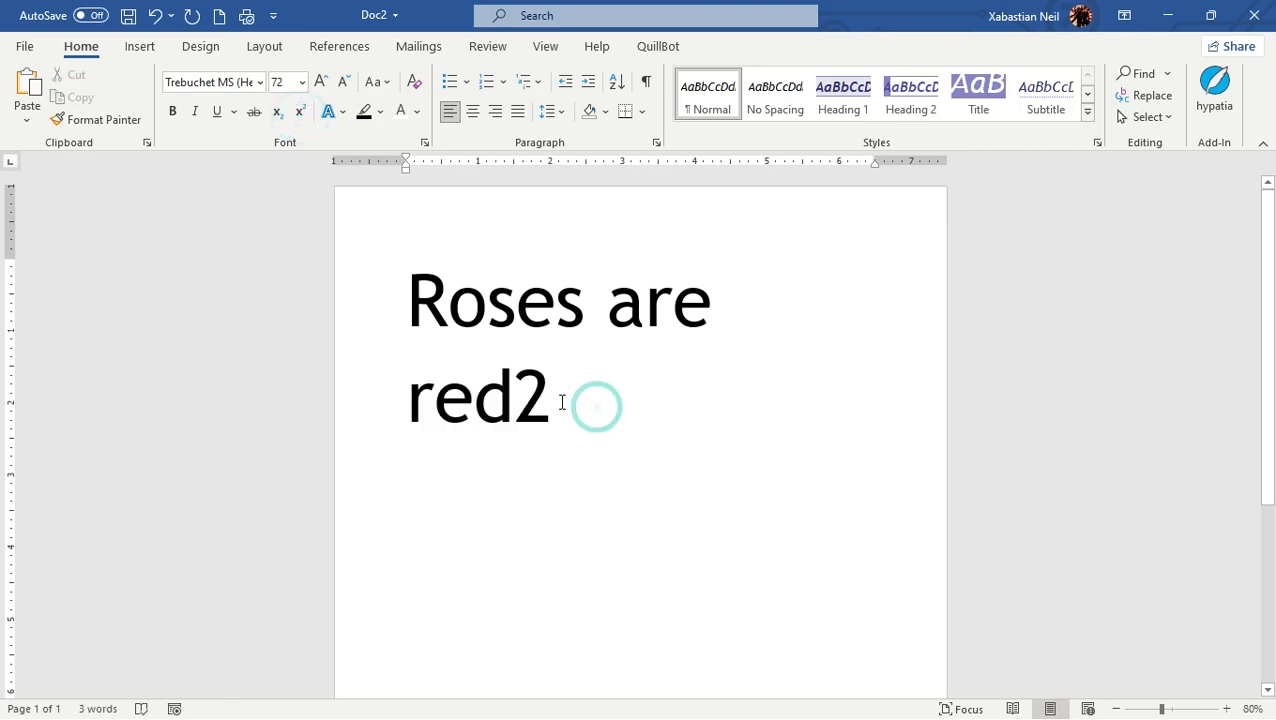
Step: Format only the 2 after "red" as superscript
drag(592, 404, 553, 398)
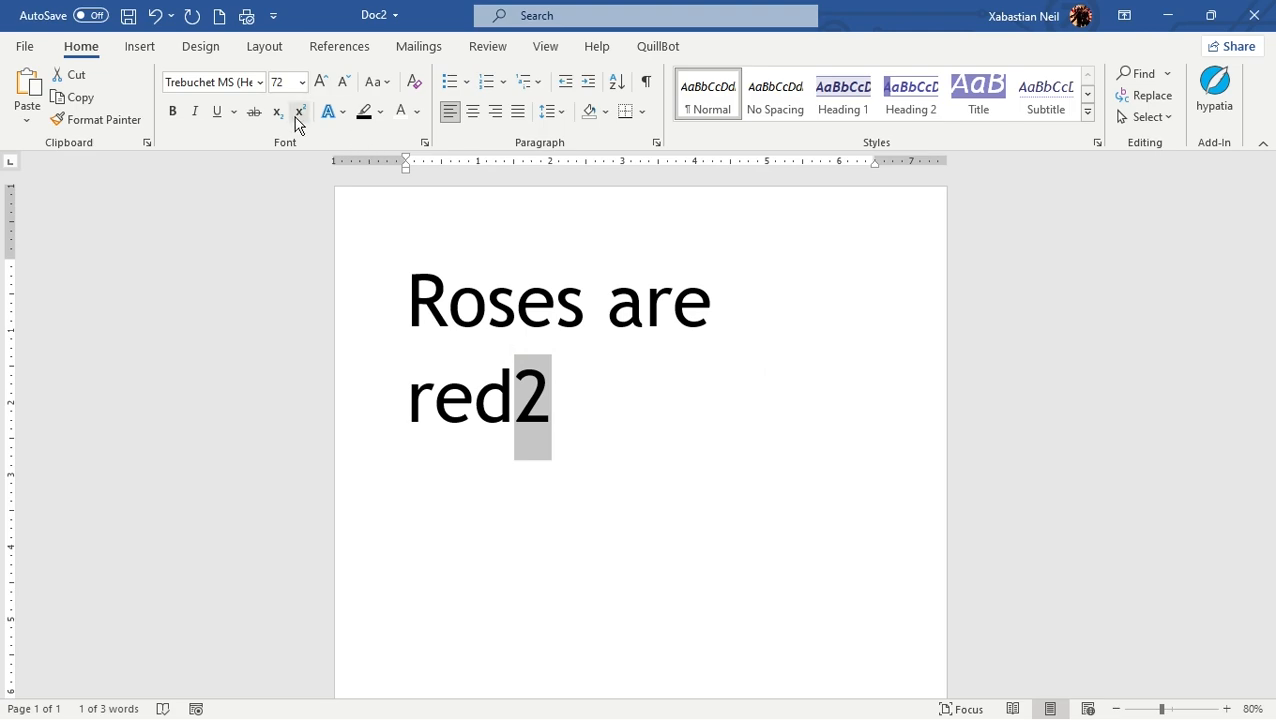
click(299, 111)
click(903, 347)
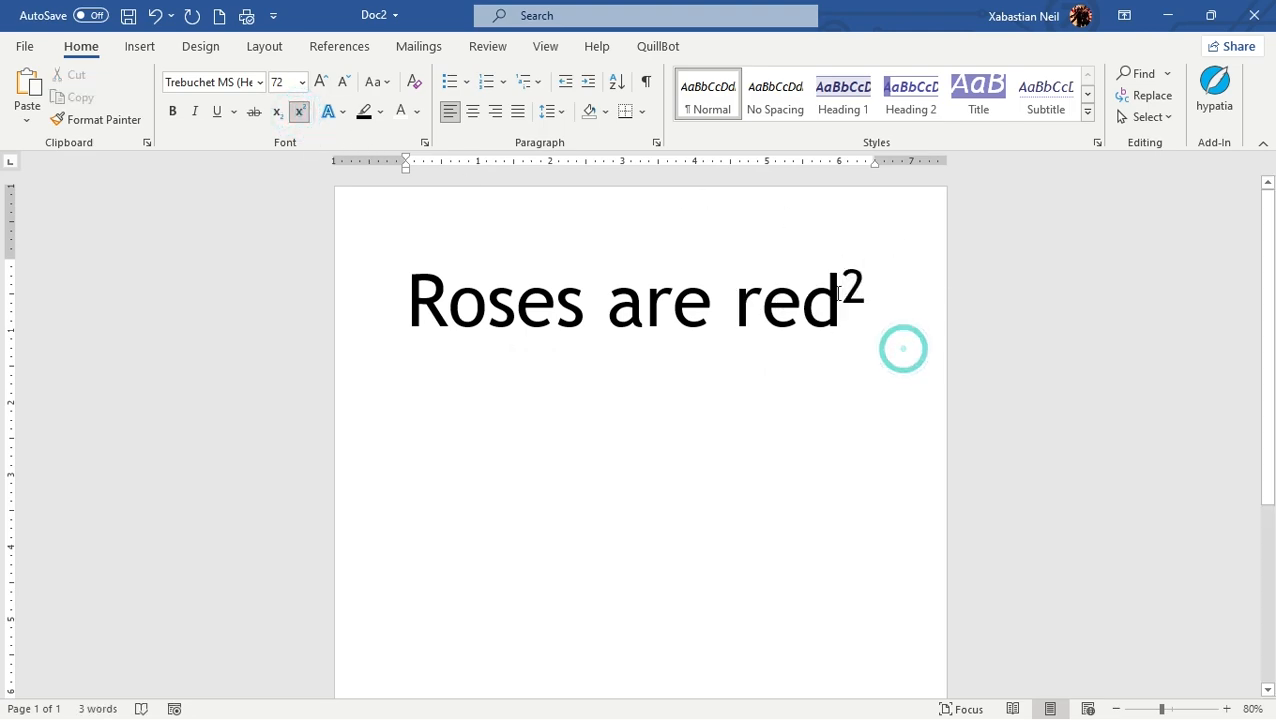
Step: Change the 2 after "red" to subscript
drag(874, 290, 851, 289)
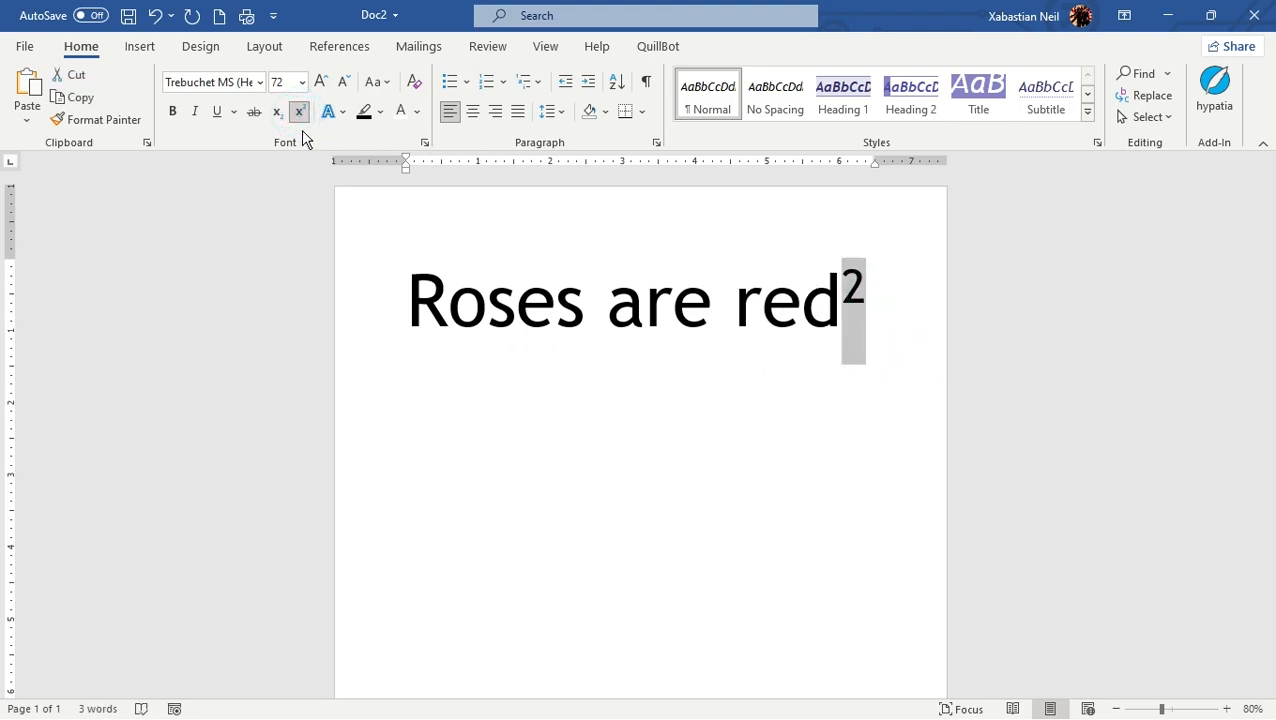
click(278, 111)
click(555, 424)
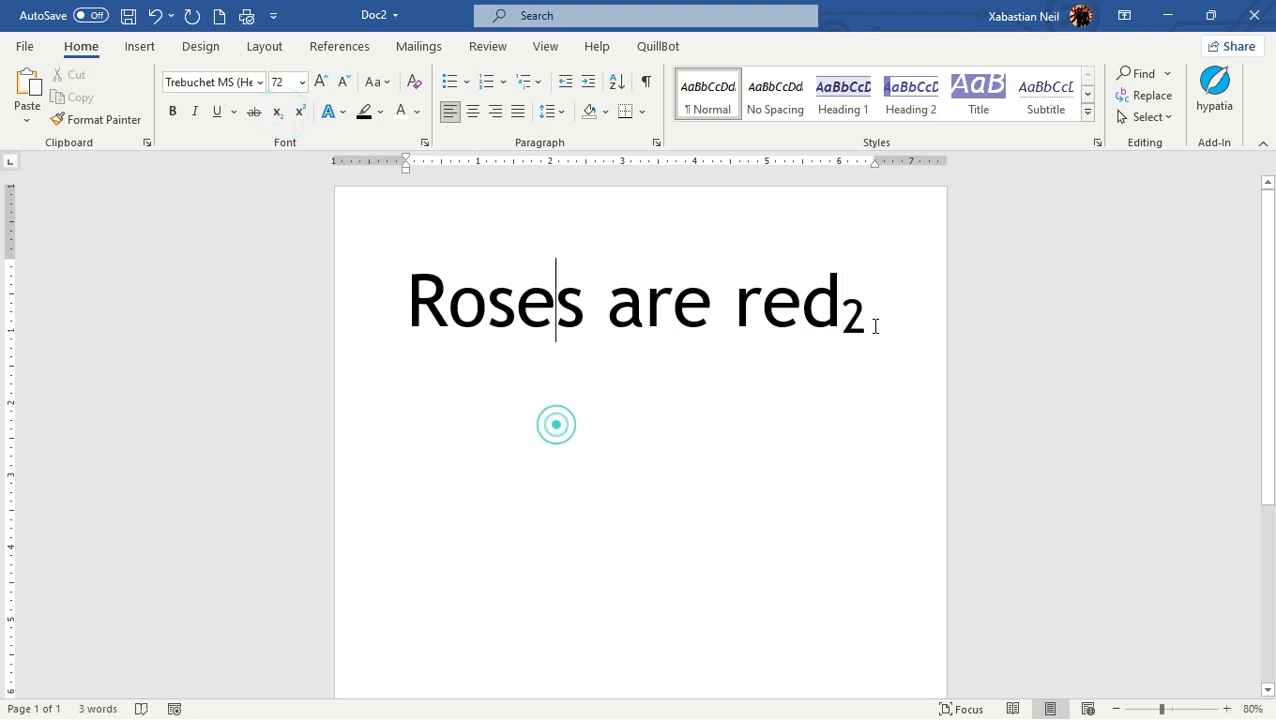
Step: Format the letter "e" in the word "are" as subscript
click(872, 322)
drag(676, 300, 716, 298)
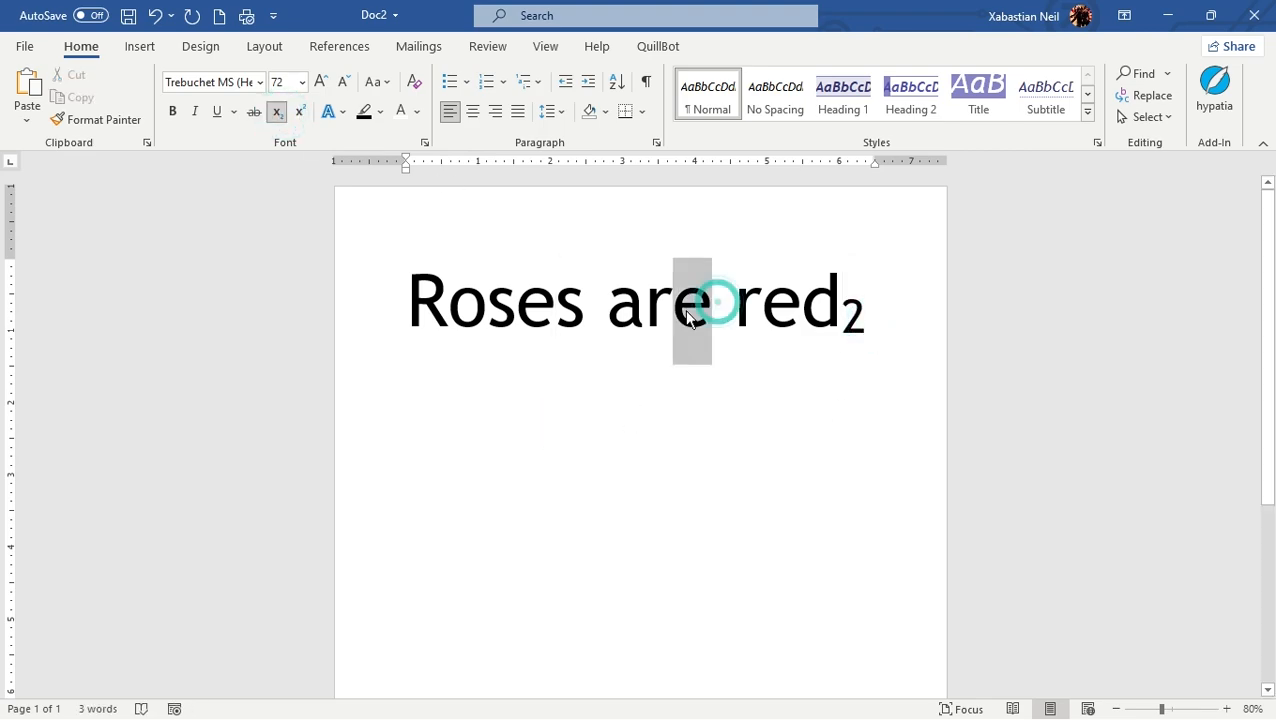
click(277, 112)
click(470, 362)
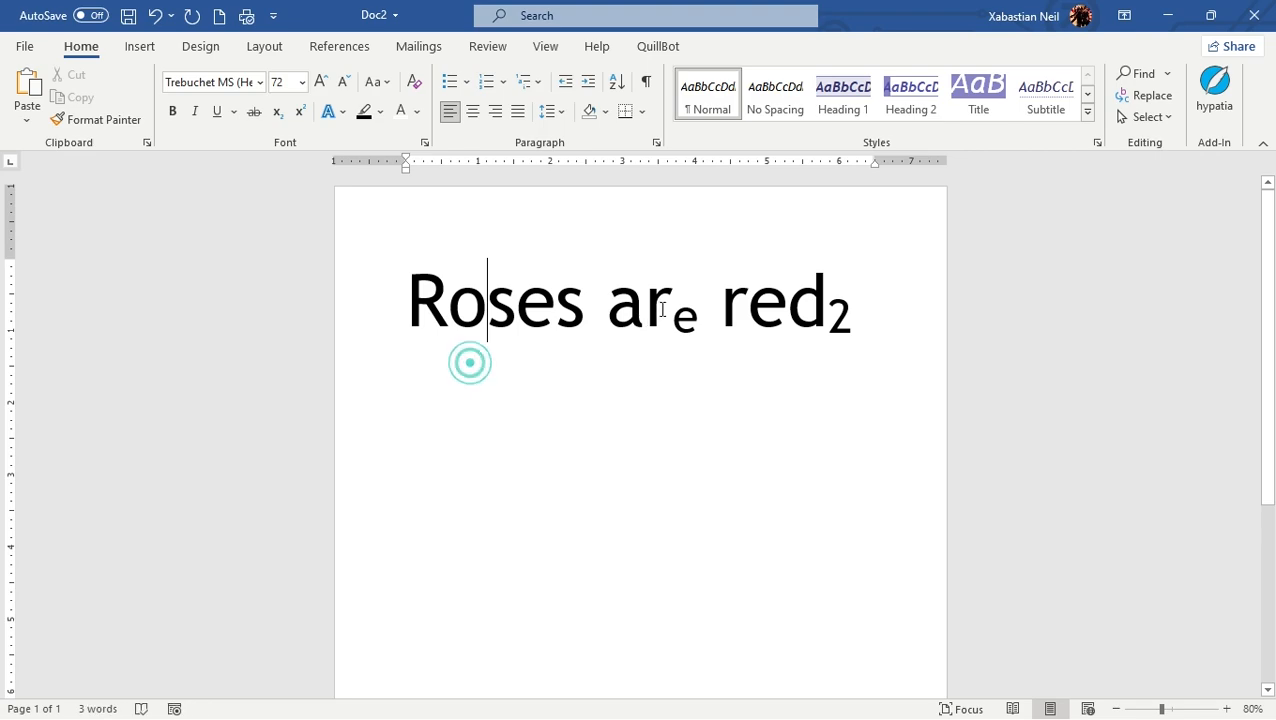
Step: Format the letter "a" in the word "are" as superscript
click(602, 303)
drag(622, 305, 634, 303)
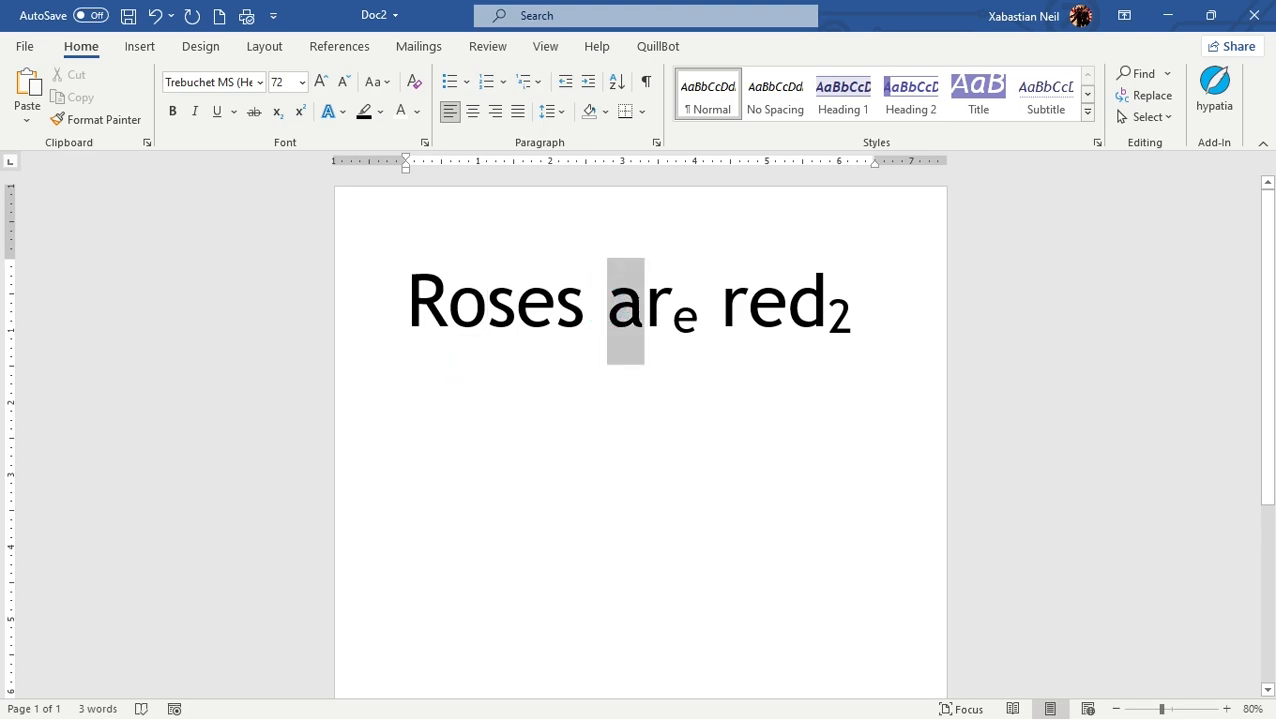
click(298, 112)
click(583, 415)
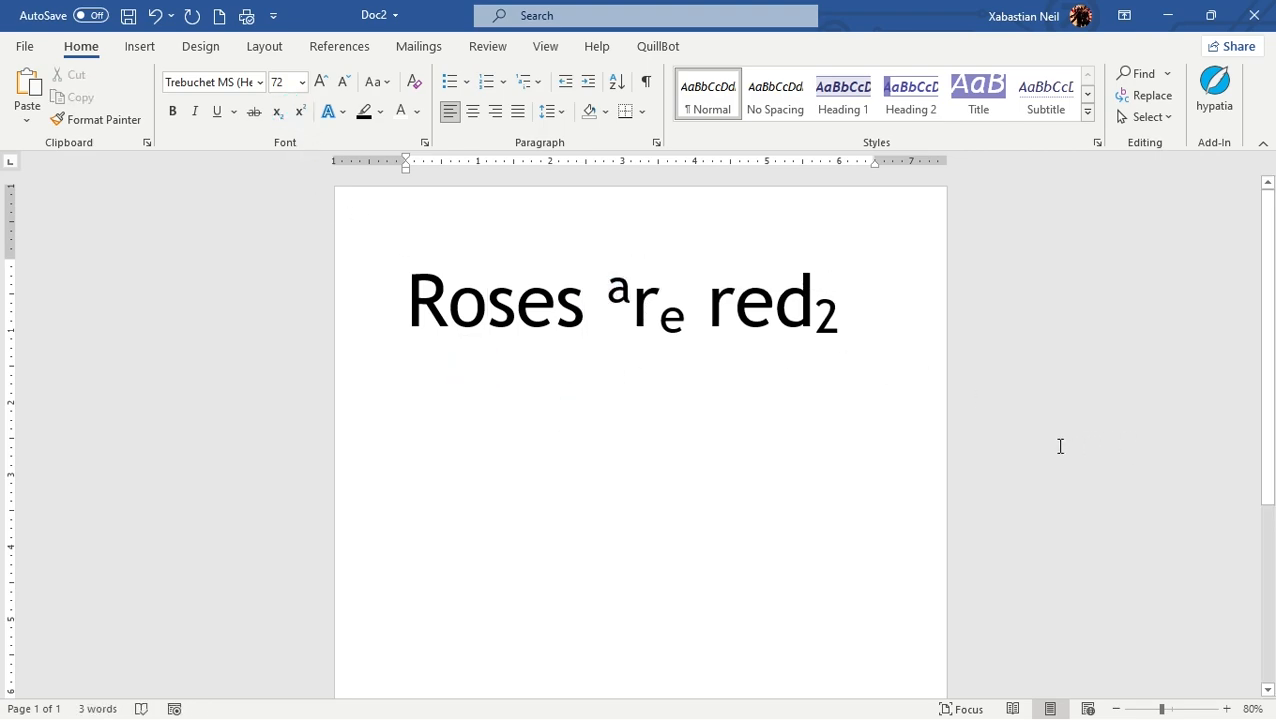
Step: Review the letter-case options offered for the selected word "Roses"
drag(582, 304, 390, 330)
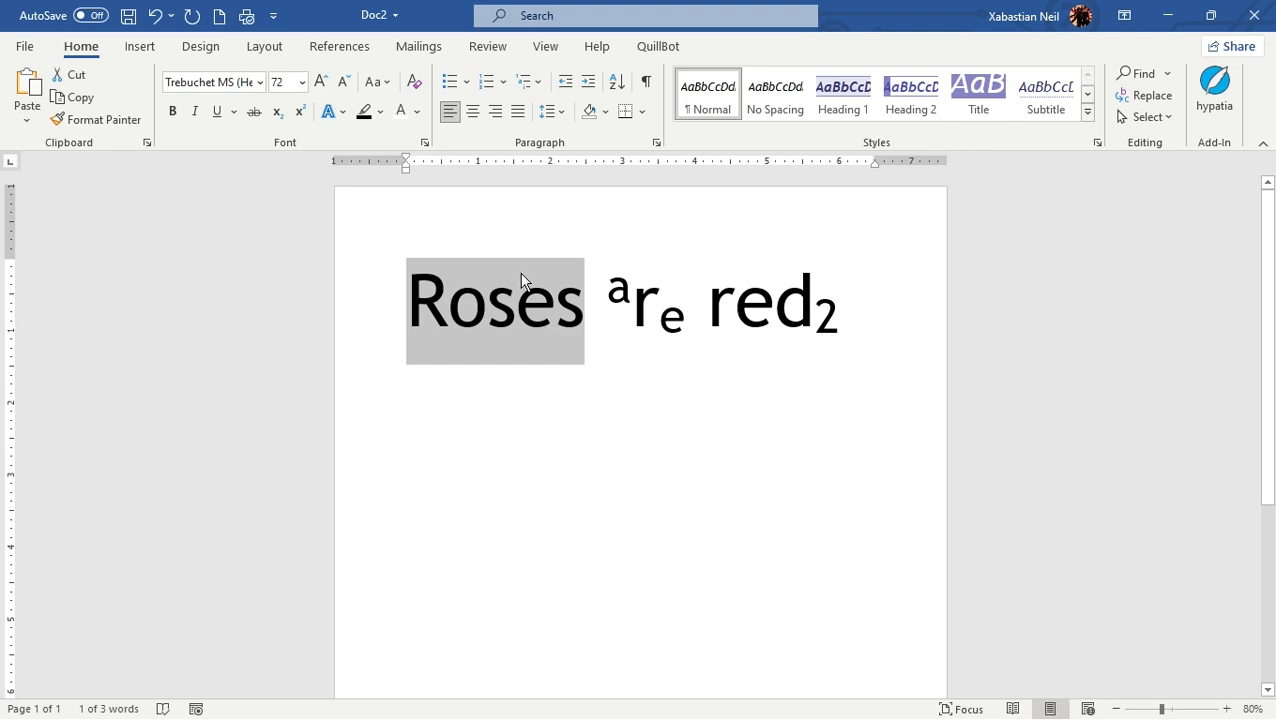
double_click(600, 333)
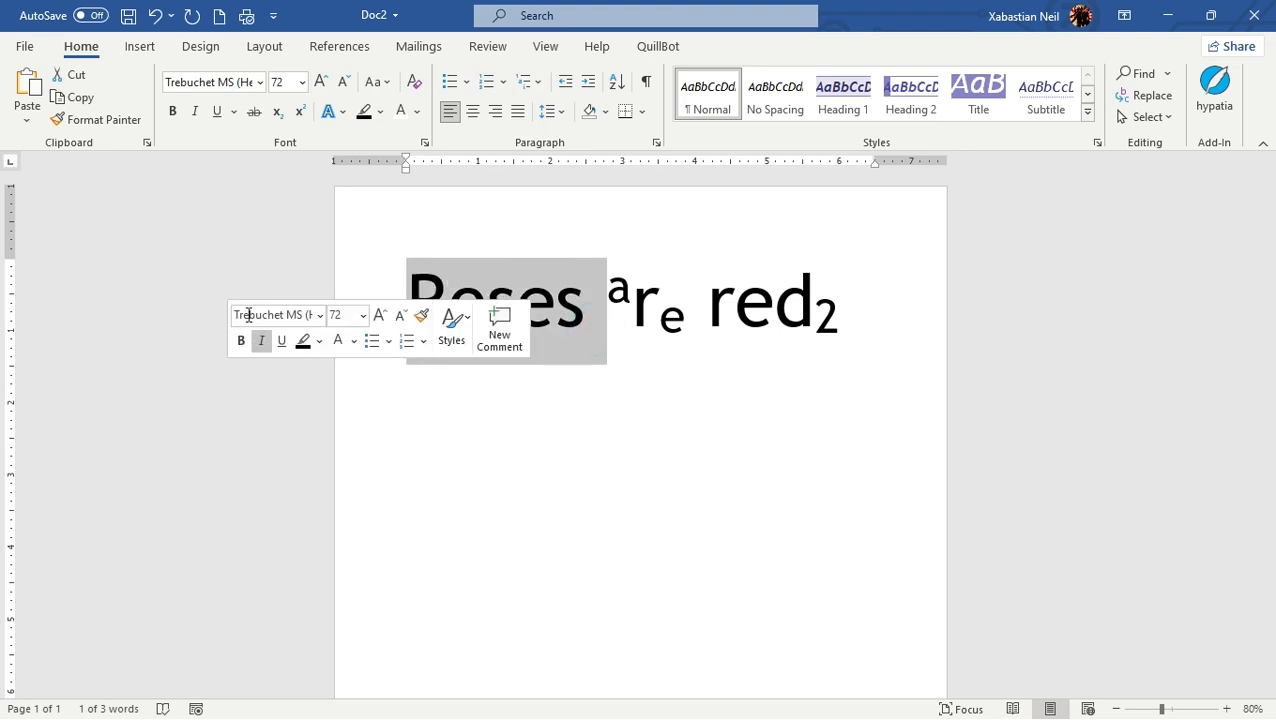
click(389, 91)
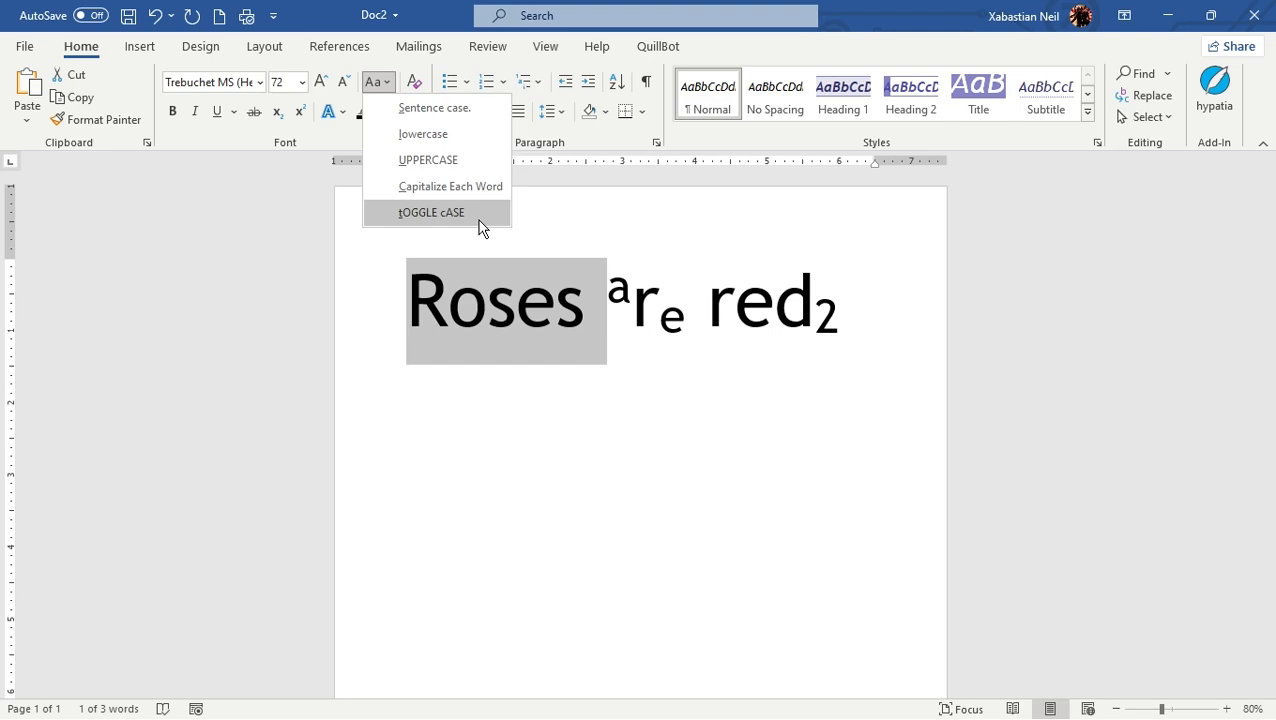
click(658, 367)
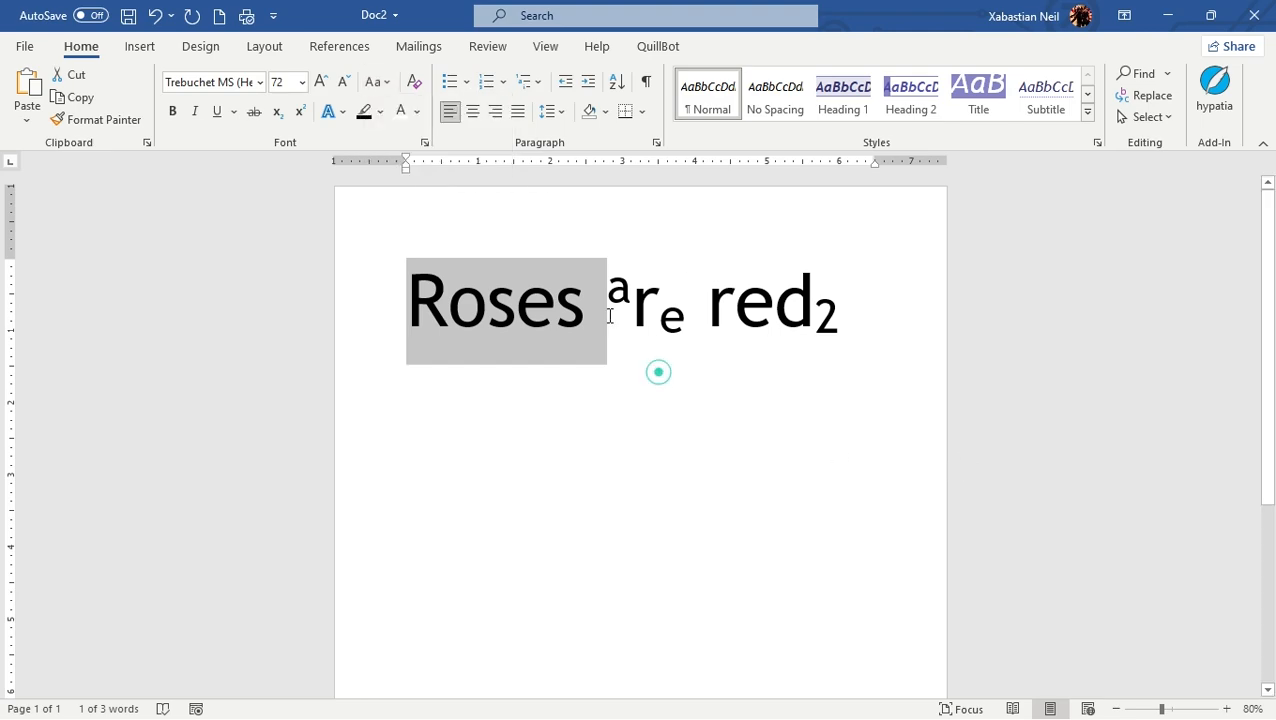
Step: Undo the superscript and subscript formatting on the letters of "are" and on the 2 after "red"
click(622, 310)
click(153, 17)
click(153, 17)
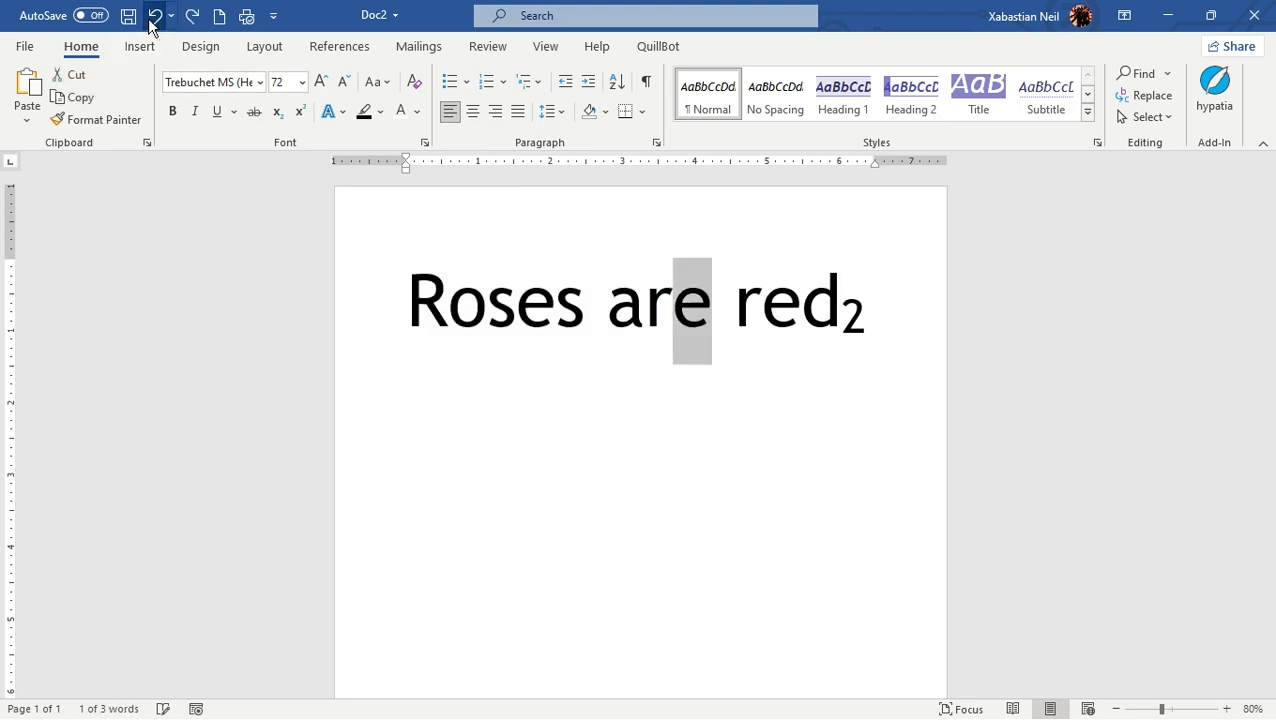
click(152, 17)
click(153, 17)
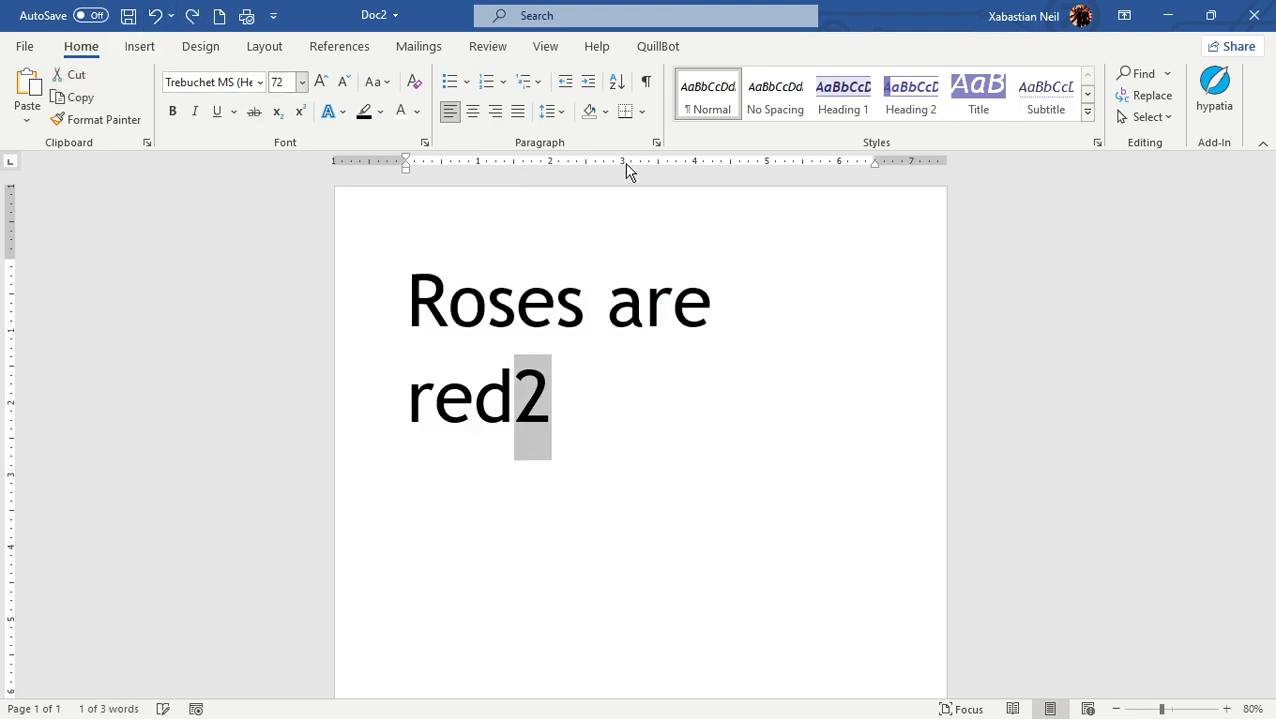
Step: Delete the 2 after "red" so the line reads "Roses are red"
click(600, 379)
key(BackSpace)
click(641, 521)
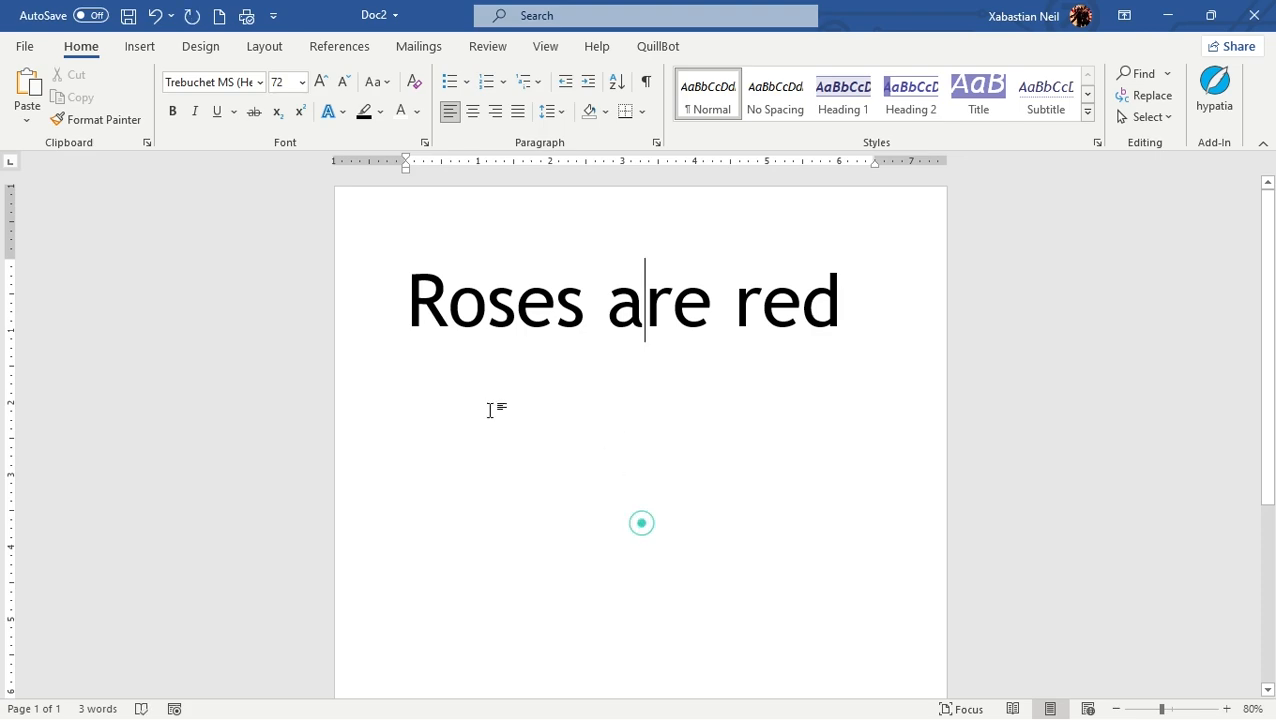
Step: Apply Sentence case to the whole line "Roses are red"
click(388, 277)
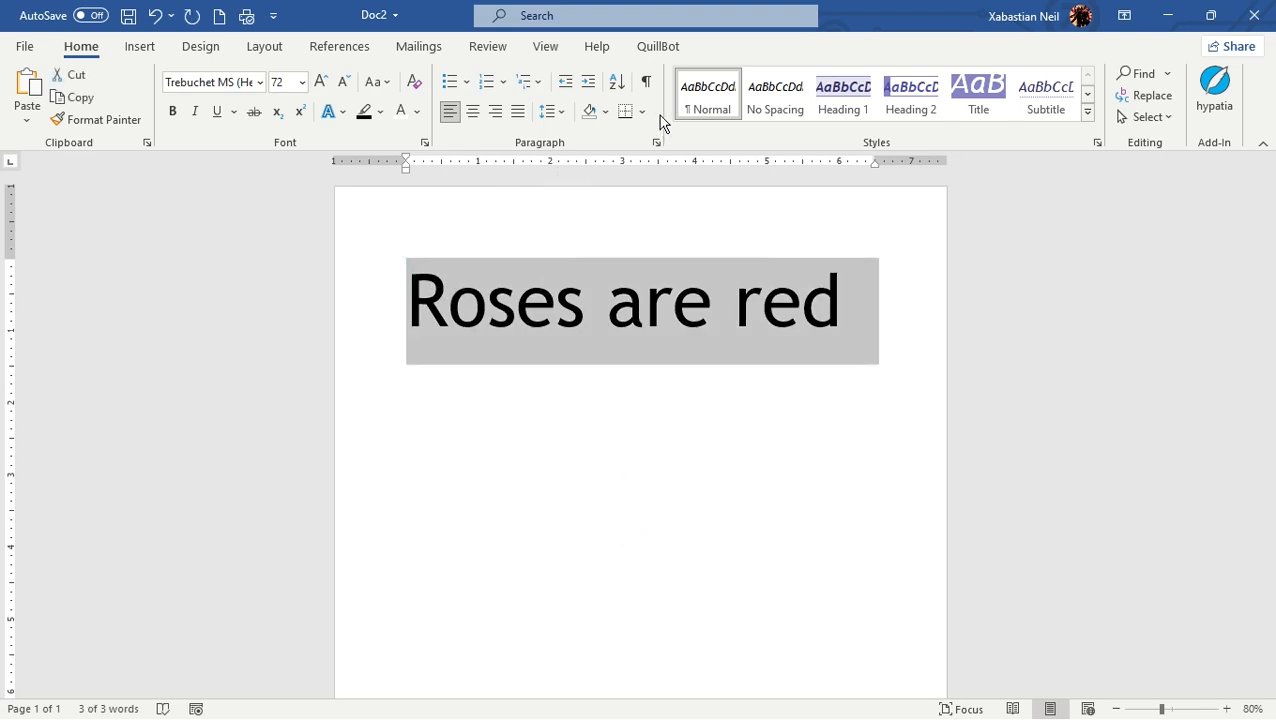
click(389, 84)
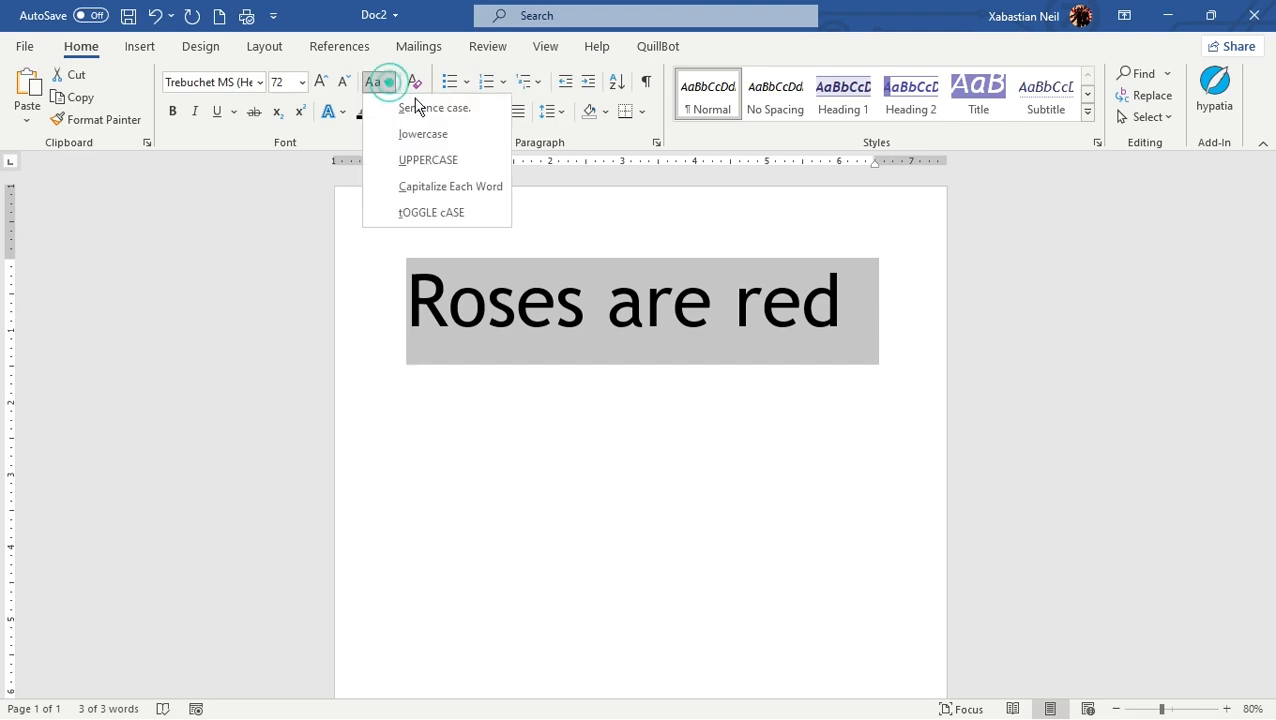
click(428, 106)
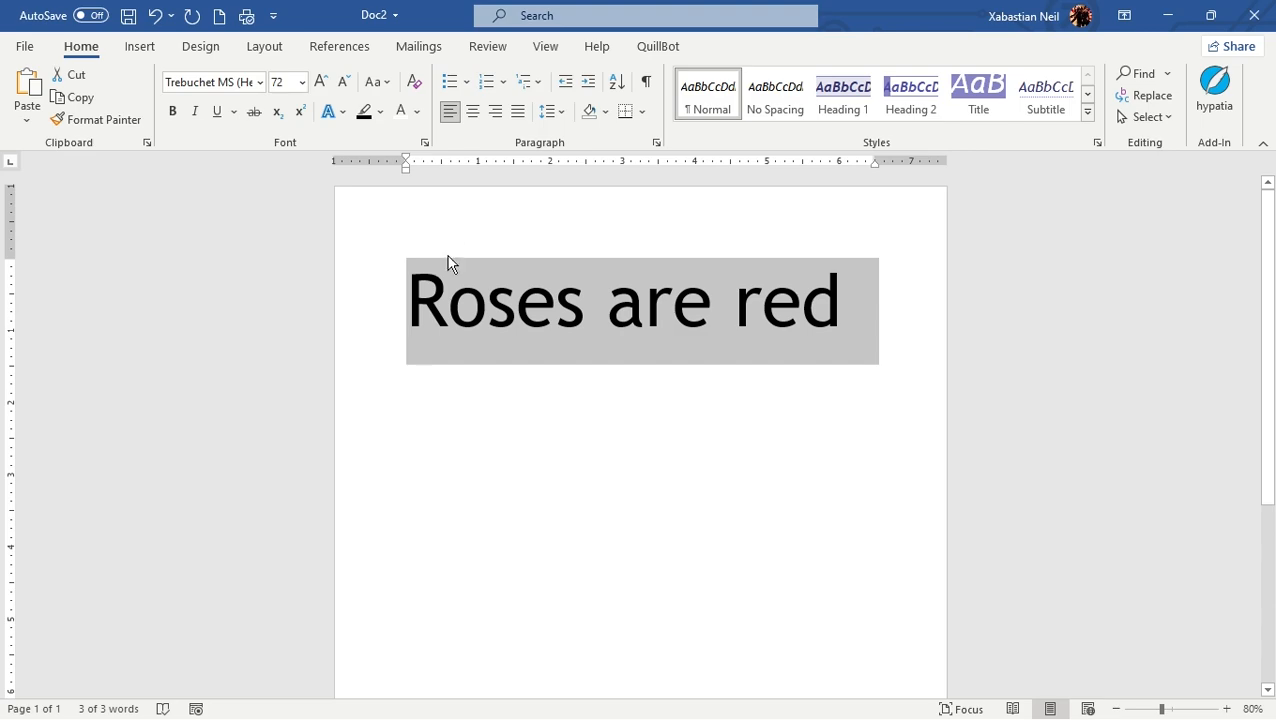
click(405, 298)
drag(405, 298, 872, 358)
click(445, 298)
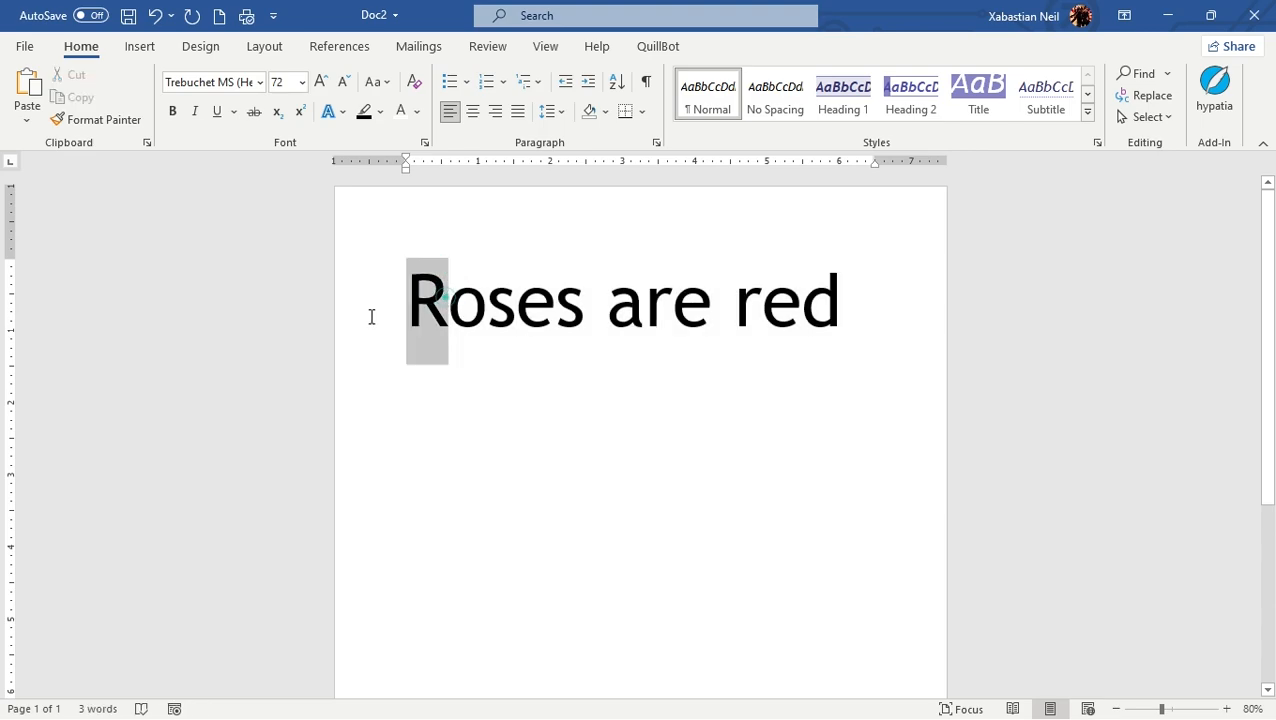
click(424, 476)
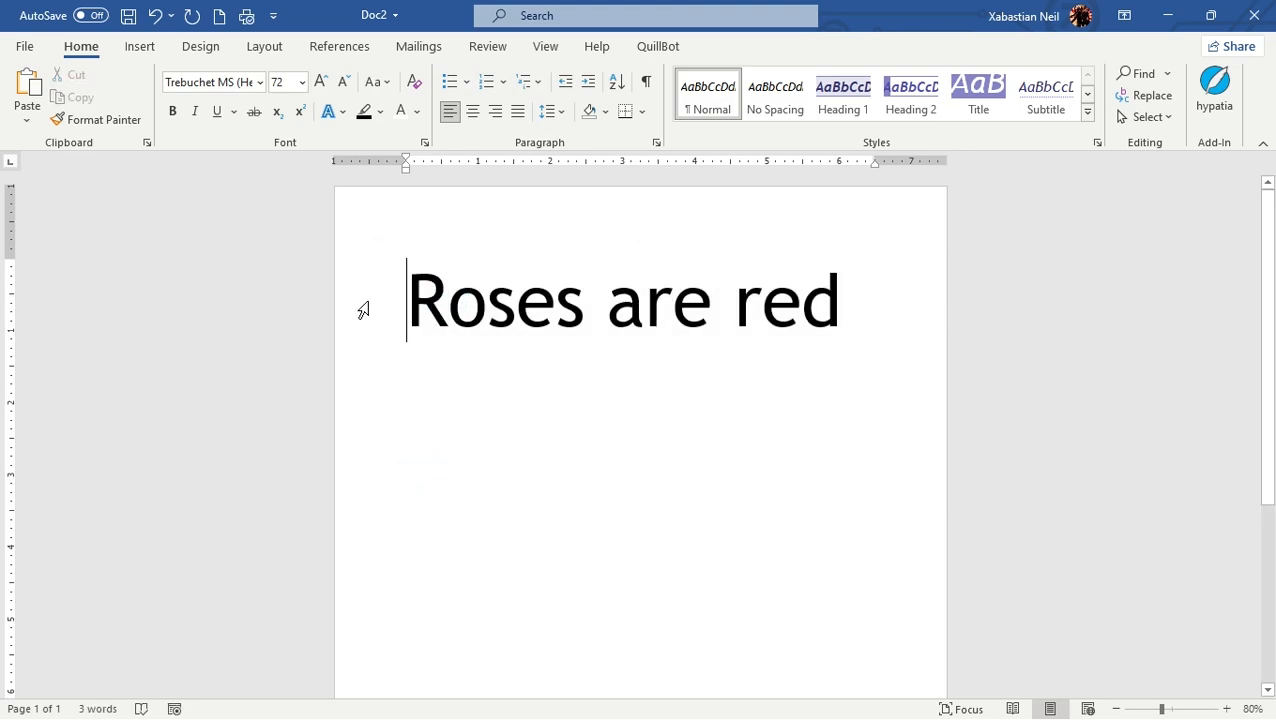
Step: Convert the whole line to UPPERCASE, followed by lowercase
click(328, 305)
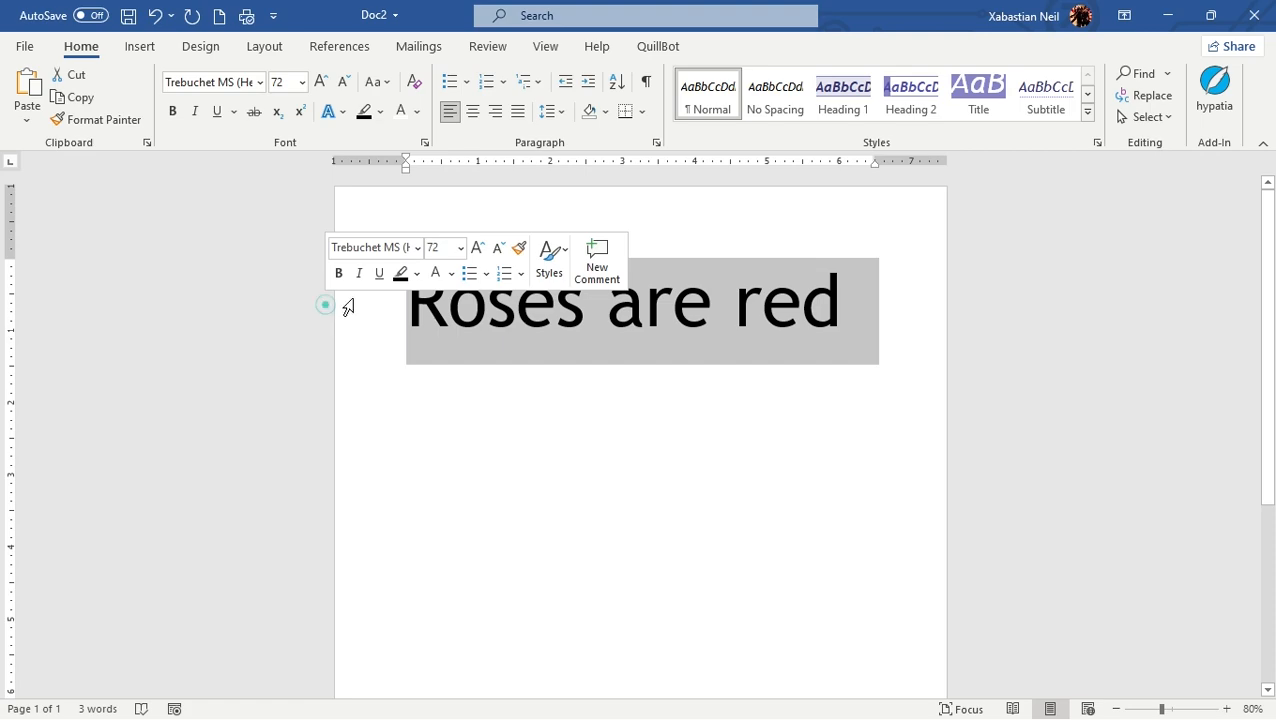
click(380, 82)
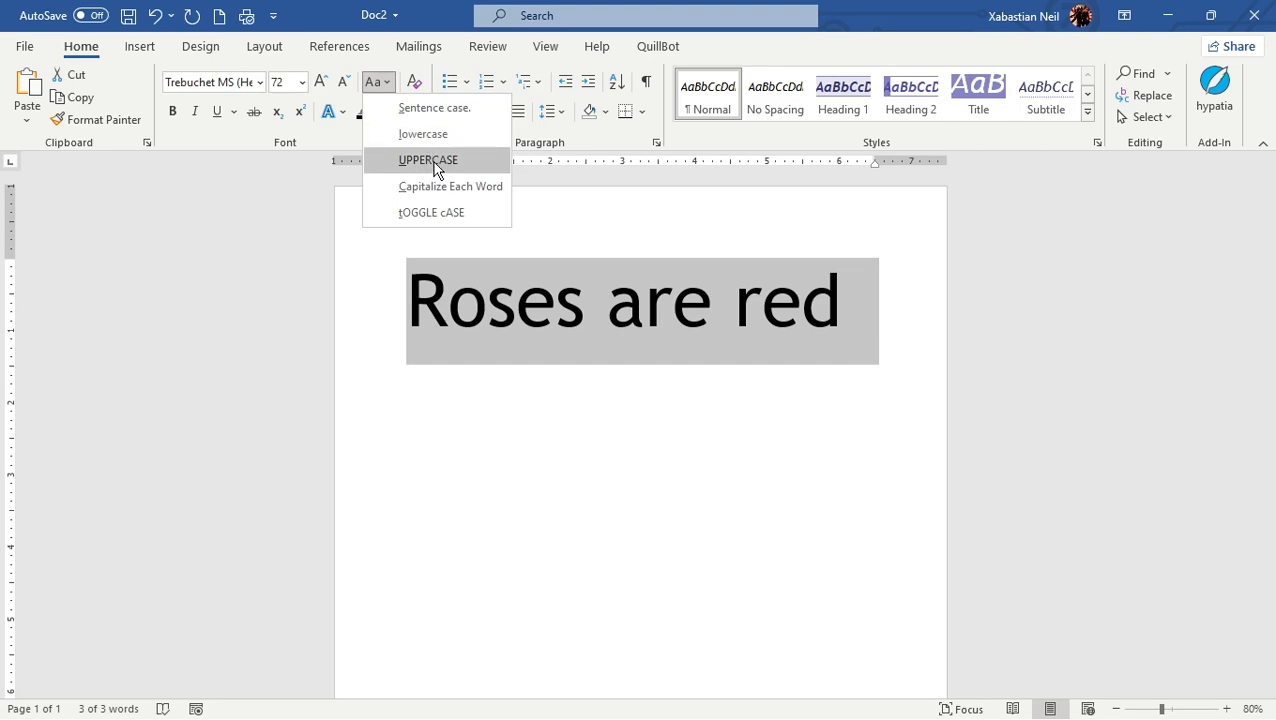
click(436, 162)
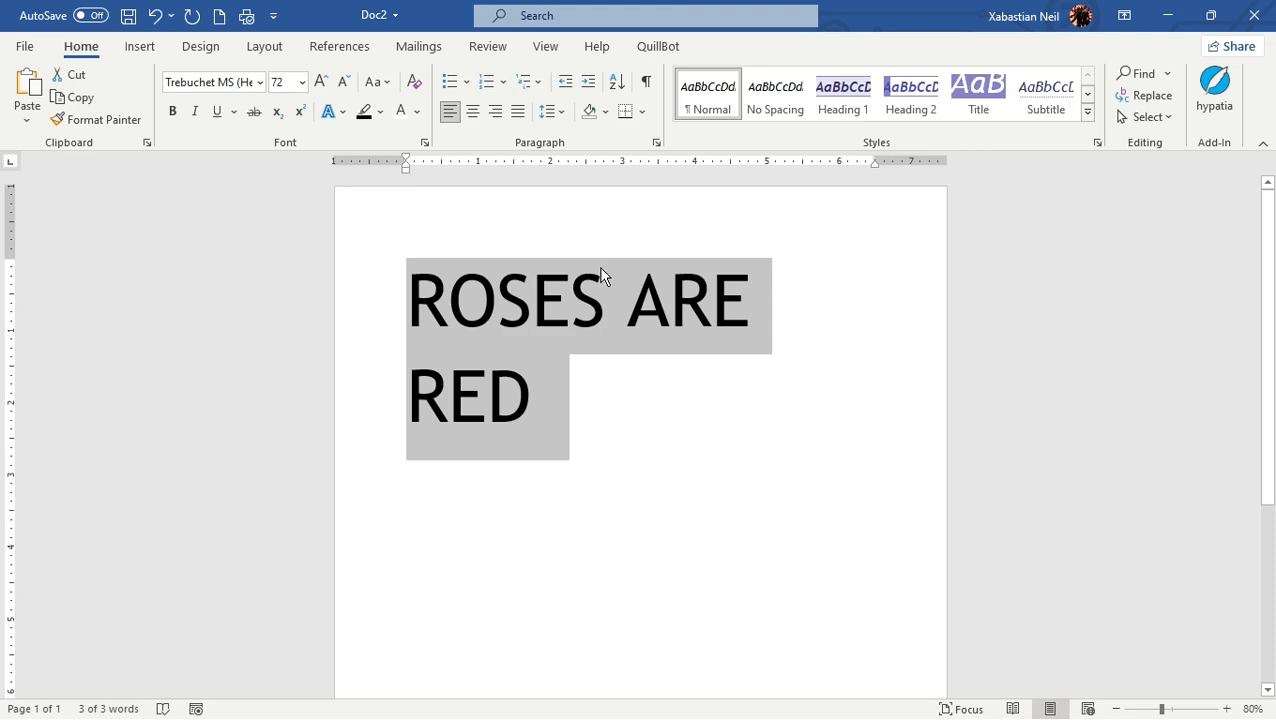
click(386, 83)
click(433, 136)
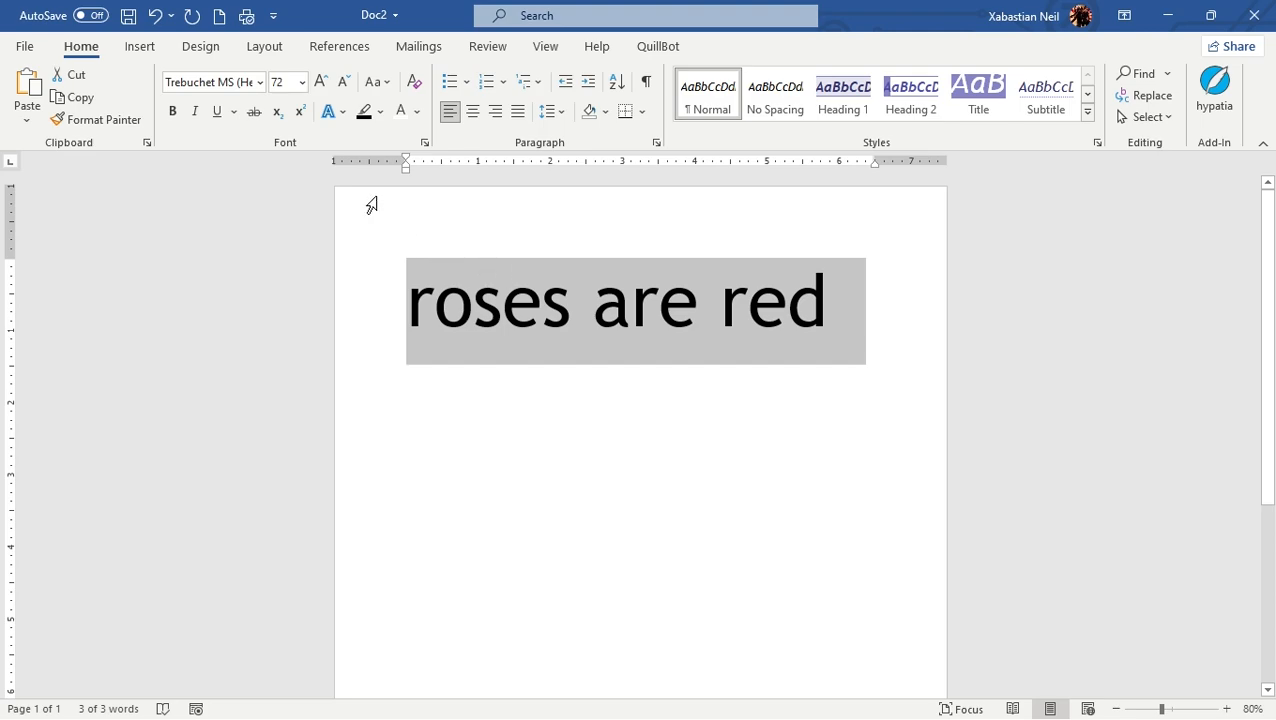
Step: Apply the Capitalize Each Word case option to the whole line
click(378, 84)
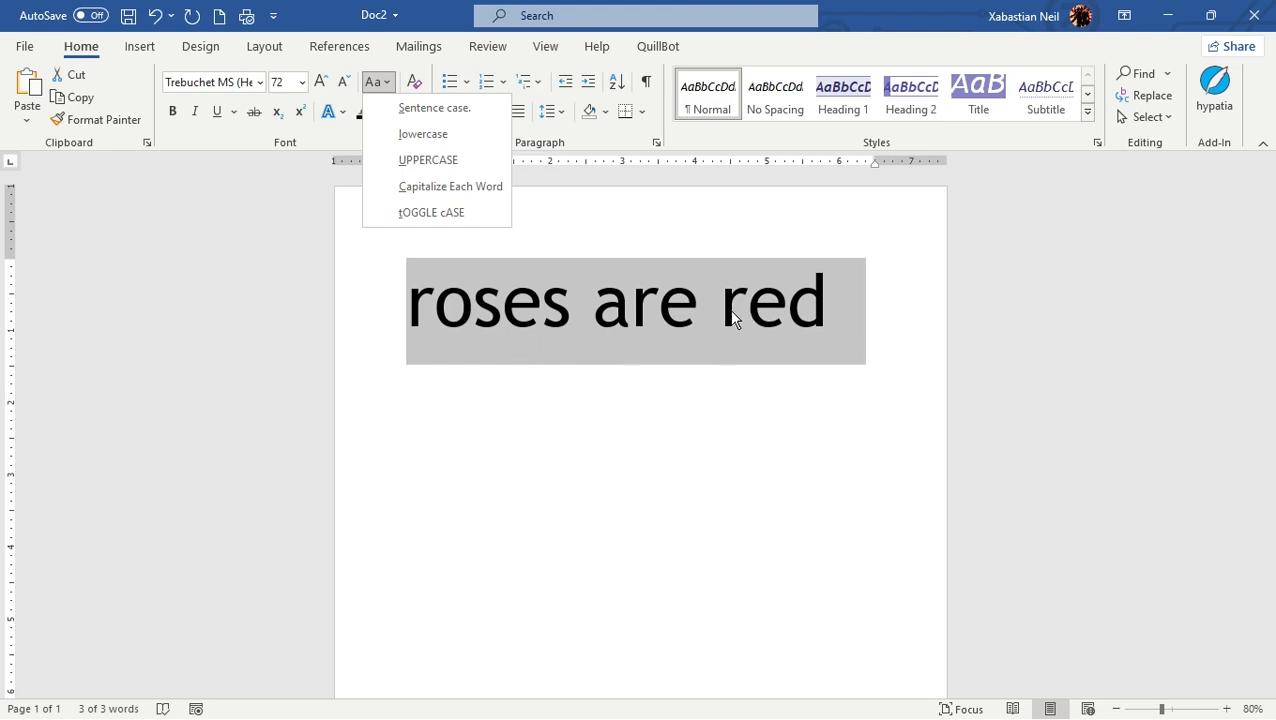
click(481, 199)
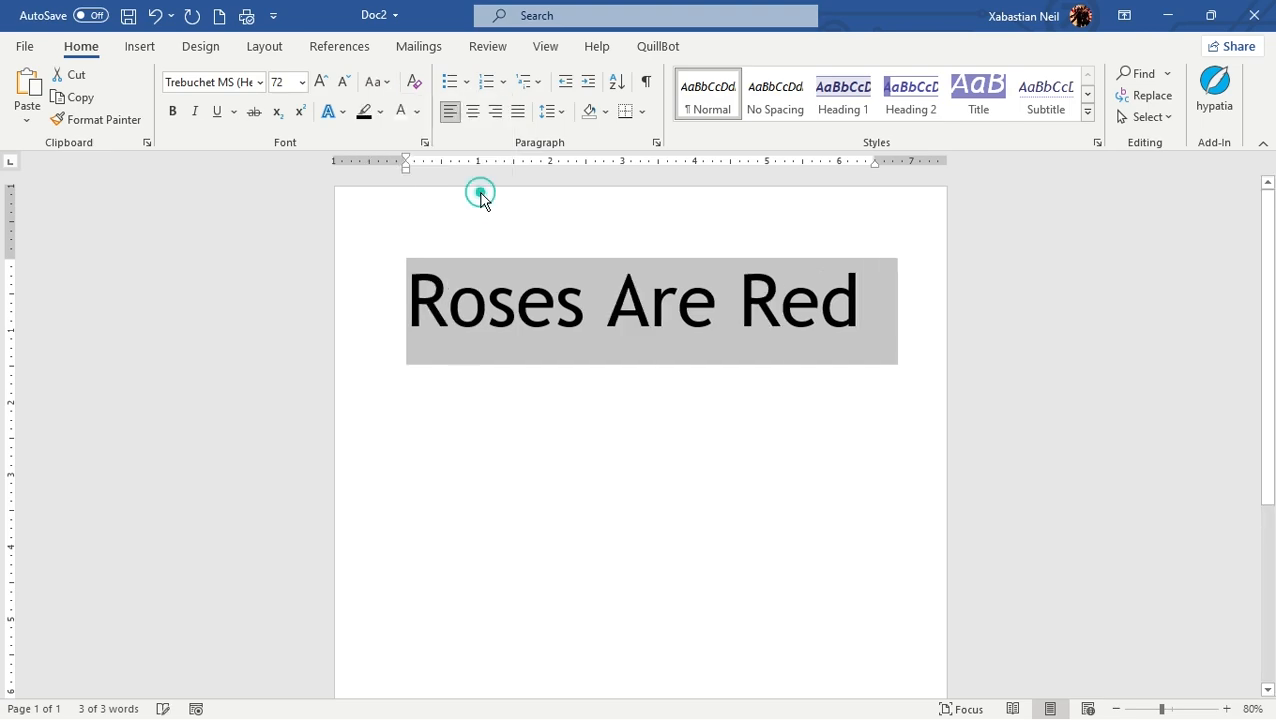
click(418, 295)
click(634, 308)
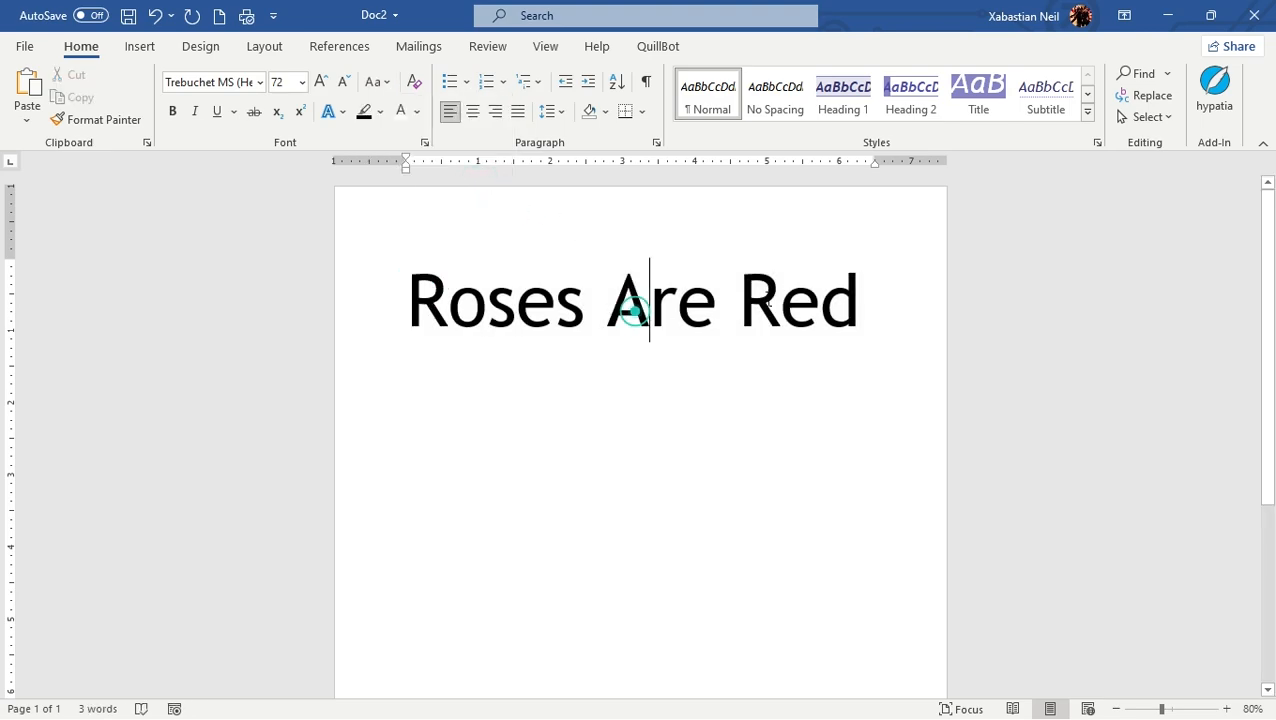
click(766, 300)
Step: Apply the tOGGLE cASE option to the whole line to invert its capitalization
click(362, 303)
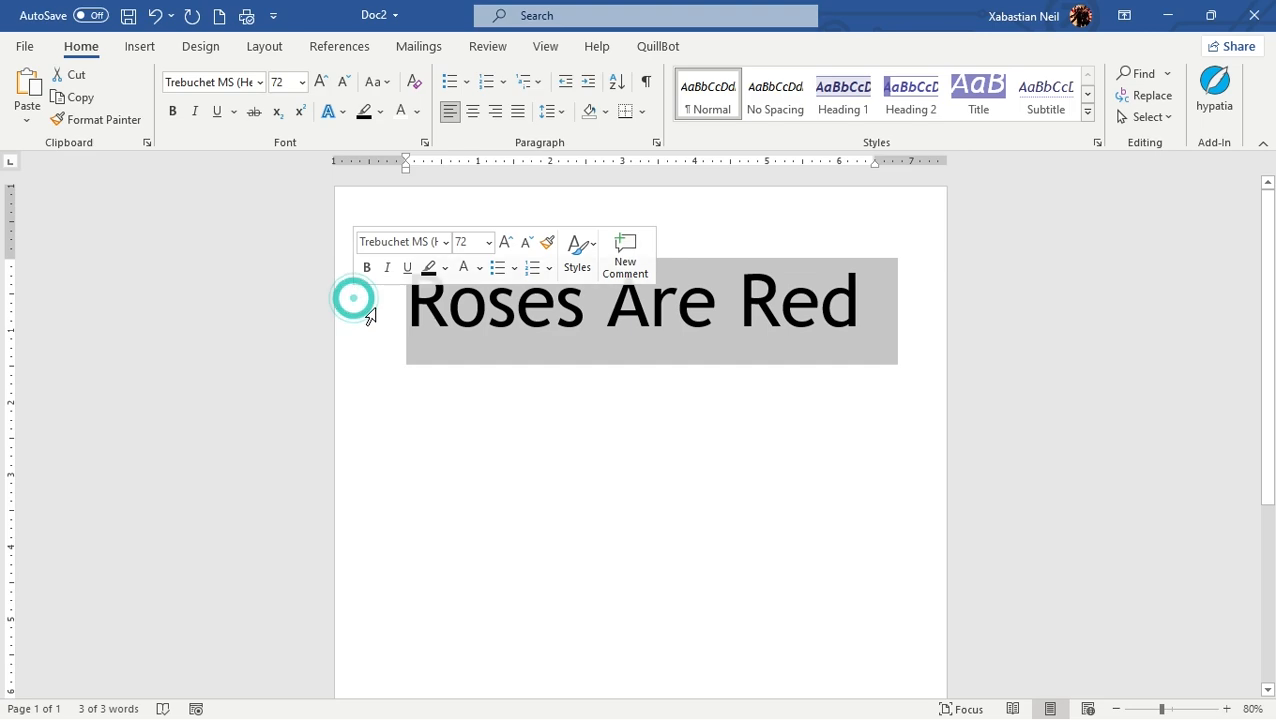
click(384, 88)
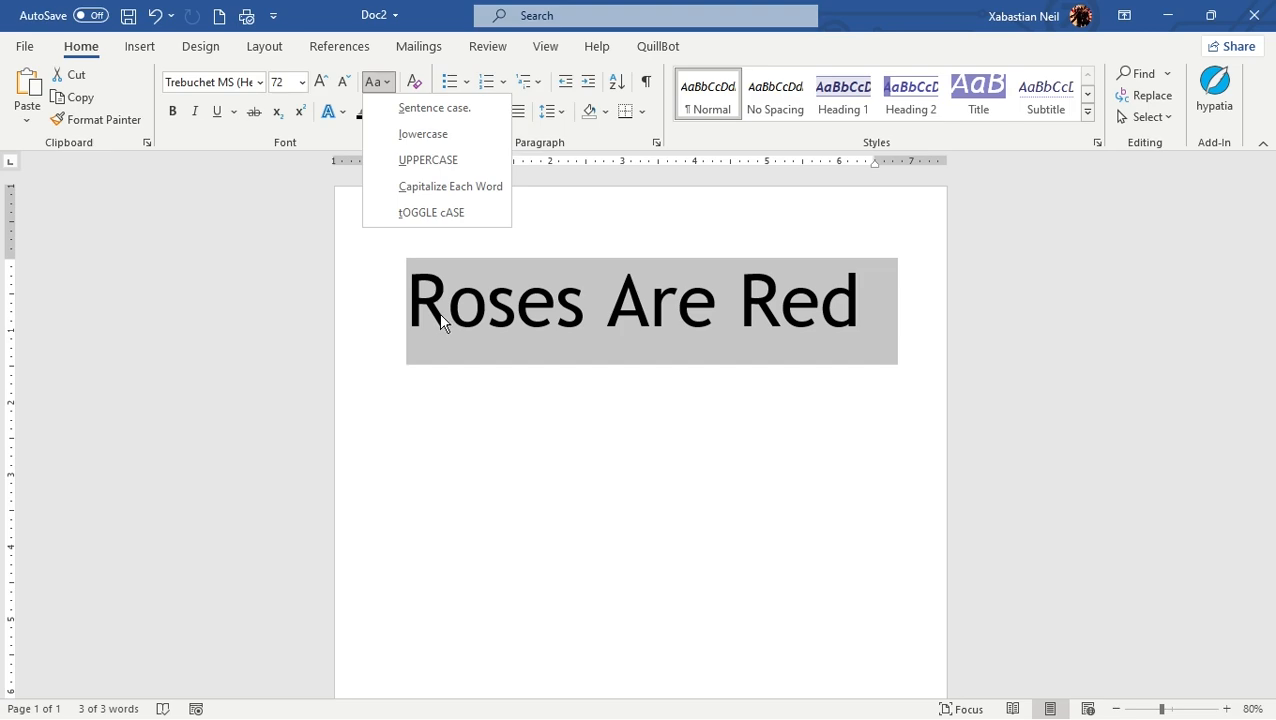
click(480, 216)
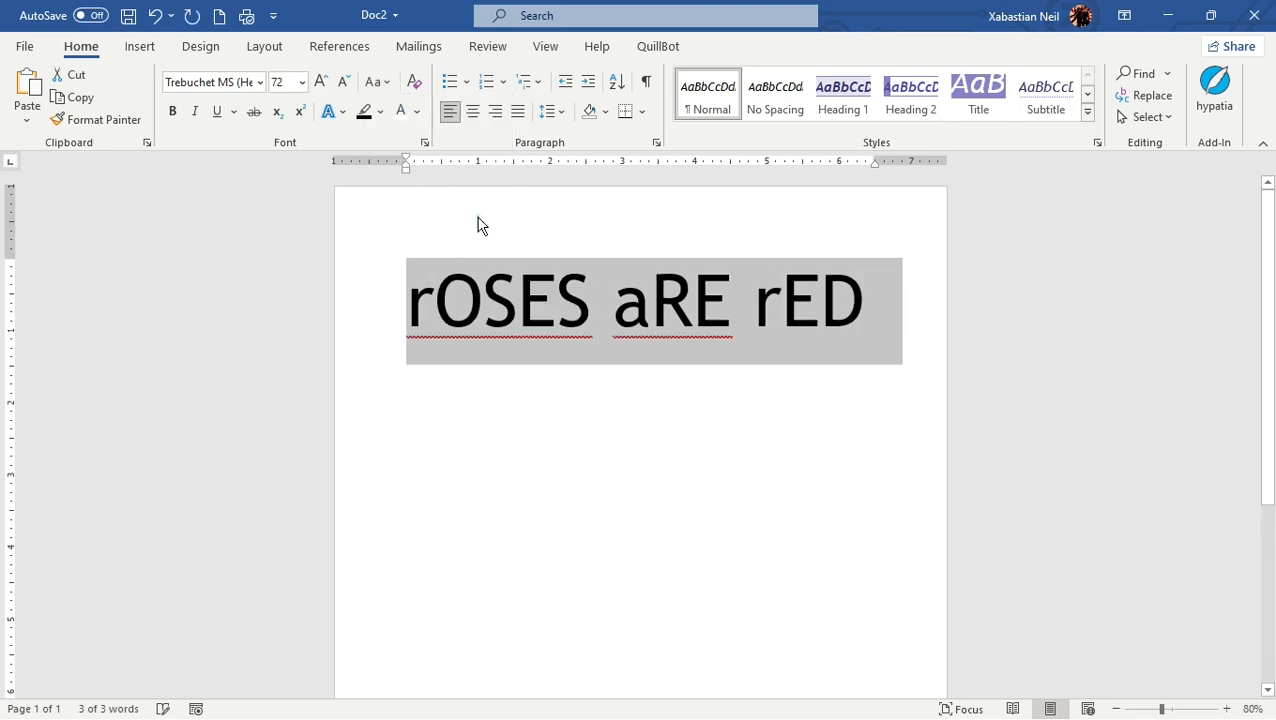
click(492, 296)
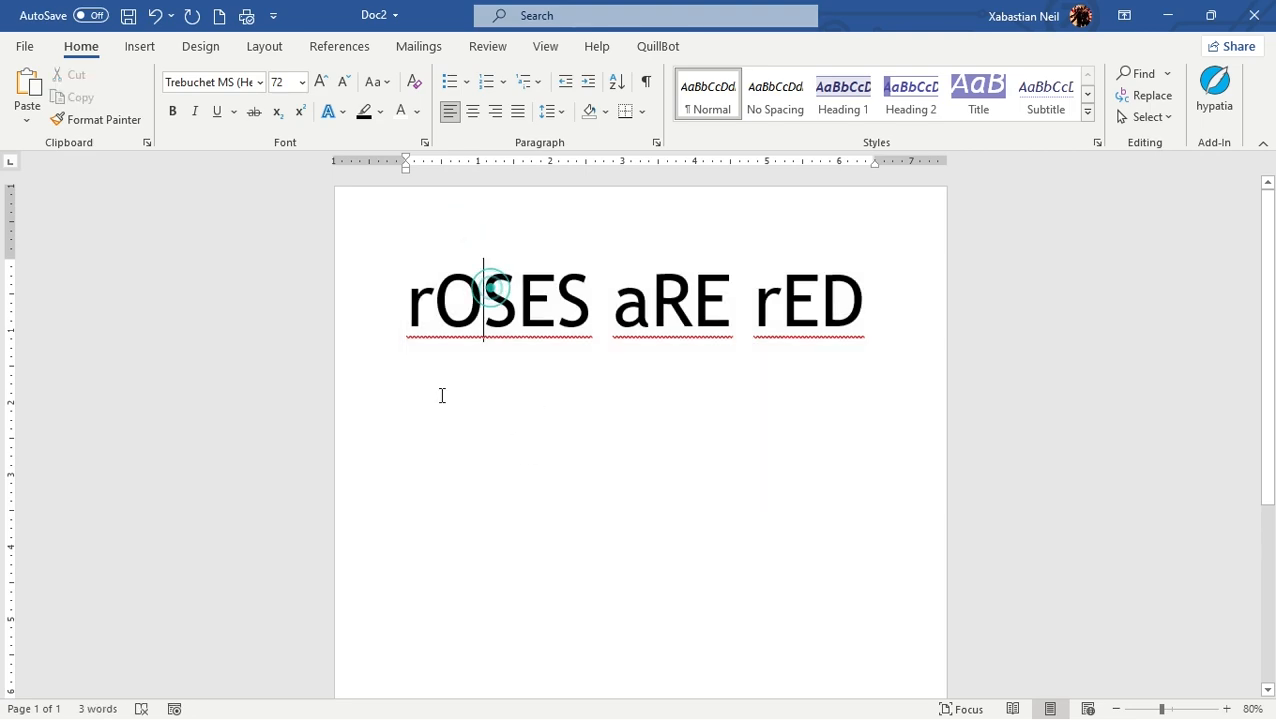
Step: Change the whole line back to Sentence case
click(394, 296)
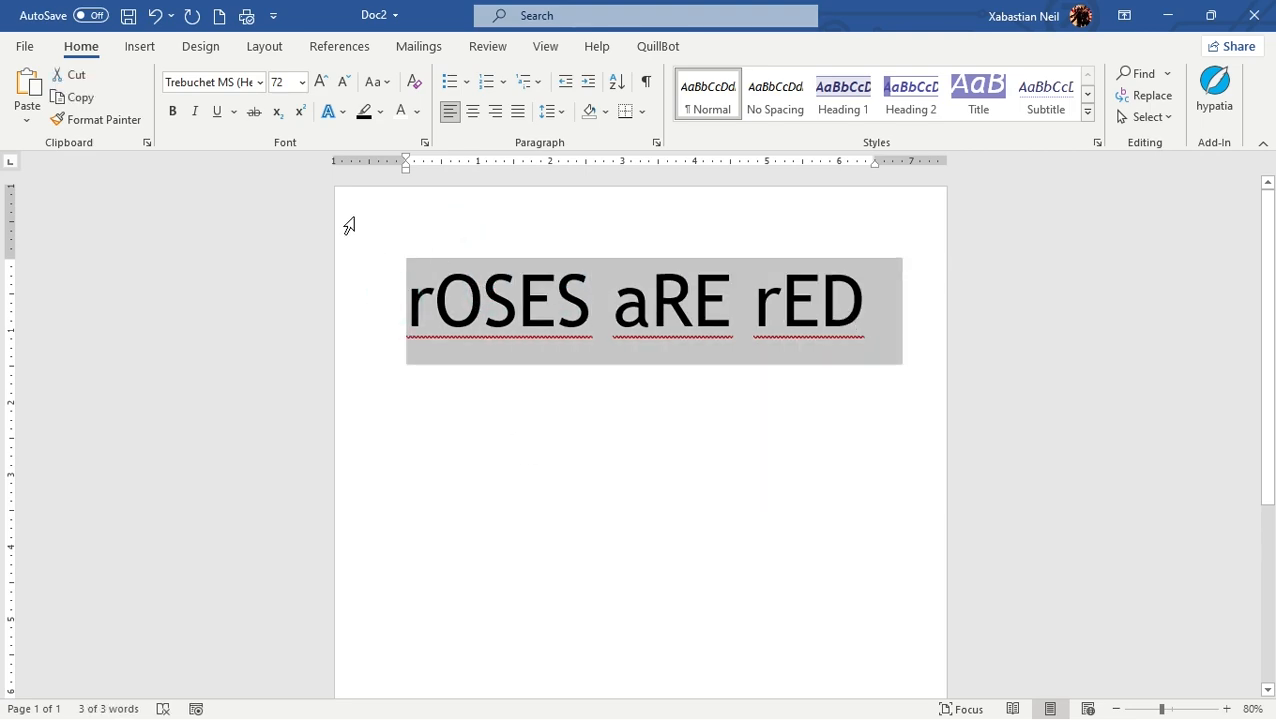
click(378, 82)
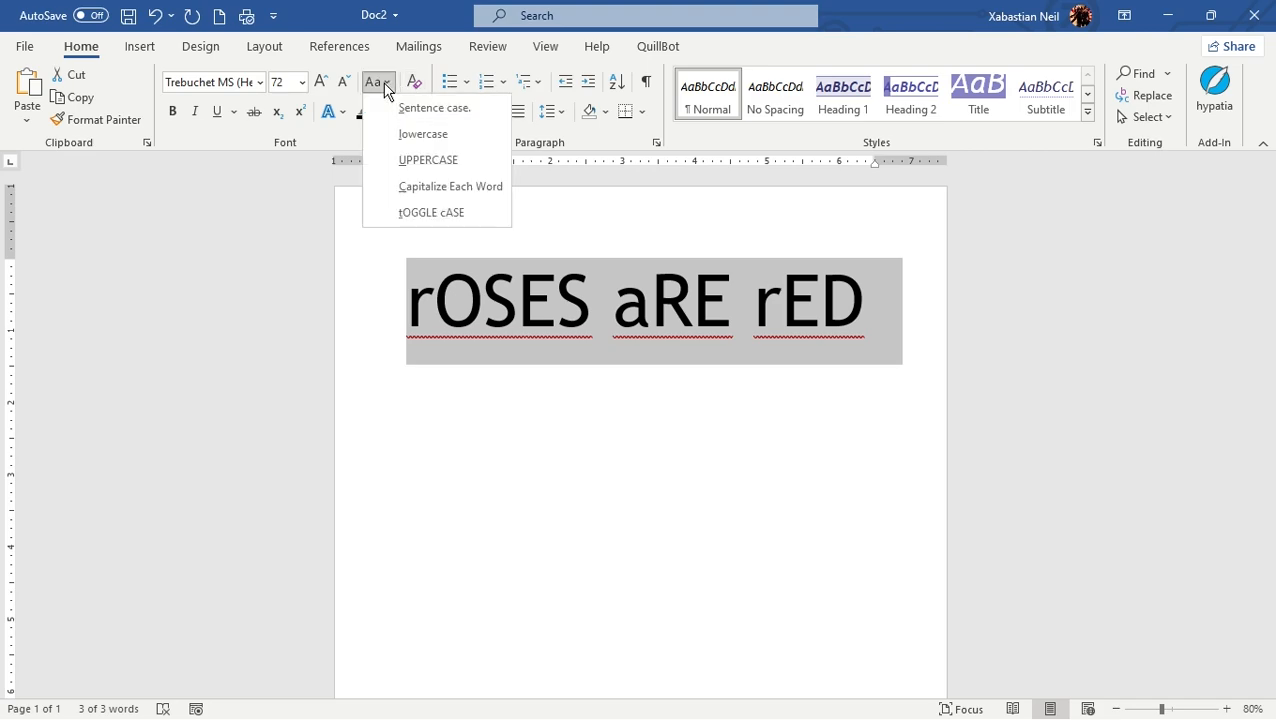
click(416, 104)
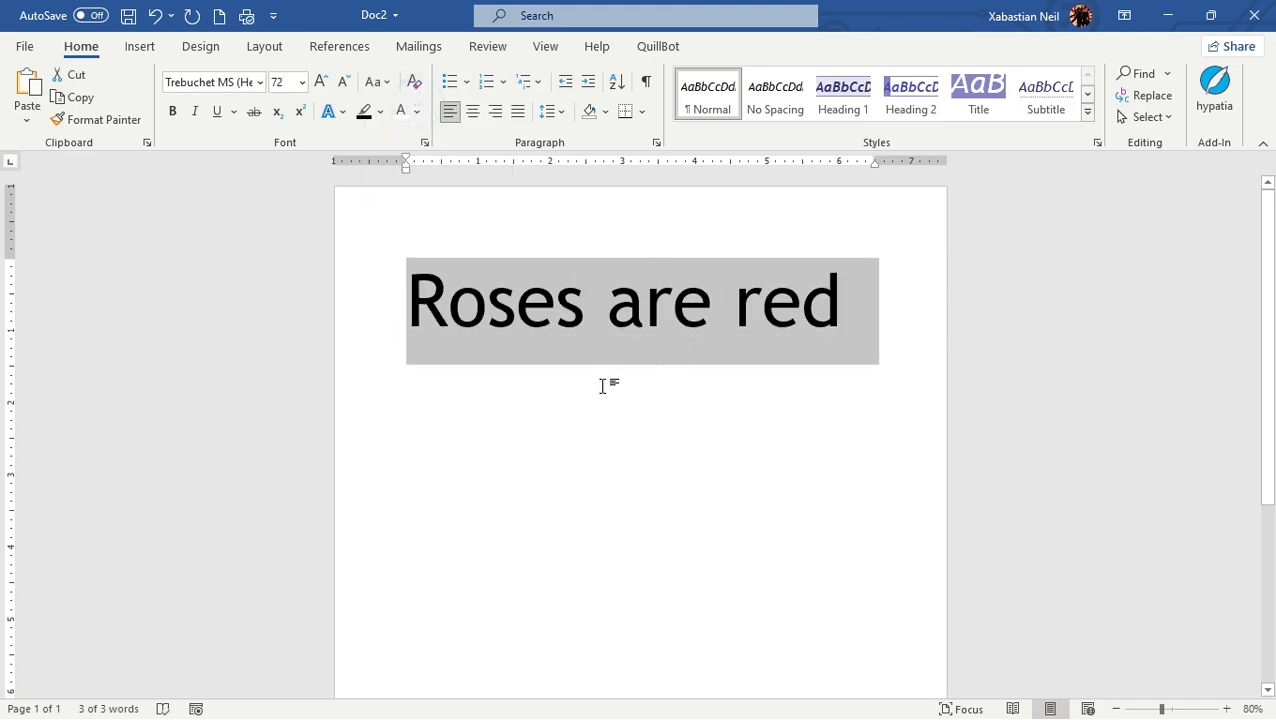
key(F2)
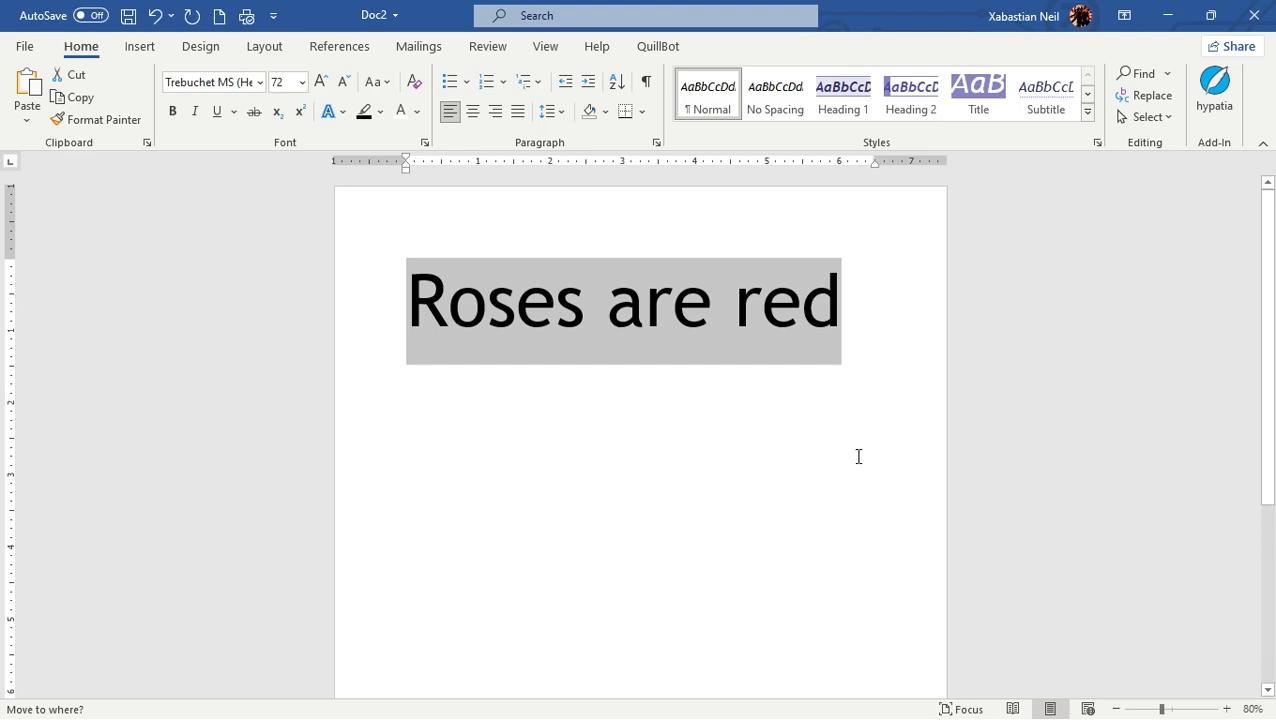
click(884, 353)
click(857, 319)
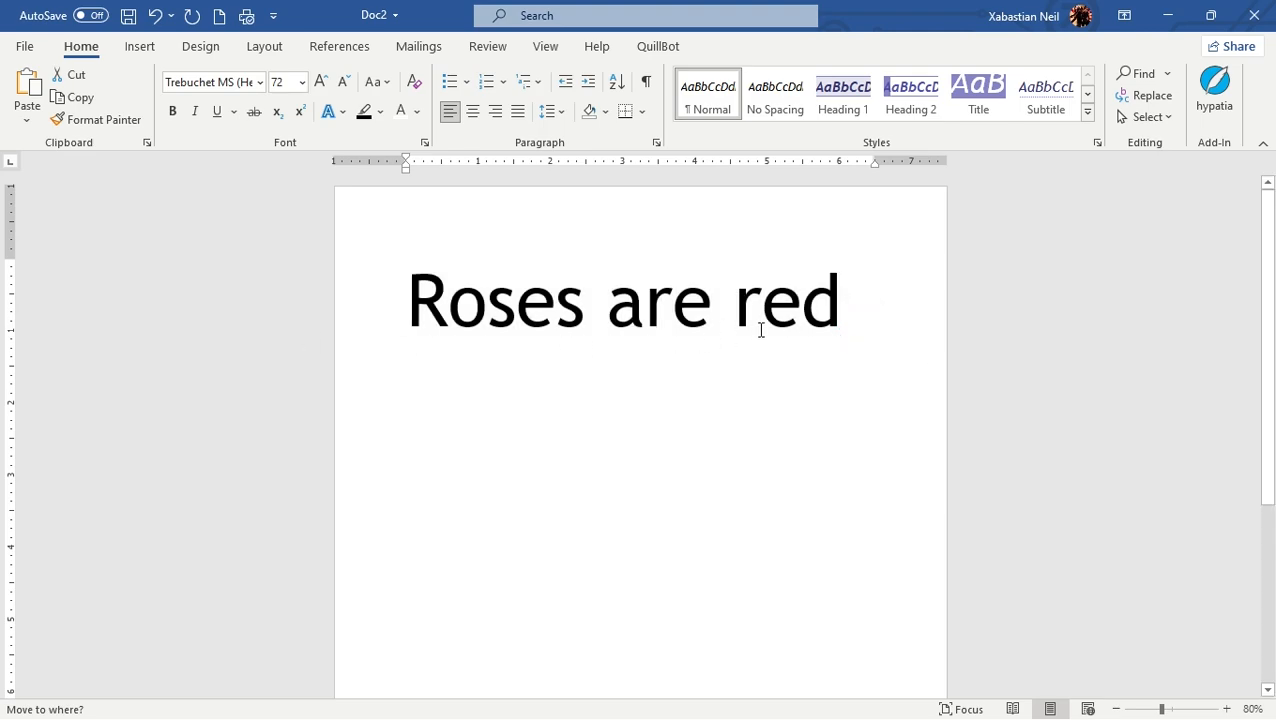
click(865, 304)
click(846, 290)
click(389, 316)
click(409, 316)
click(746, 265)
Step: Select the entire text and try the No Spacing and Normal styles on it, finishing with No Spacing
key(ctrl+a)
click(770, 102)
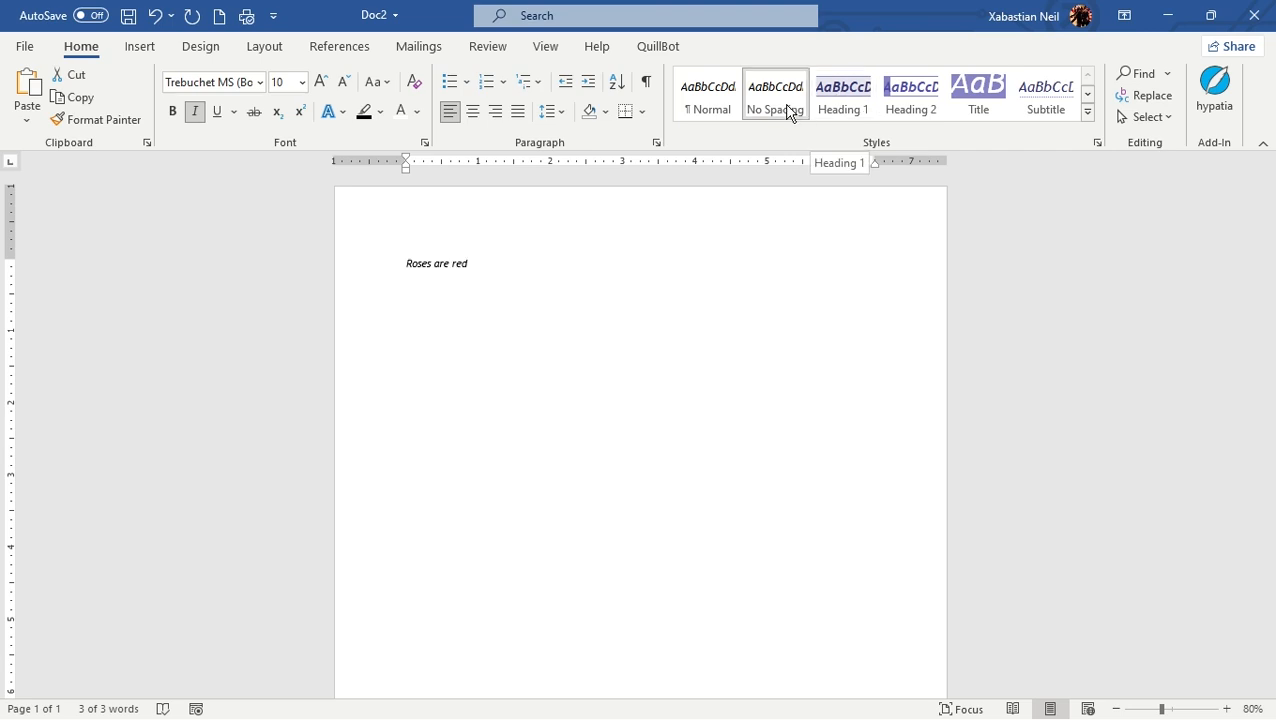
click(710, 96)
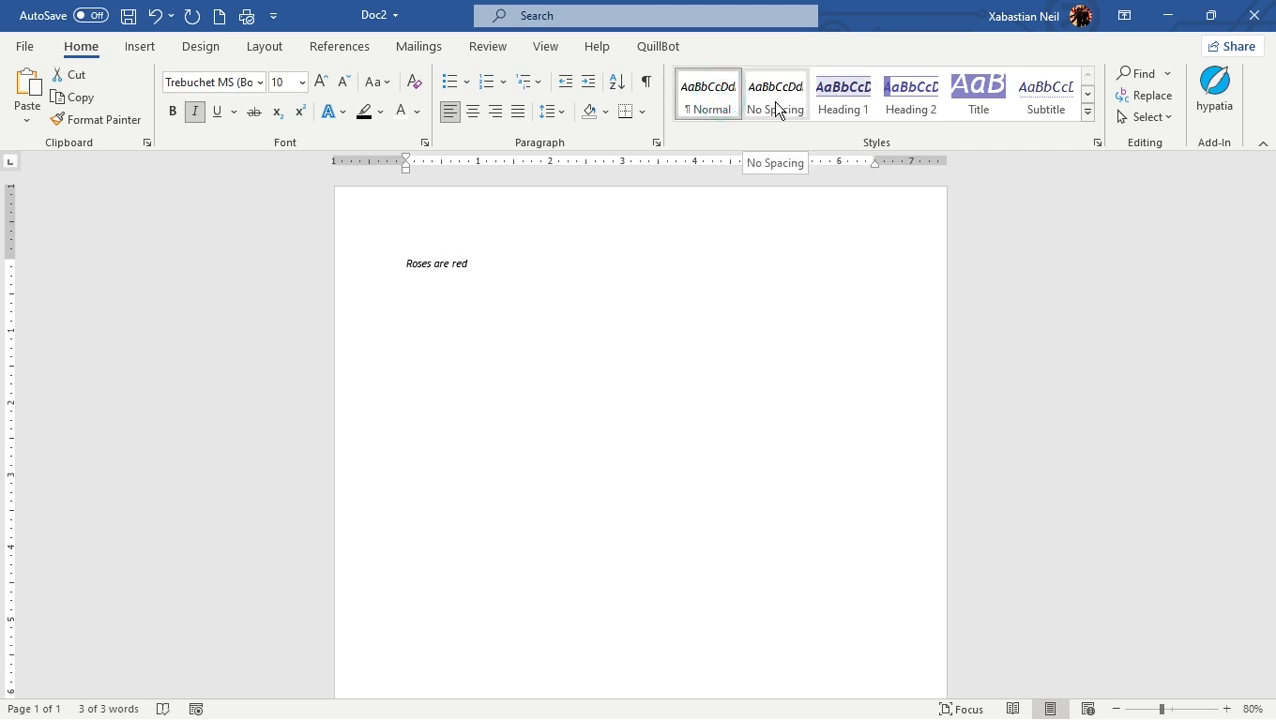
click(774, 101)
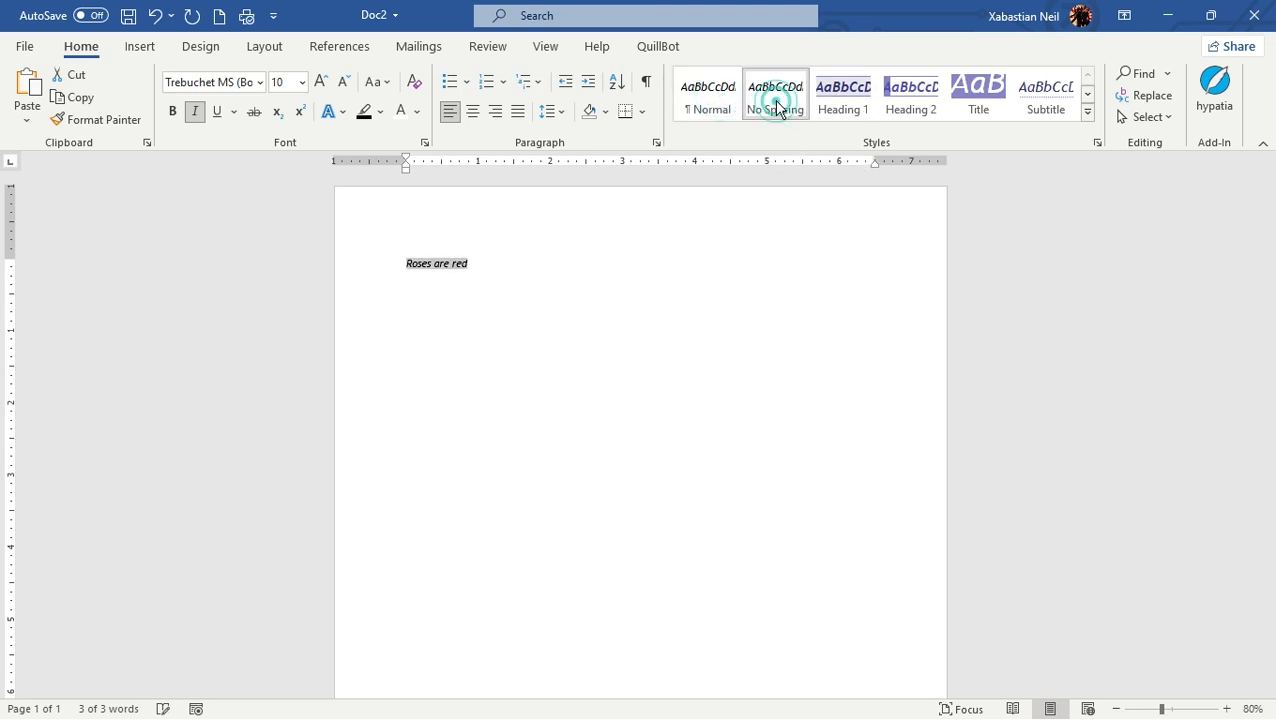
Step: Try the Heading 1 and Title styles on the line and leave it in the Subtitle style
click(843, 112)
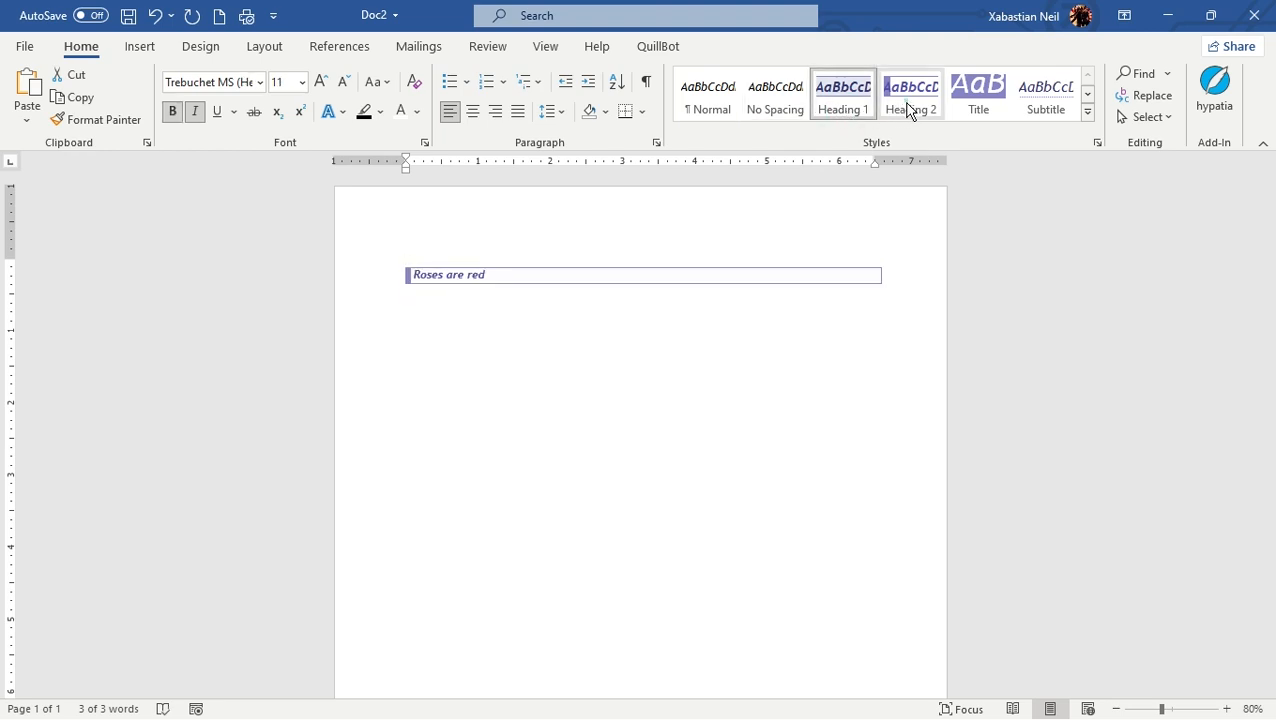
click(975, 105)
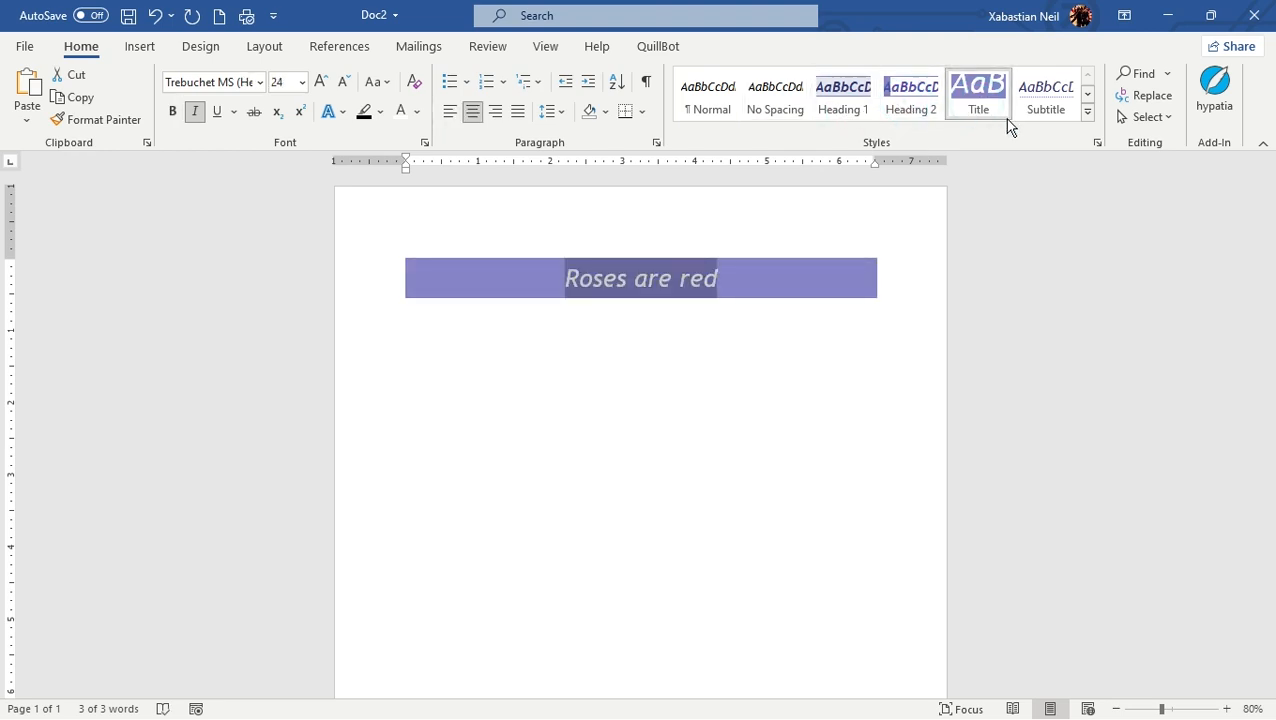
click(1044, 112)
Step: Apply the Subtle Emphasis style to the line and replace it with the Emphasis style
click(1088, 96)
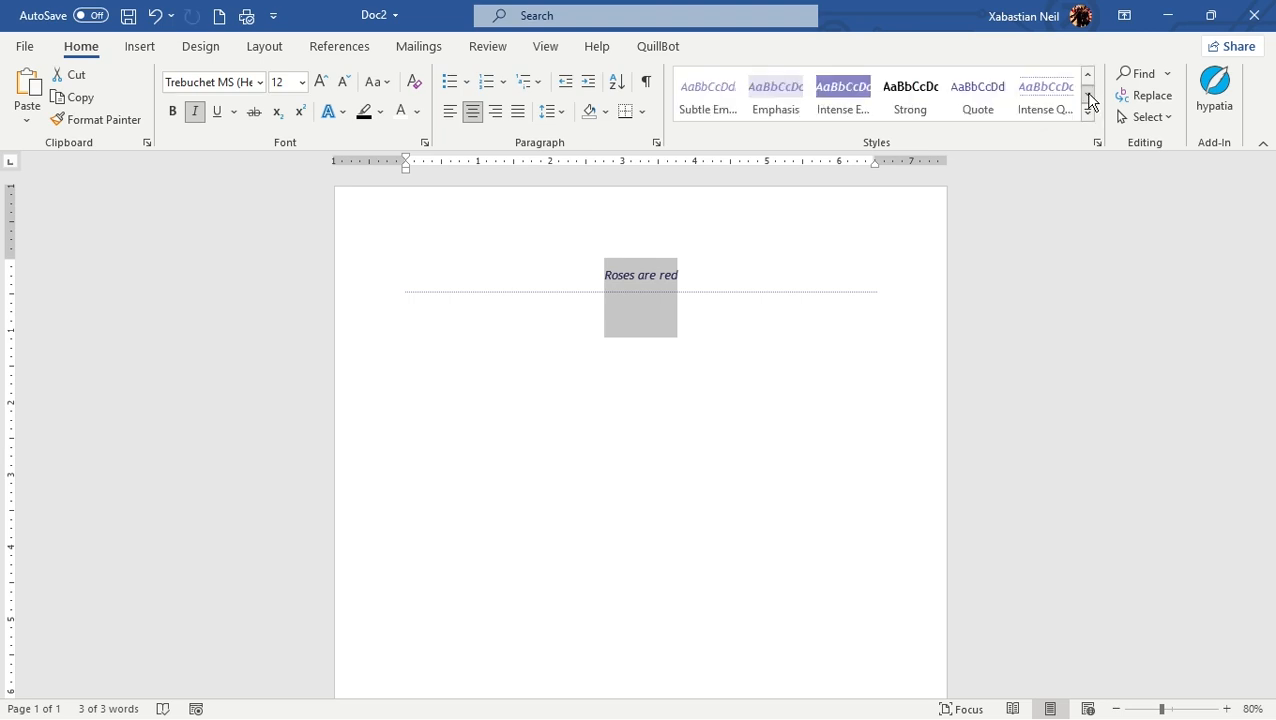
click(735, 100)
click(775, 95)
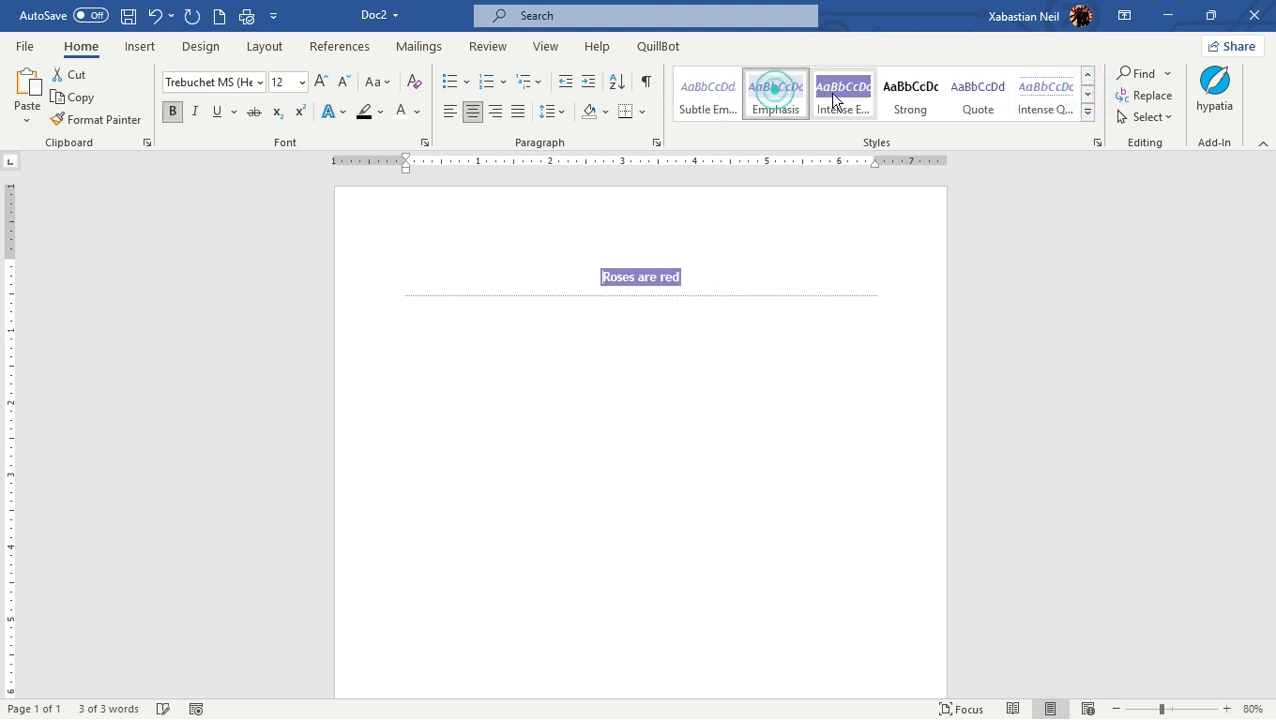
Step: Try the Intense Emphasis and Strong styles on the line and give it the Intense Quote style
click(833, 95)
click(912, 100)
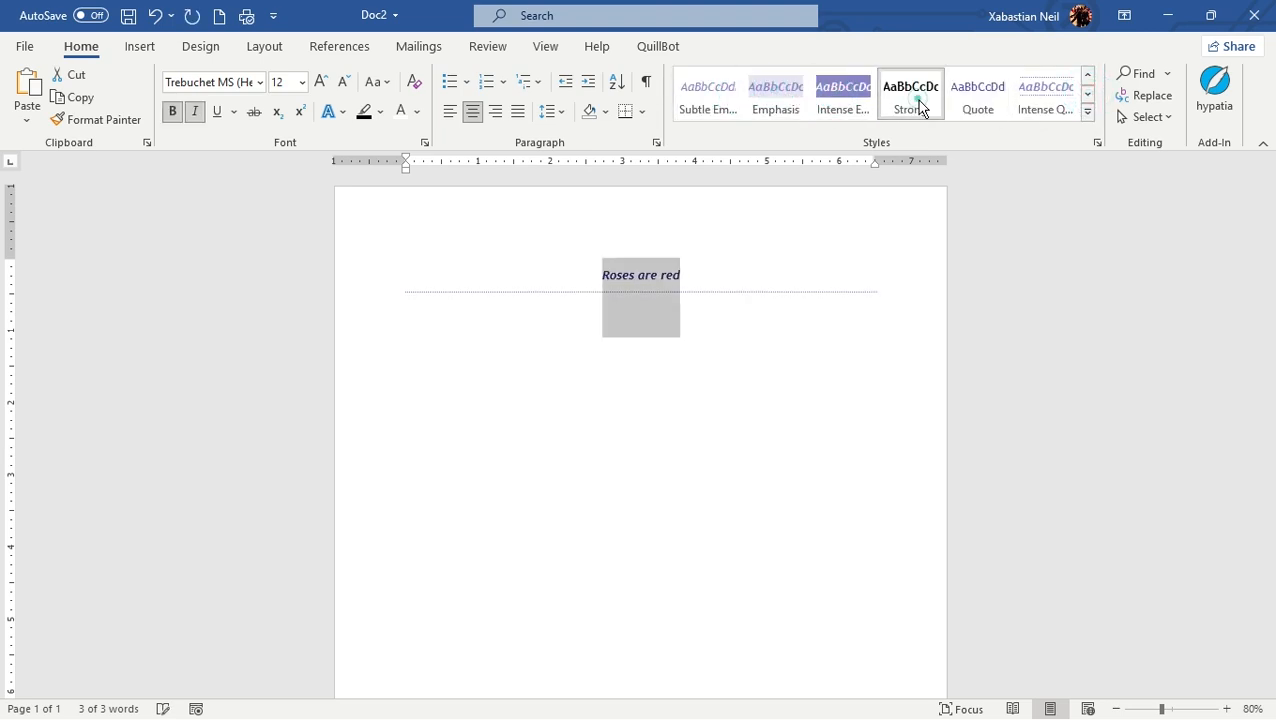
click(1057, 115)
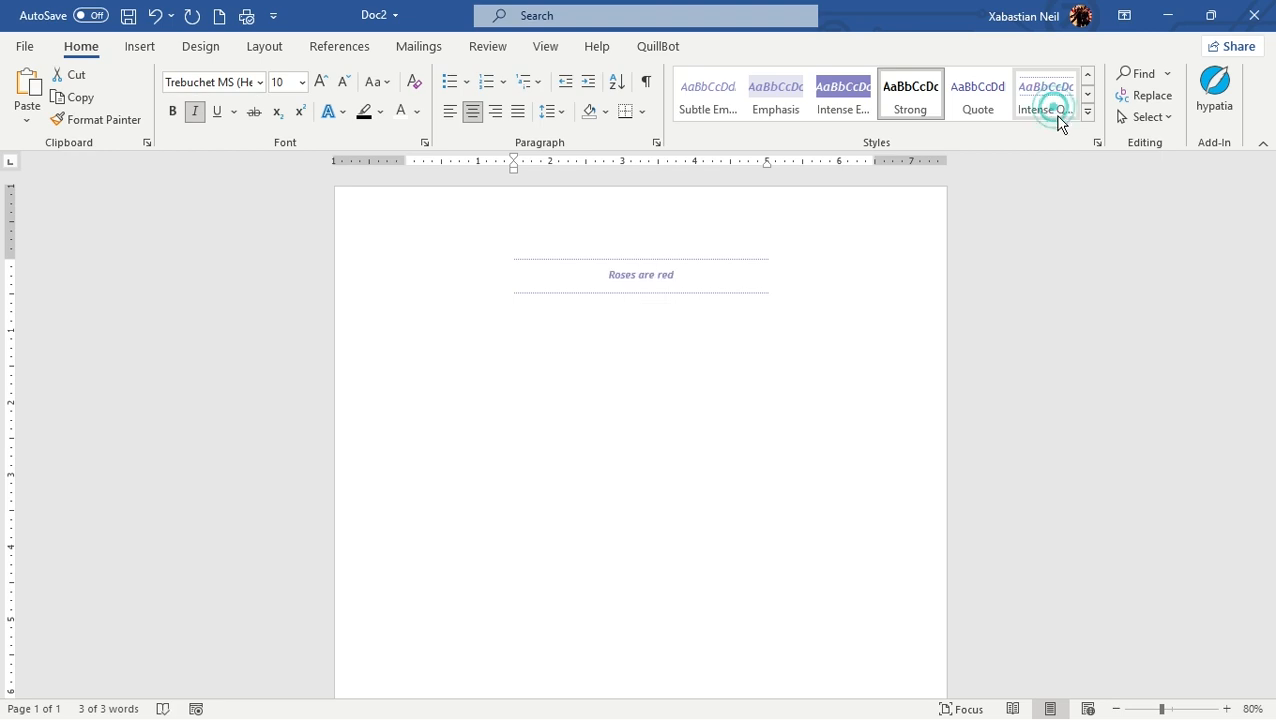
Step: Change the document's theme colors from violet to a green color set
click(547, 49)
click(203, 47)
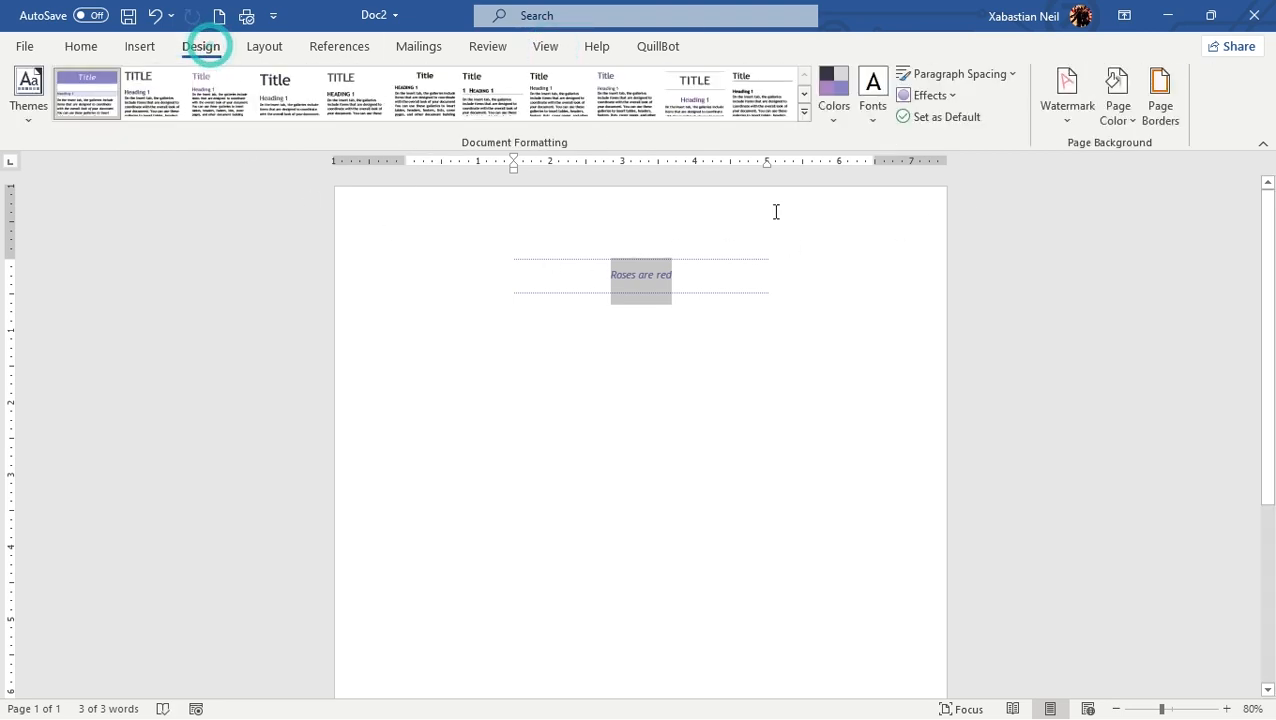
click(833, 100)
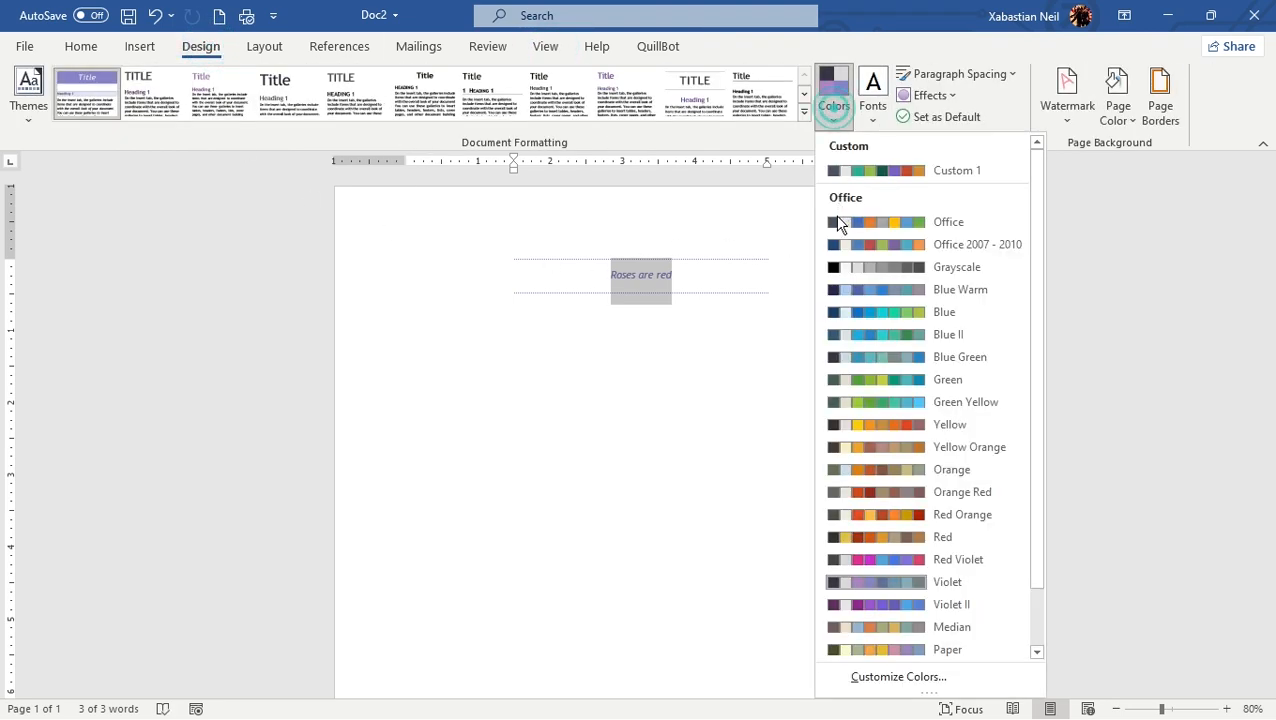
click(845, 384)
click(883, 307)
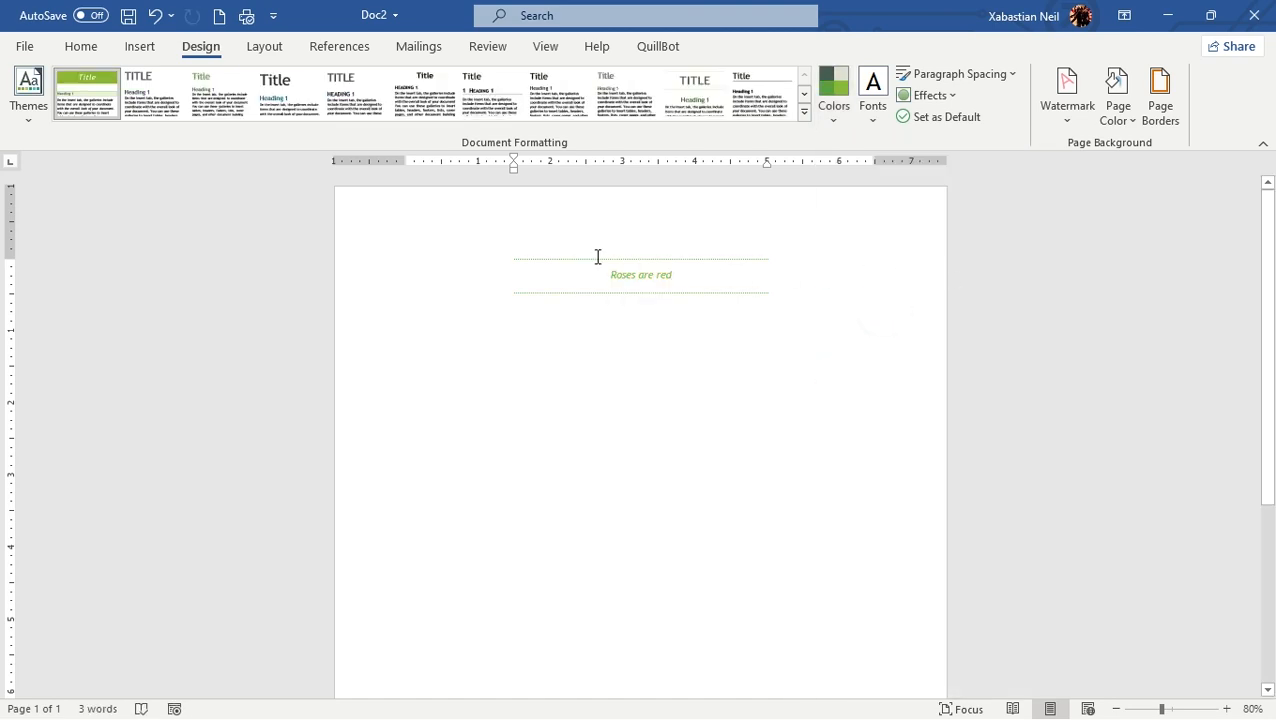
Step: Select the whole line and enlarge its font size to 18
click(712, 259)
drag(686, 267, 480, 269)
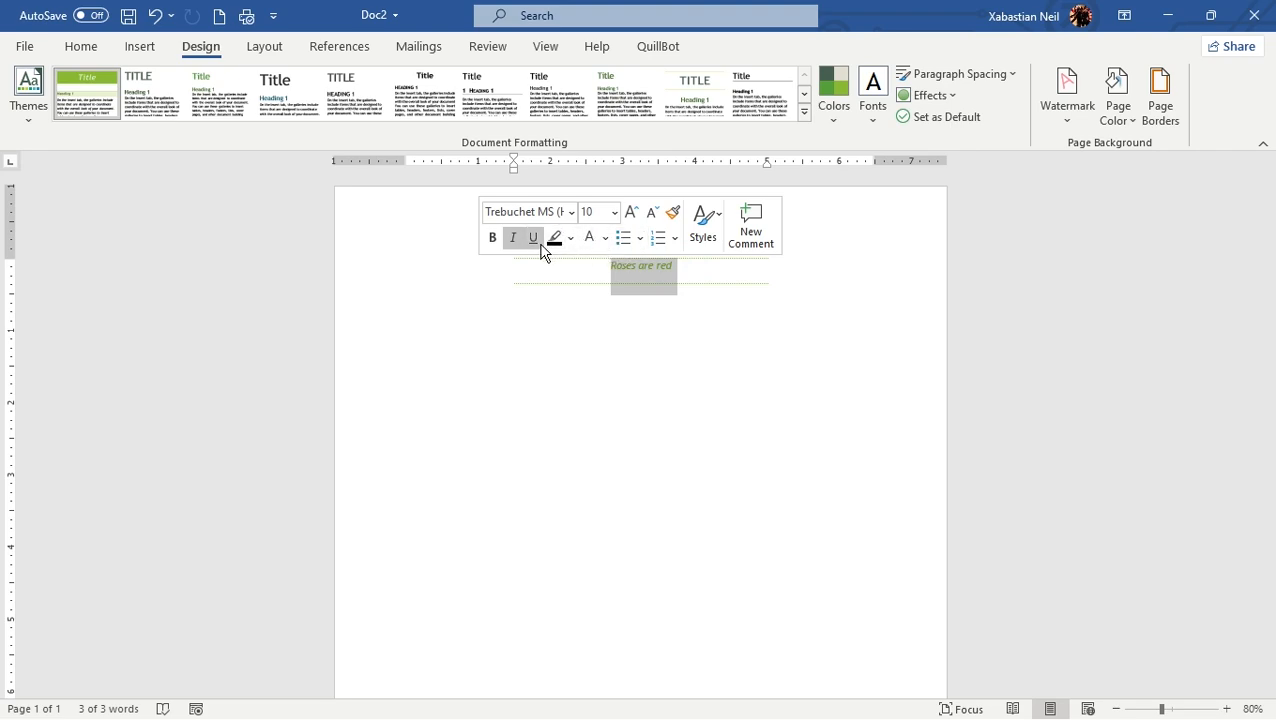
click(630, 213)
click(630, 213)
click(630, 213)
click(630, 213)
click(630, 213)
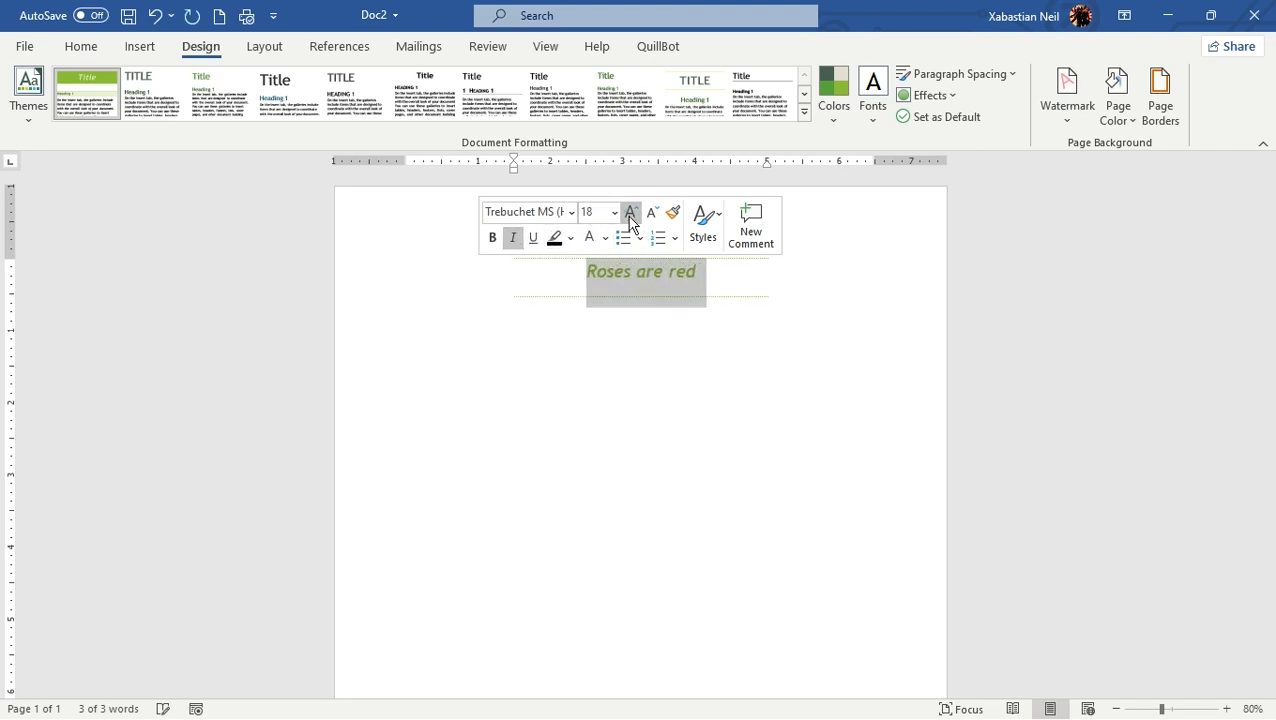
click(748, 380)
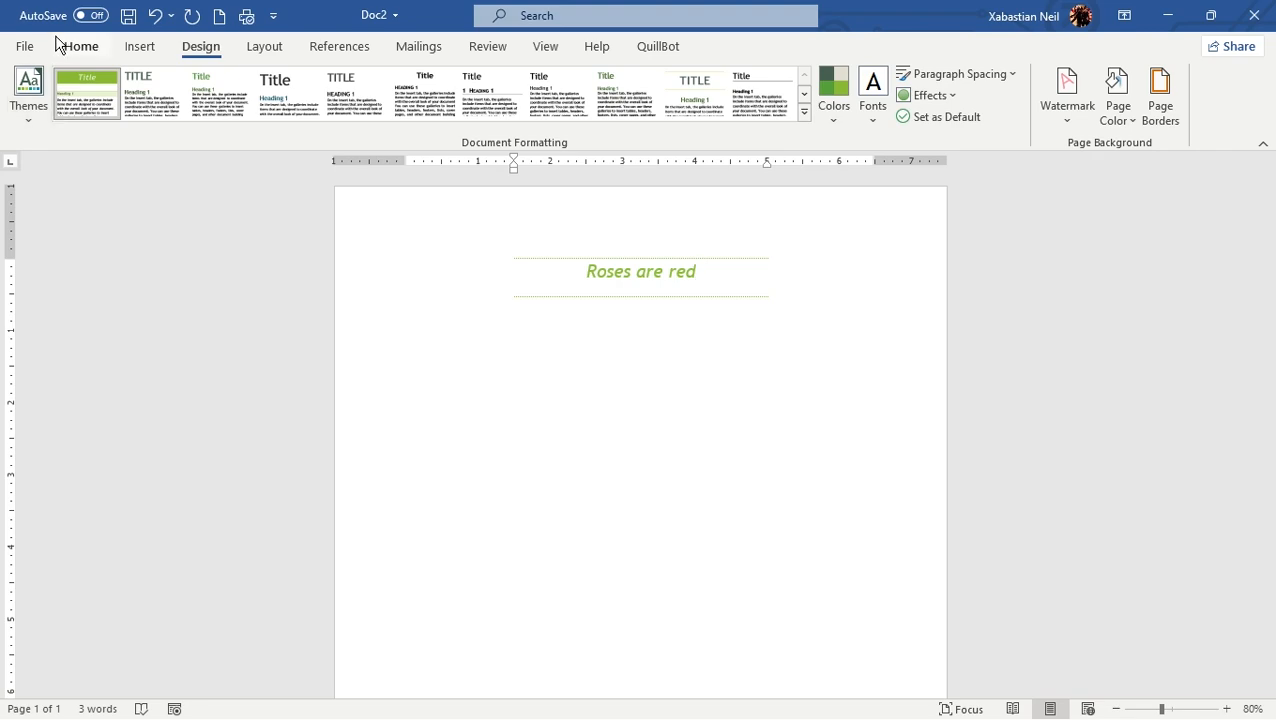
Step: Try the Subtitle and Emphasis styles on the line and return it to Intense Quote
click(95, 52)
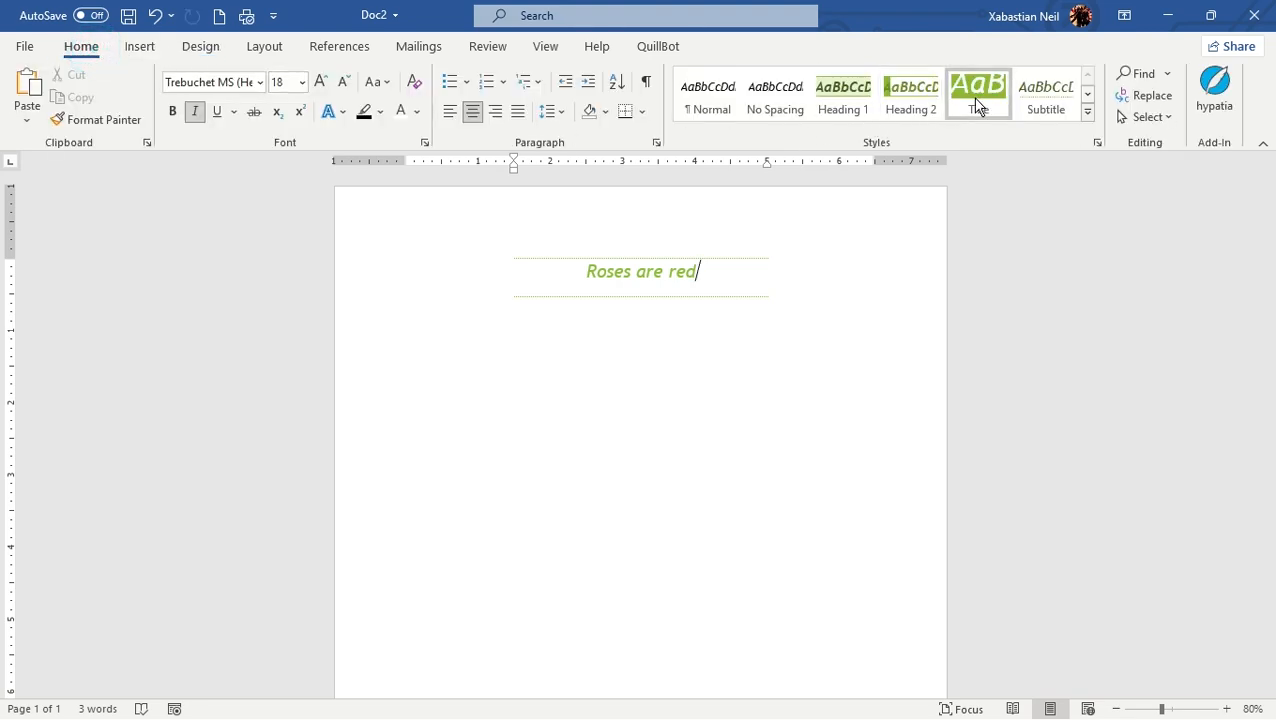
click(1040, 100)
click(1087, 93)
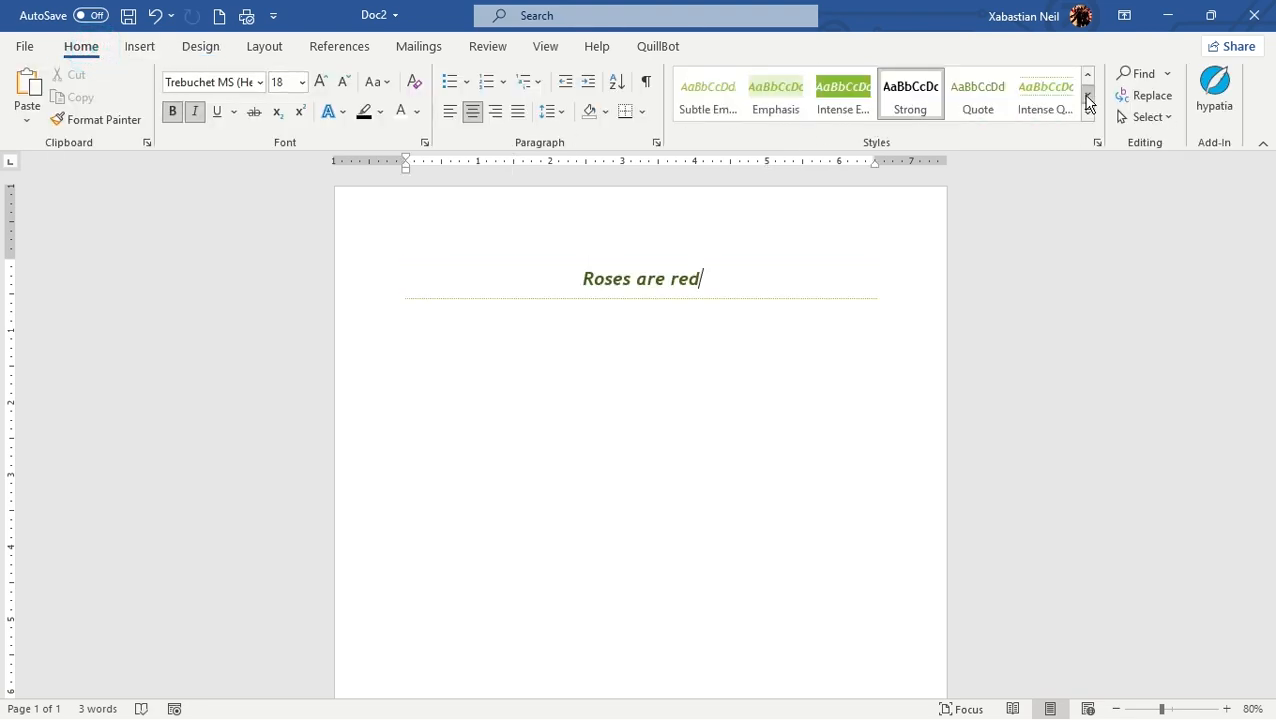
click(775, 100)
click(1025, 95)
Step: Try the List Paragraph, Book Title, Intense Reference and Subtle Reference styles with the cursor at the end of the line
click(1087, 93)
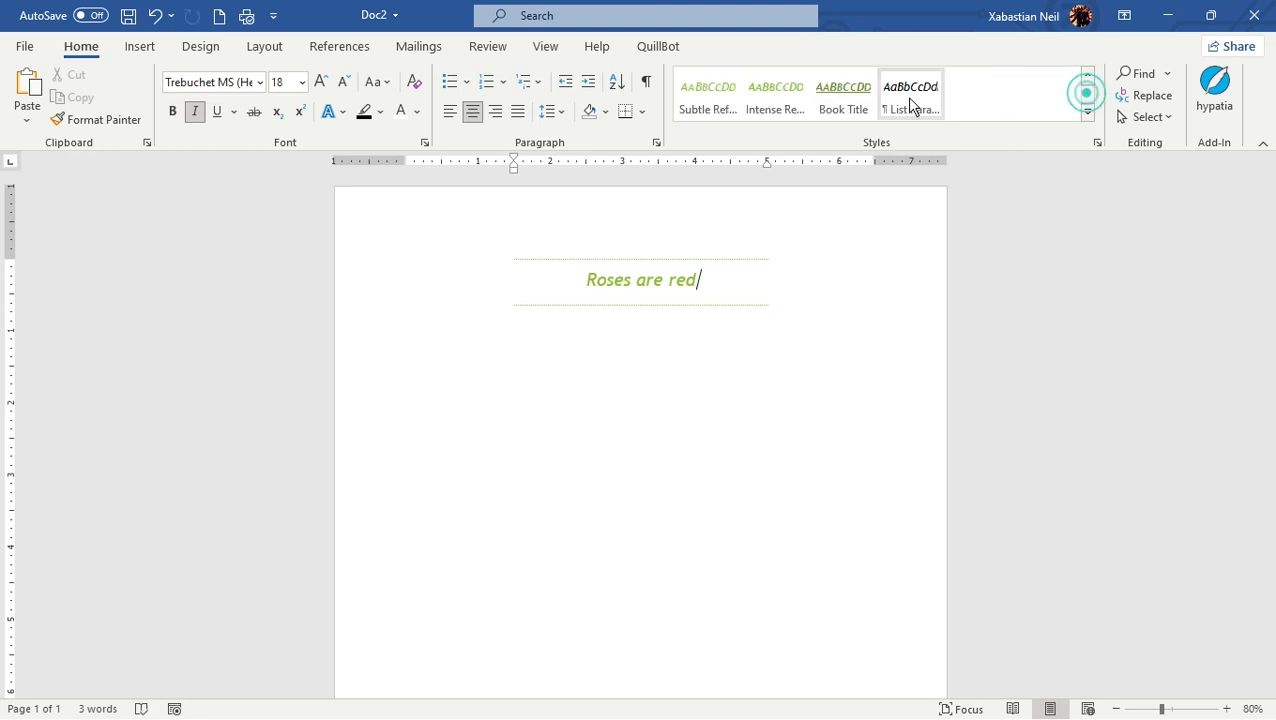
click(909, 97)
click(823, 105)
click(775, 105)
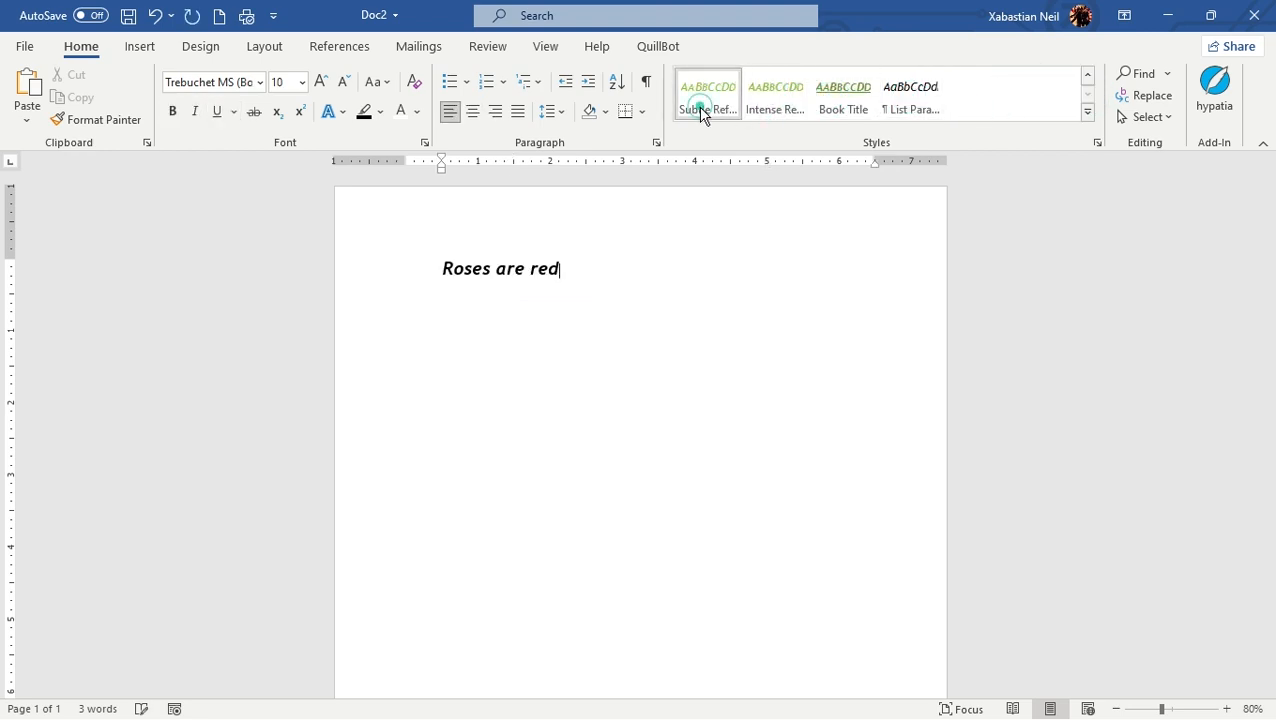
click(701, 110)
Step: Select the whole line, try the Subtle Emphasis style on it and settle on Intense Emphasis
click(1087, 75)
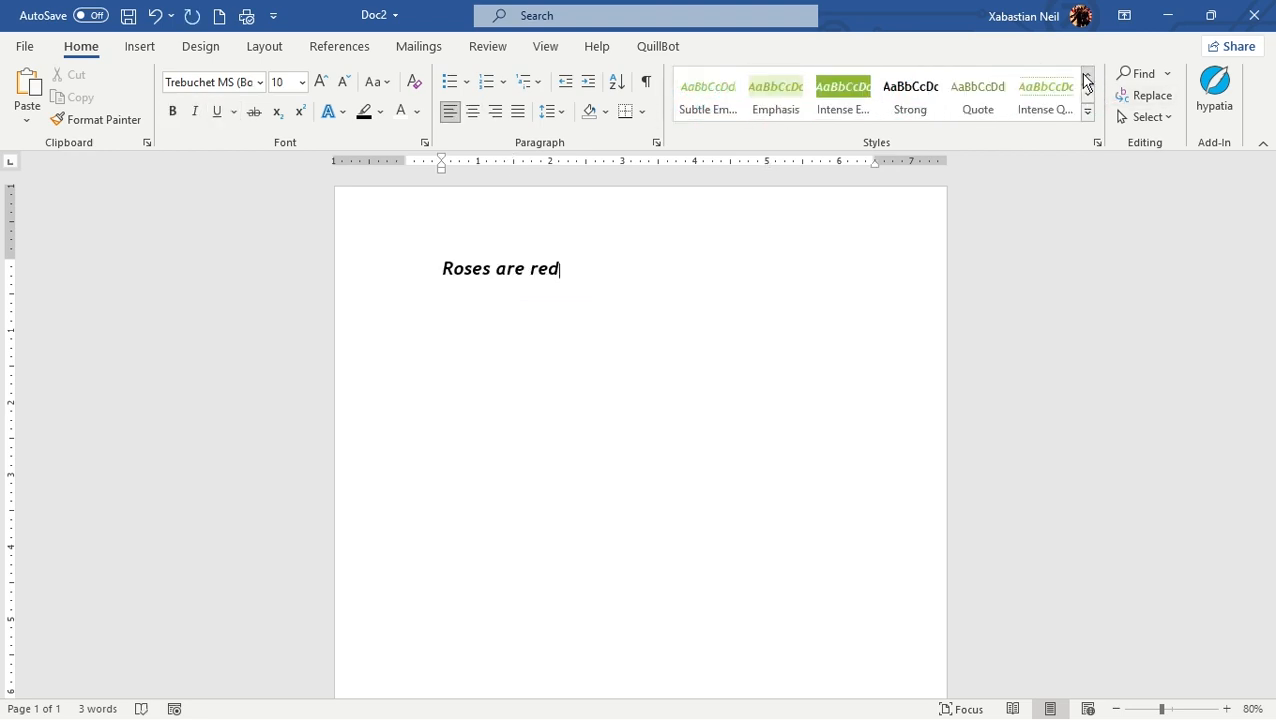
click(830, 105)
drag(570, 260, 396, 286)
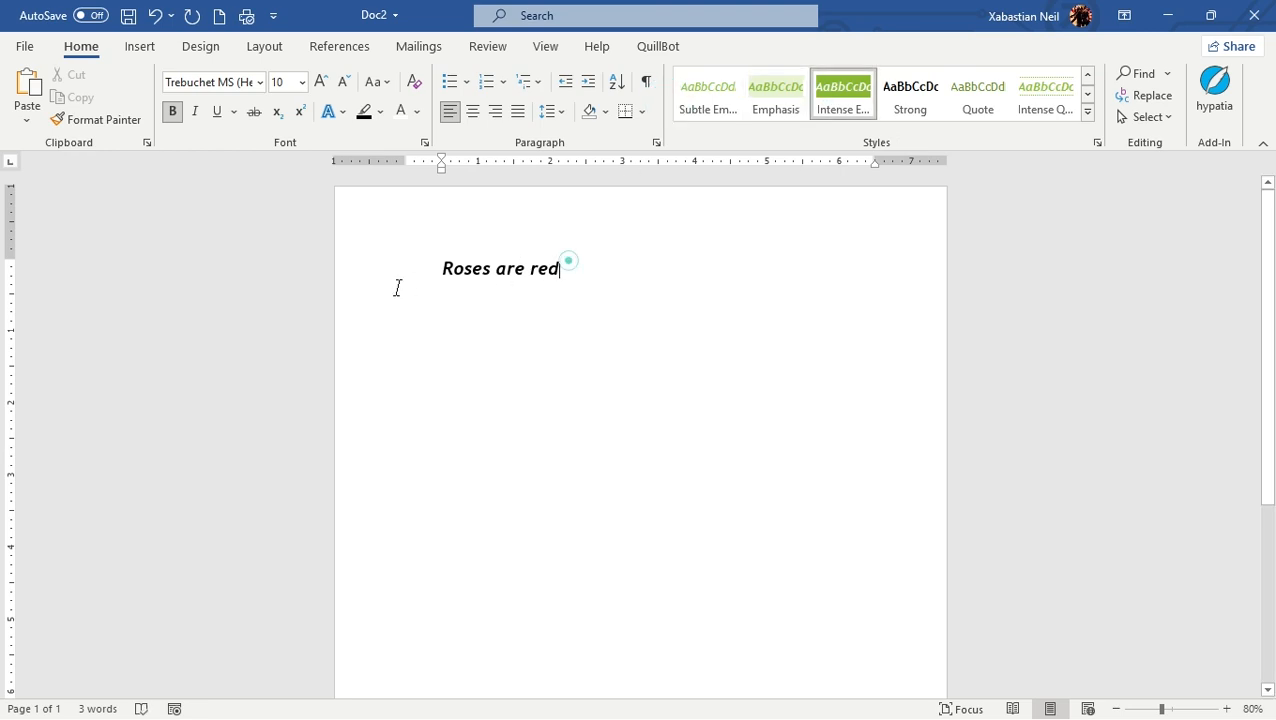
click(848, 107)
click(731, 98)
click(829, 110)
Step: Apply the Quote style to the selected line and replace it with Intense Quote
click(982, 108)
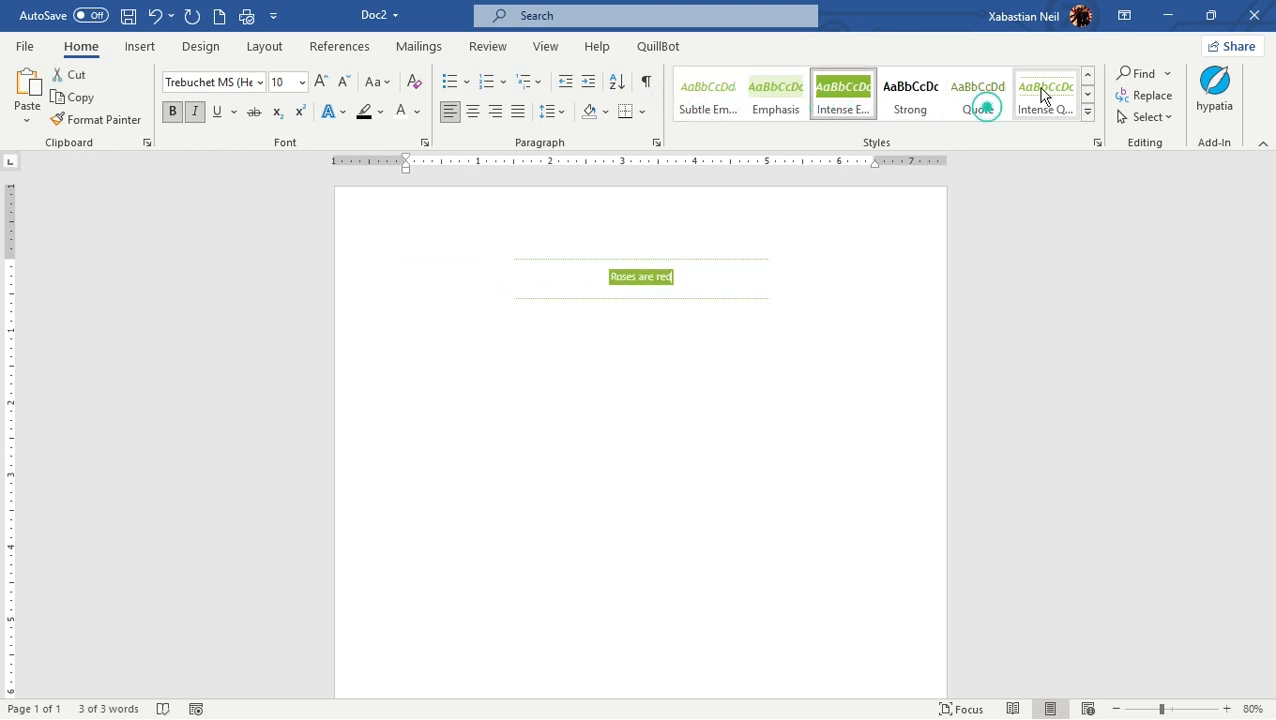
click(1040, 90)
click(1054, 85)
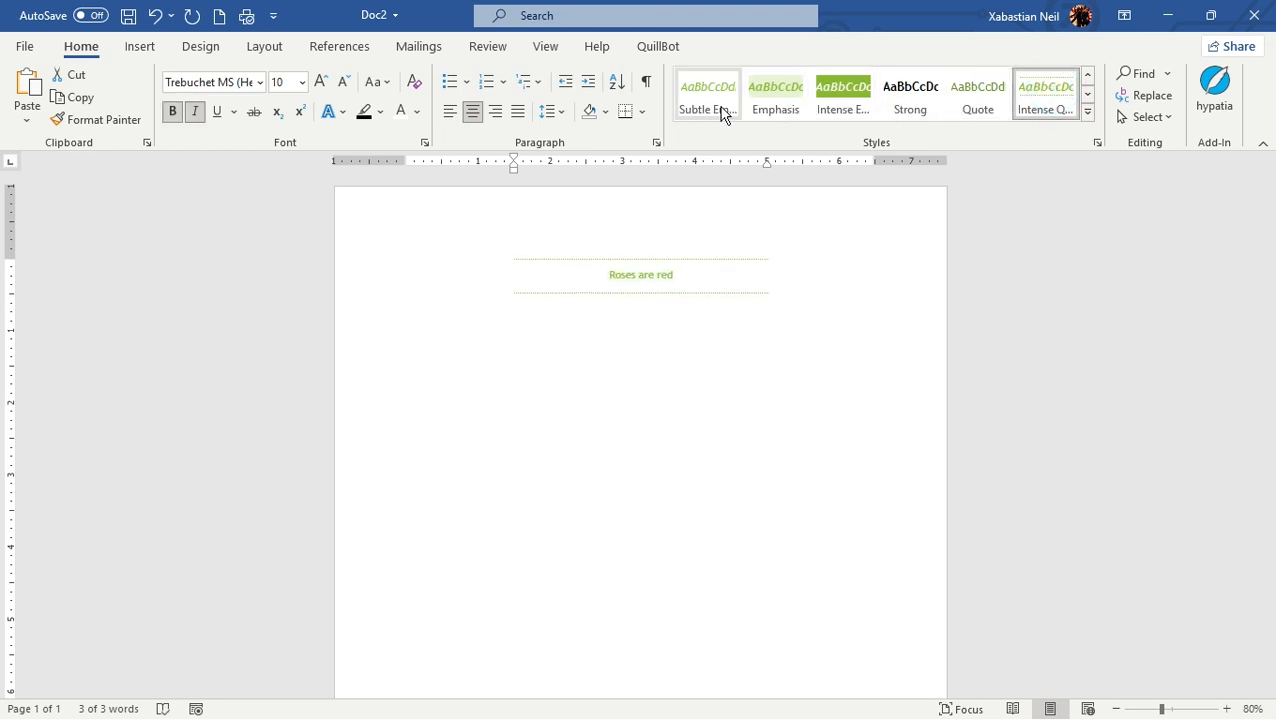
Step: Clear all formatting from the selected line and deselect it
click(1088, 113)
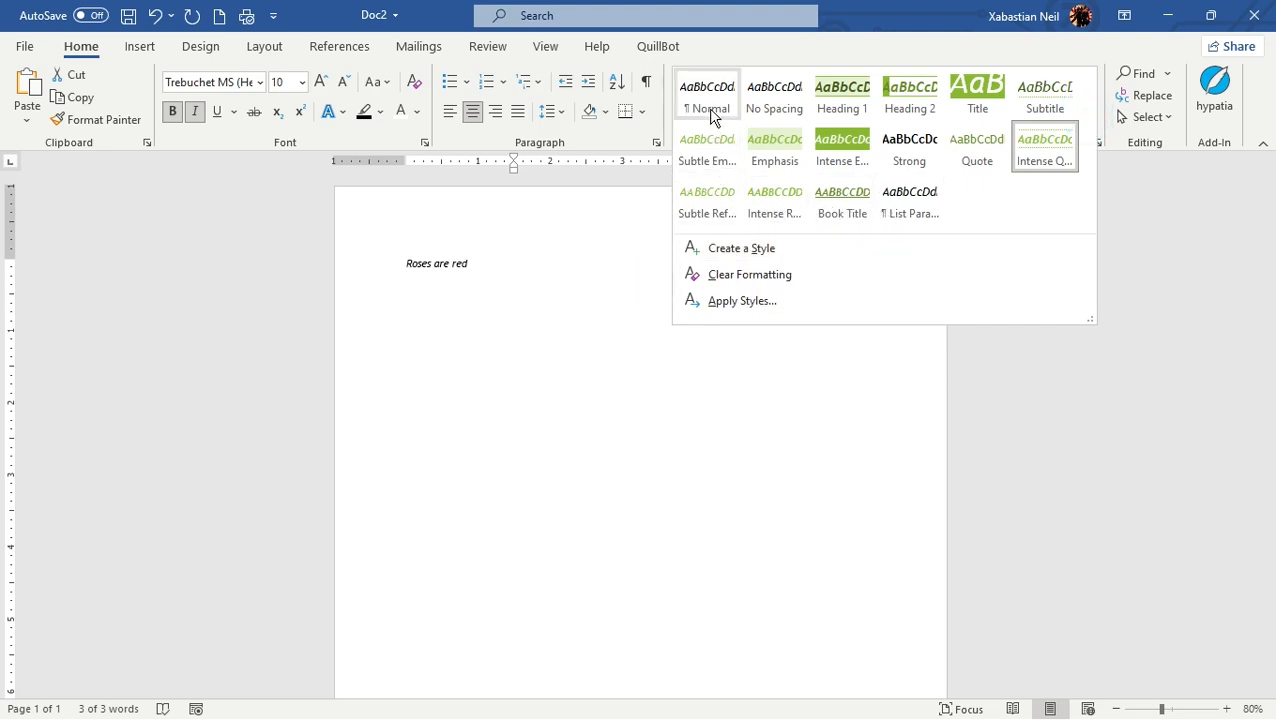
click(777, 274)
click(547, 267)
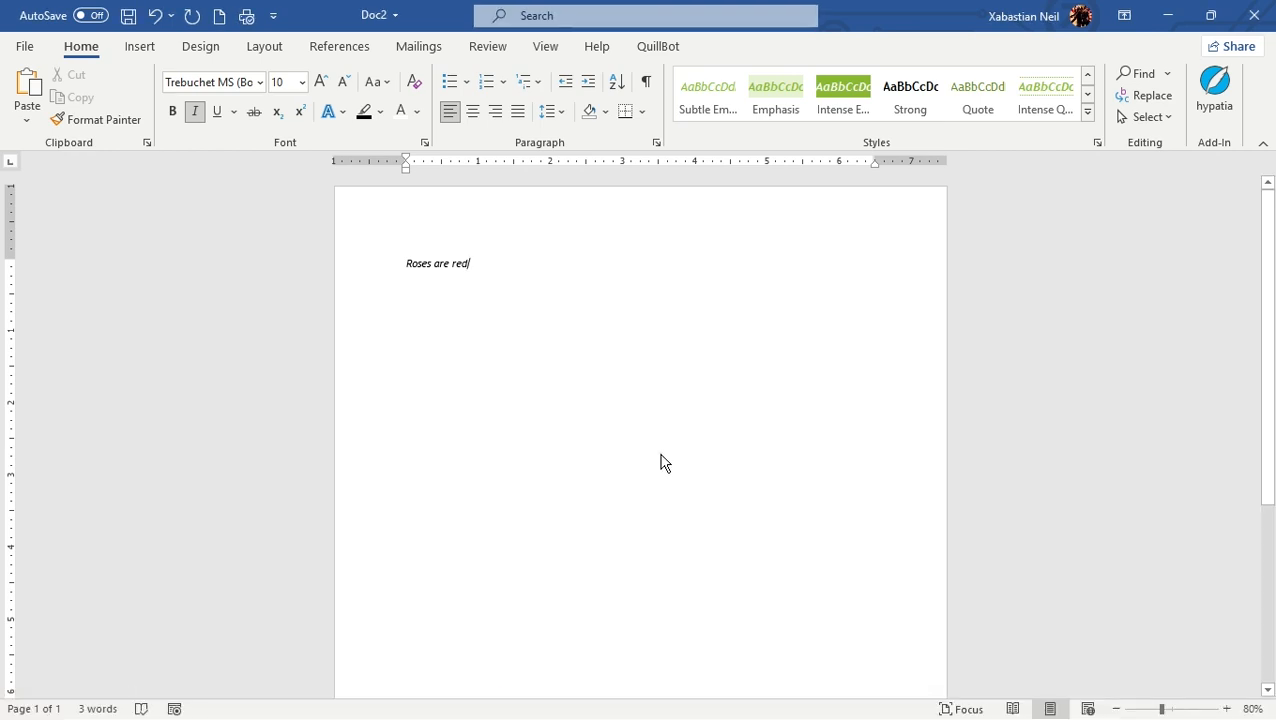
Step: Select the whole line of text again
click(660, 462)
drag(530, 285, 296, 273)
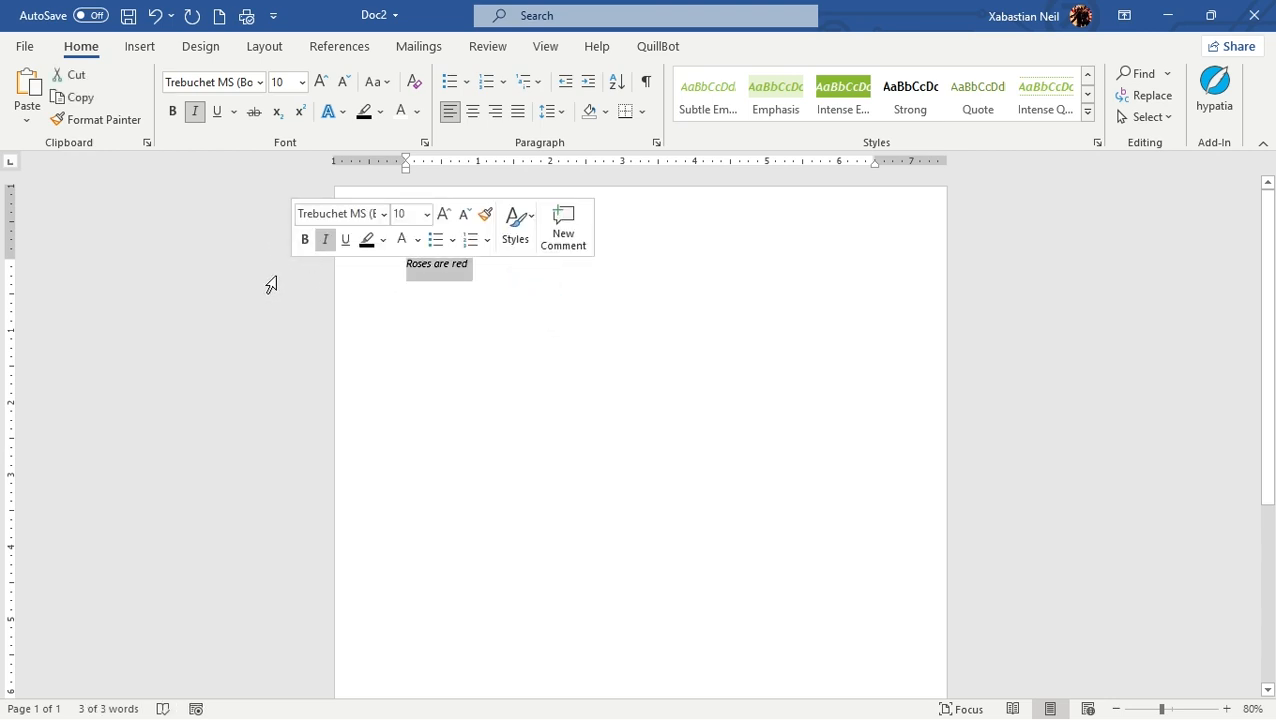